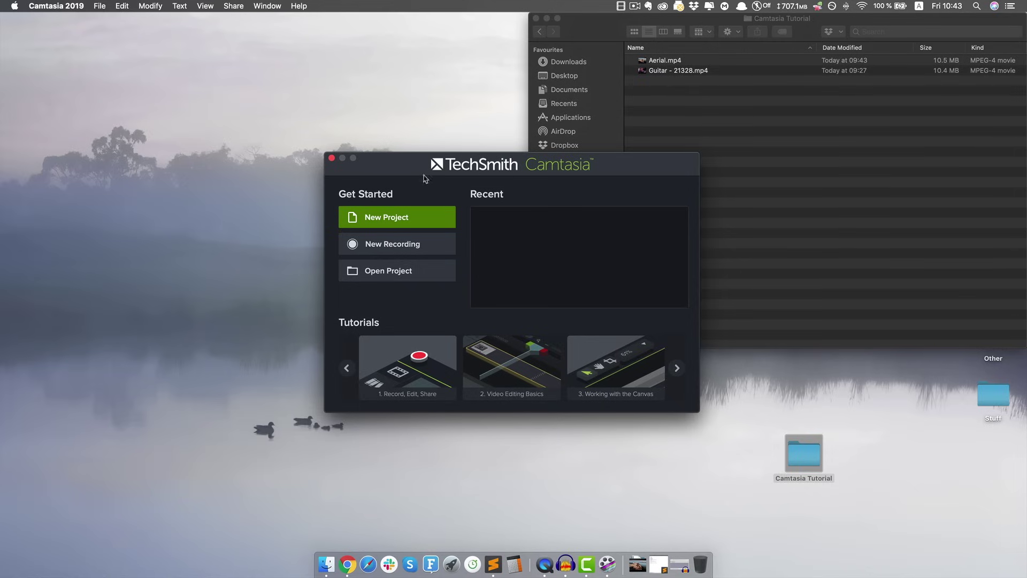
Create a new blank project from the welcome window
{"action": "left_click", "coordinate": [677, 368]}
{"action": "left_click", "coordinate": [346, 368]}
{"action": "left_click", "coordinate": [391, 221]}
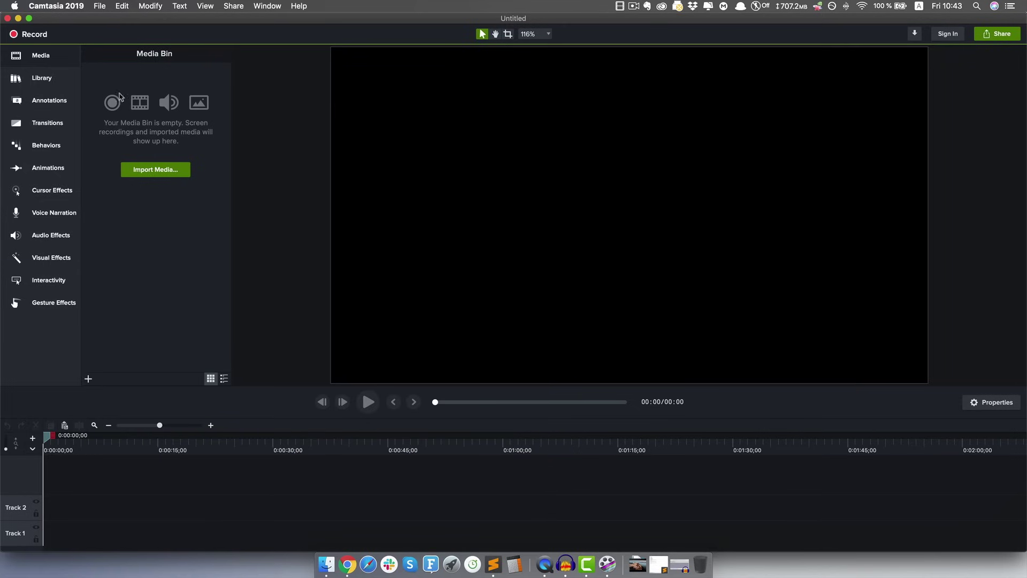
Look through the Library, Transitions, Behaviors and Voice Narration tools, ending on the media bin
{"action": "left_click", "coordinate": [32, 80]}
{"action": "left_click", "coordinate": [46, 123]}
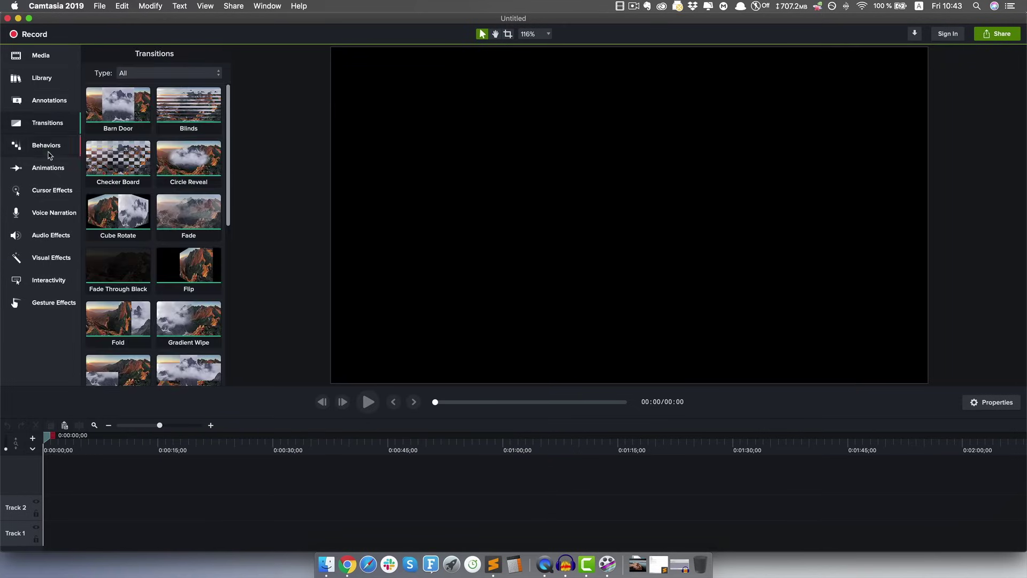
{"action": "left_click", "coordinate": [43, 146]}
{"action": "left_click", "coordinate": [34, 212]}
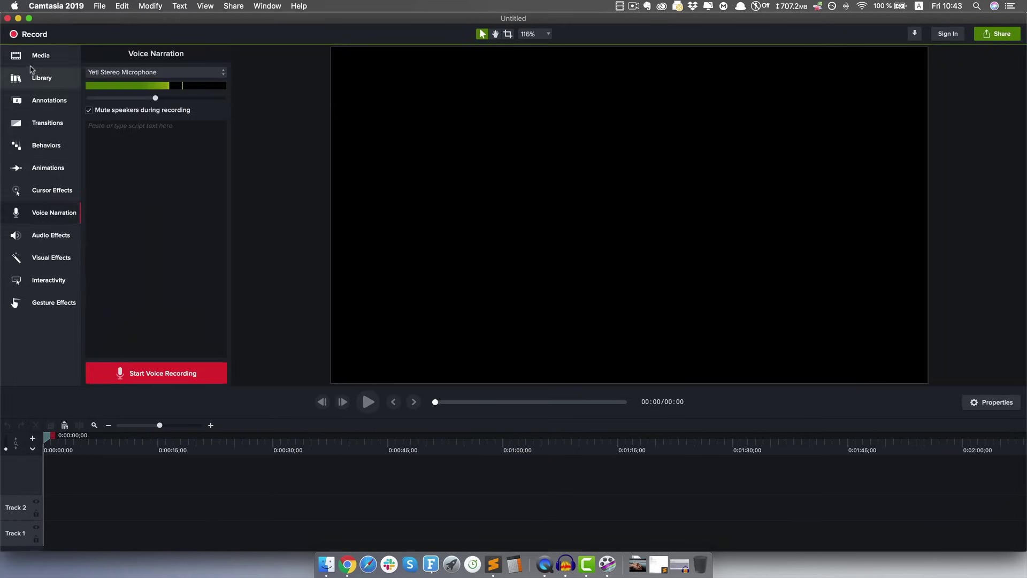
{"action": "left_click", "coordinate": [38, 58]}
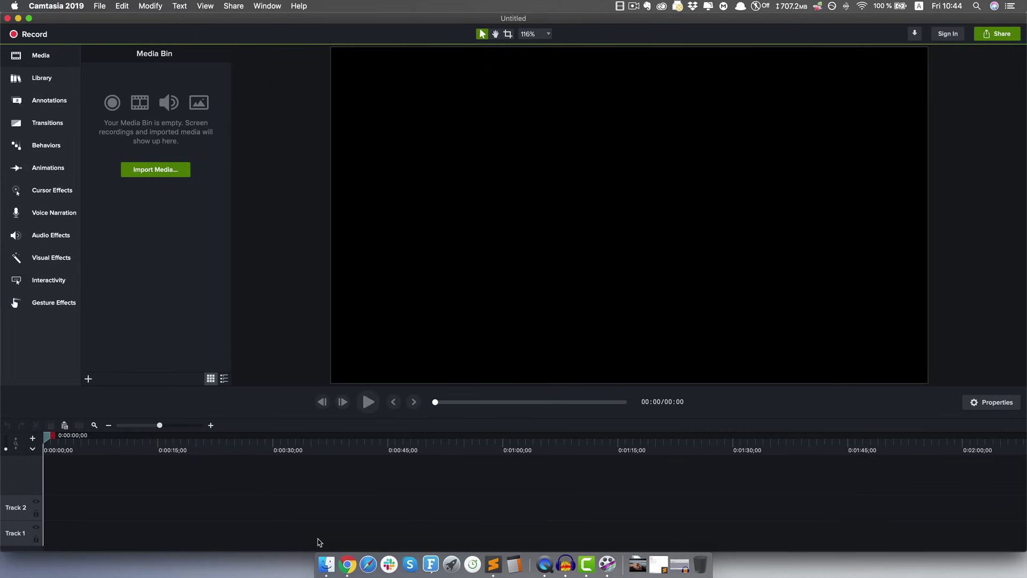
Import Aerial.mp4 and Guitar - 21328.mp4 from the Camtasia Tutorial folder in Finder into the project's media bin
{"action": "left_click", "coordinate": [326, 565]}
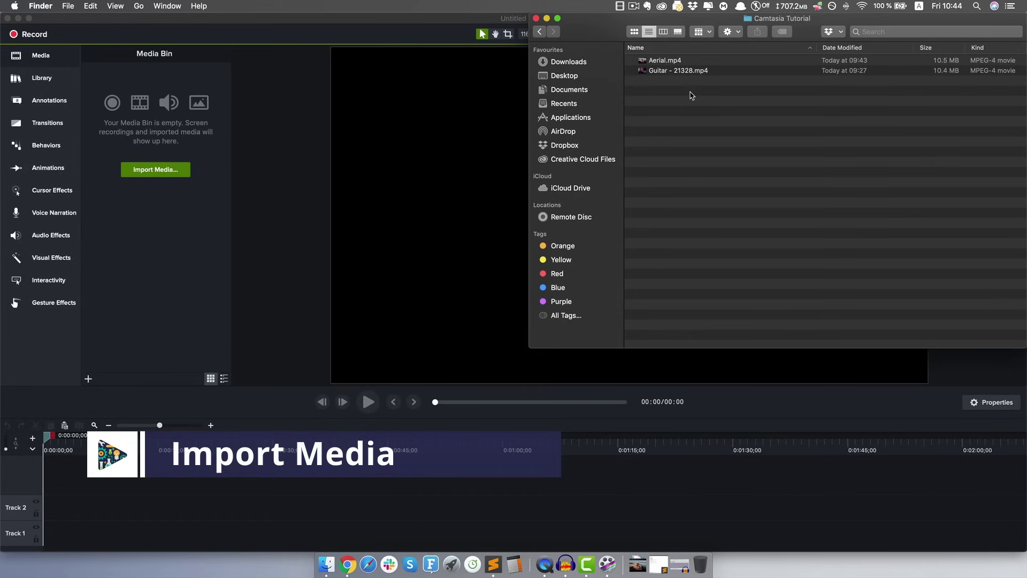
{"action": "key", "text": "super+a"}
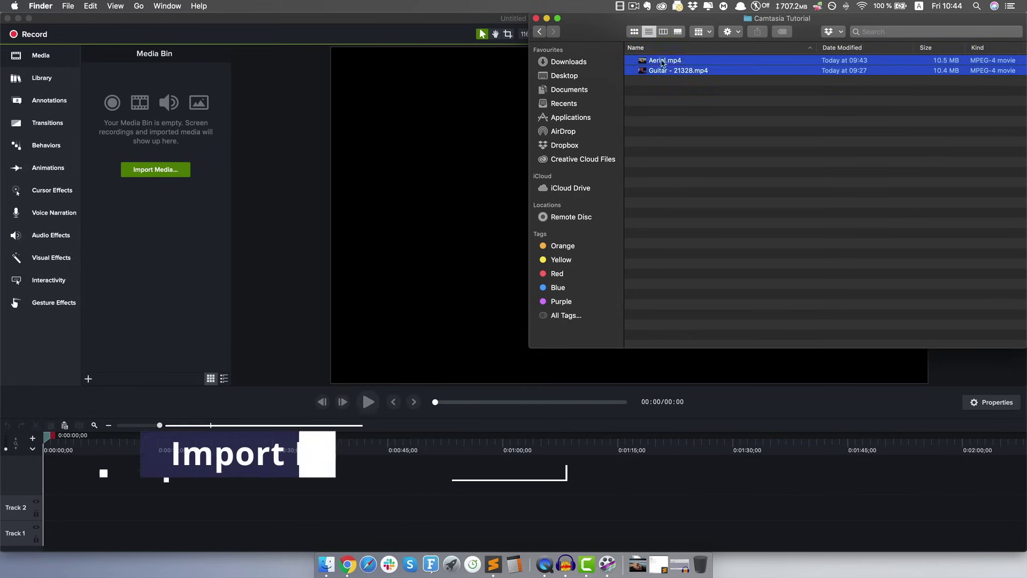
{"action": "left_click_drag", "start_coordinate": [691, 72], "coordinate": [154, 244]}
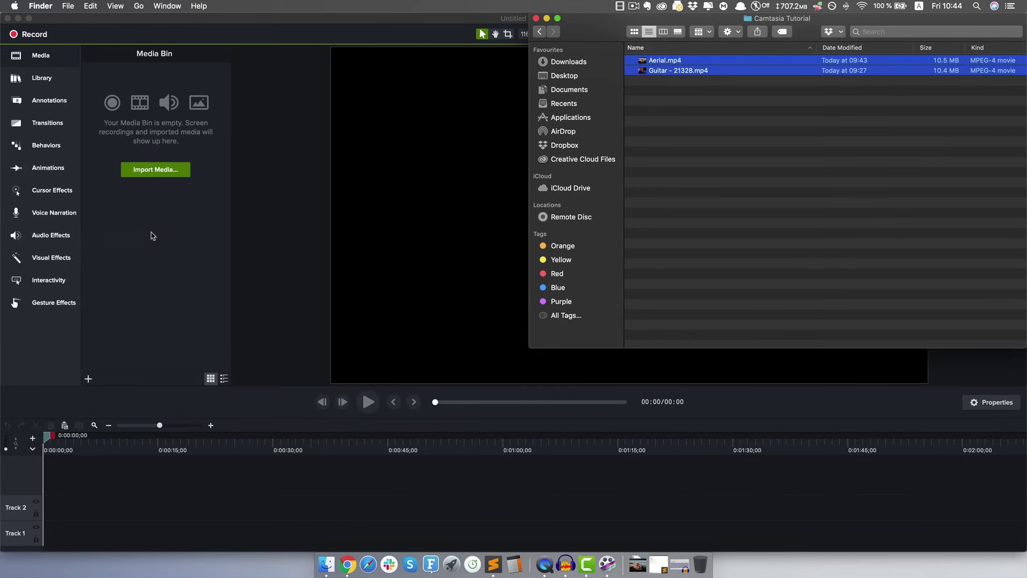
{"action": "left_click", "coordinate": [438, 64]}
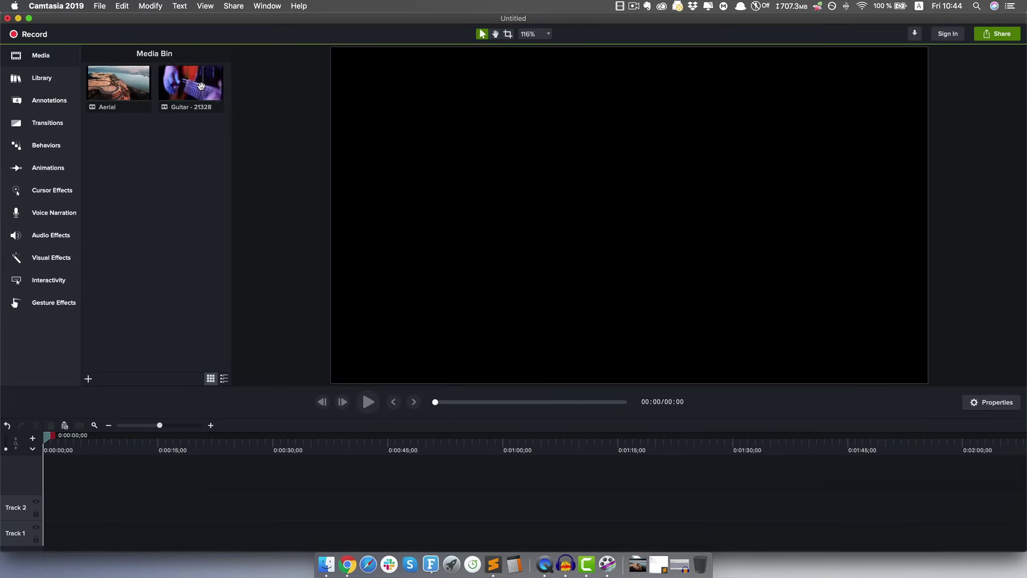
Place the guitar video at the start of Track 1 and the aerial video on Track 2 at about 14 seconds
{"action": "left_click_drag", "start_coordinate": [187, 87], "coordinate": [51, 545]}
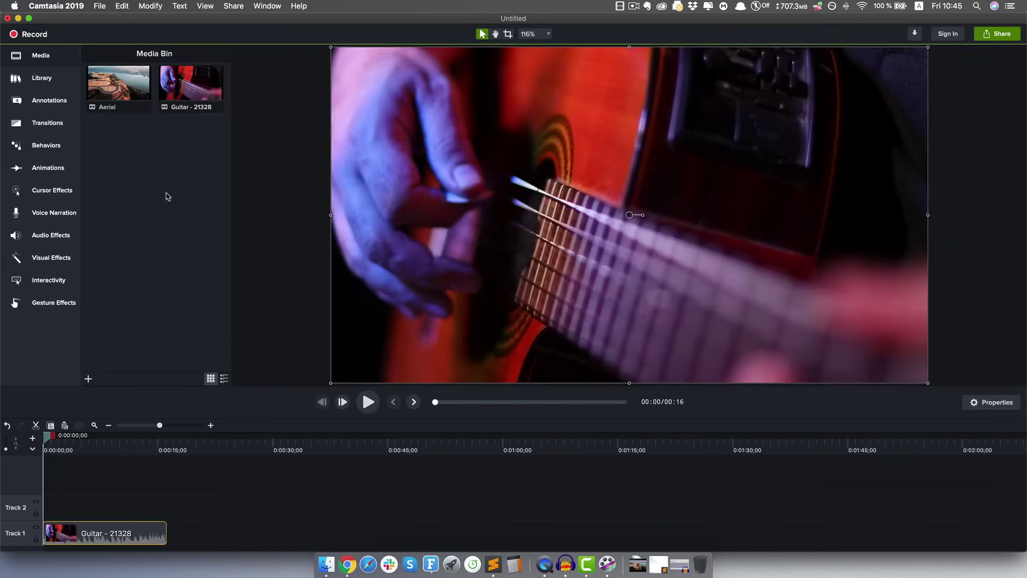
{"action": "left_click_drag", "start_coordinate": [121, 85], "coordinate": [154, 508]}
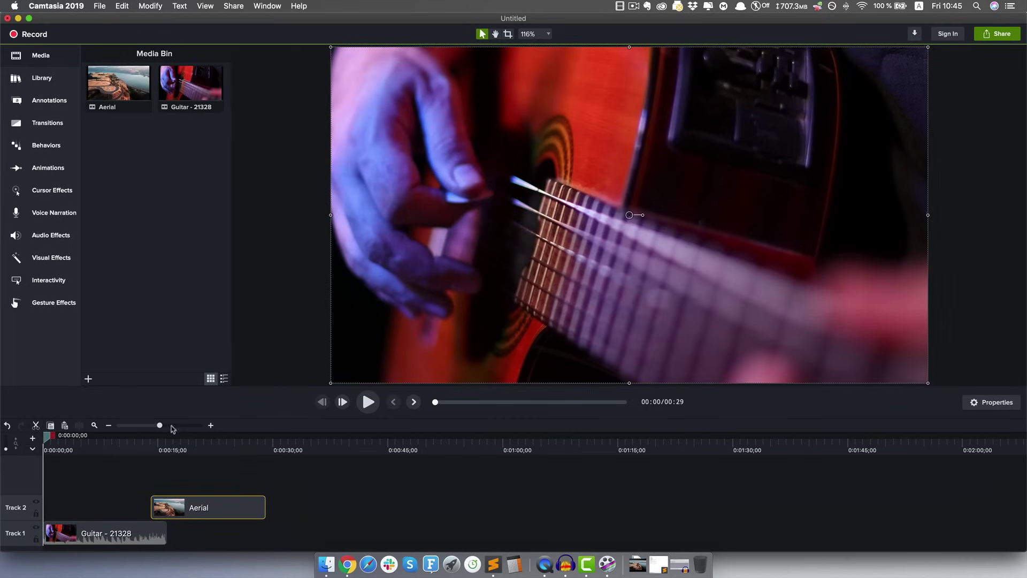
Preview a frame of the guitar clip at about 9 seconds and of the aerial clip at about 20 seconds
{"action": "left_click", "coordinate": [109, 426]}
{"action": "left_click", "coordinate": [211, 426]}
{"action": "left_click", "coordinate": [211, 426]}
{"action": "left_click", "coordinate": [109, 426]}
{"action": "left_click", "coordinate": [108, 426]}
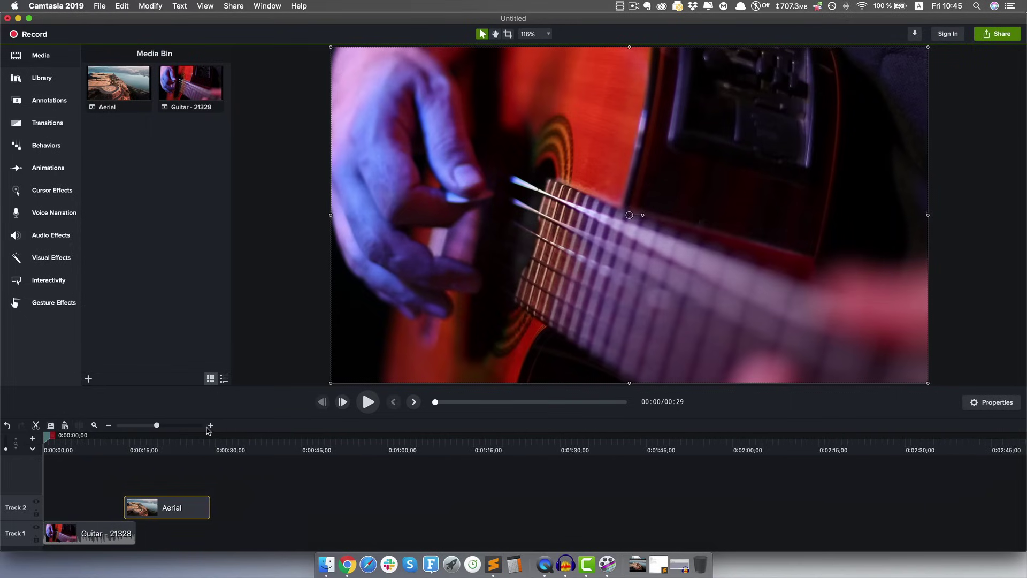
{"action": "left_click", "coordinate": [210, 426]}
{"action": "left_click", "coordinate": [211, 425]}
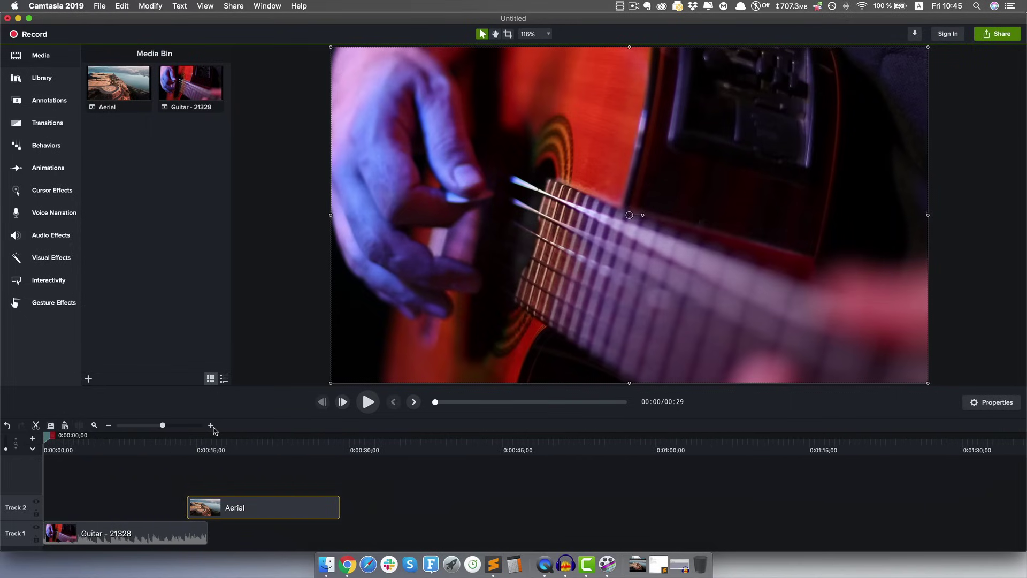
{"action": "left_click", "coordinate": [211, 426]}
{"action": "left_click", "coordinate": [211, 426]}
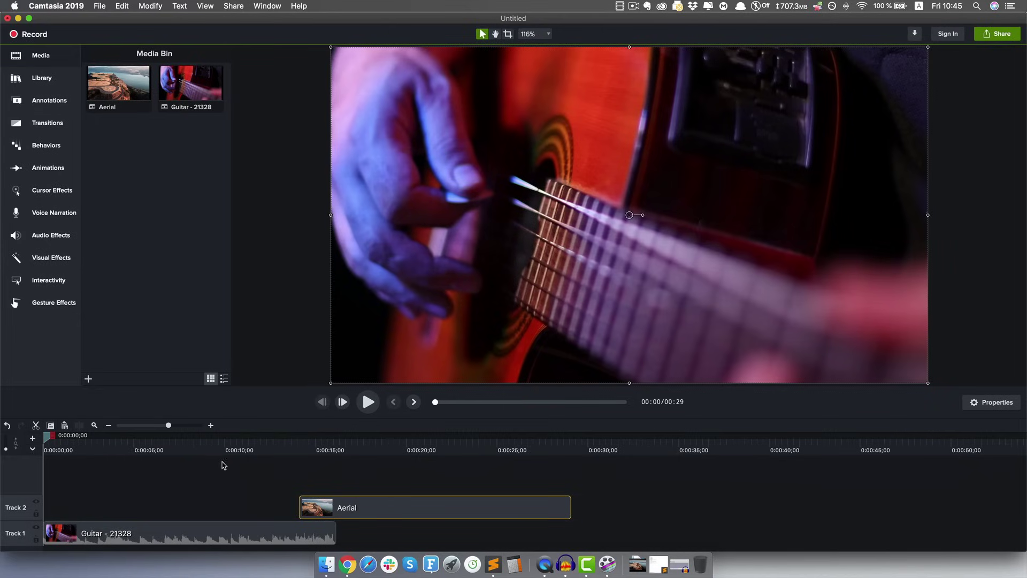
{"action": "left_click", "coordinate": [161, 539]}
{"action": "left_click", "coordinate": [210, 445]}
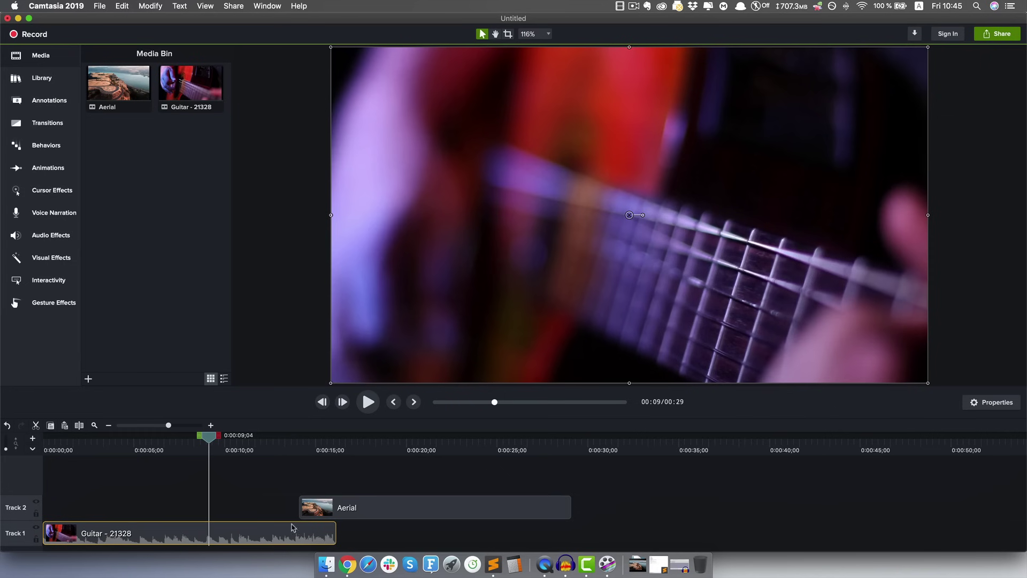
{"action": "left_click", "coordinate": [376, 509]}
{"action": "left_click", "coordinate": [407, 453]}
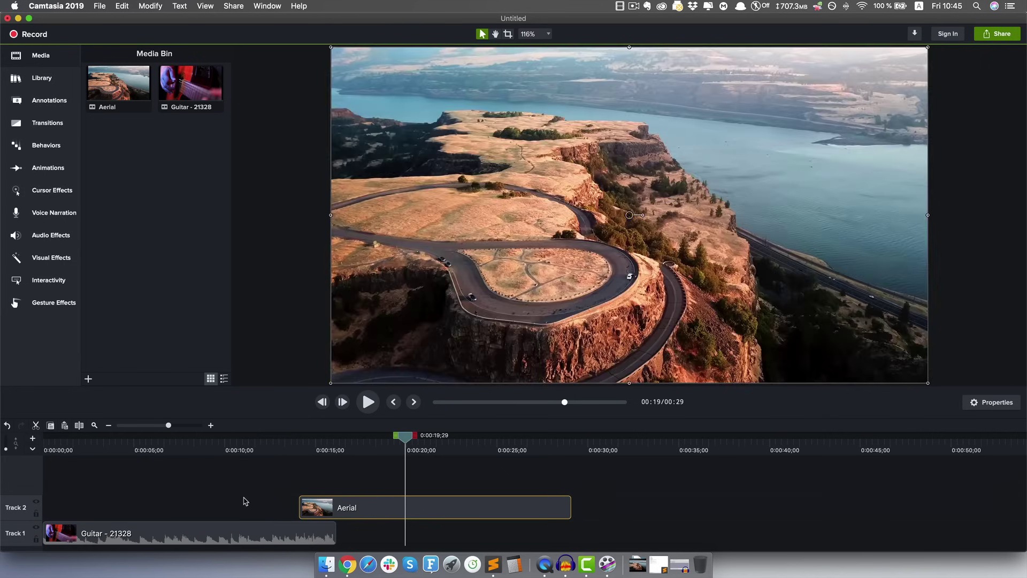
Separate the video and audio of the guitar clip on Track 1
{"action": "left_click", "coordinate": [176, 539]}
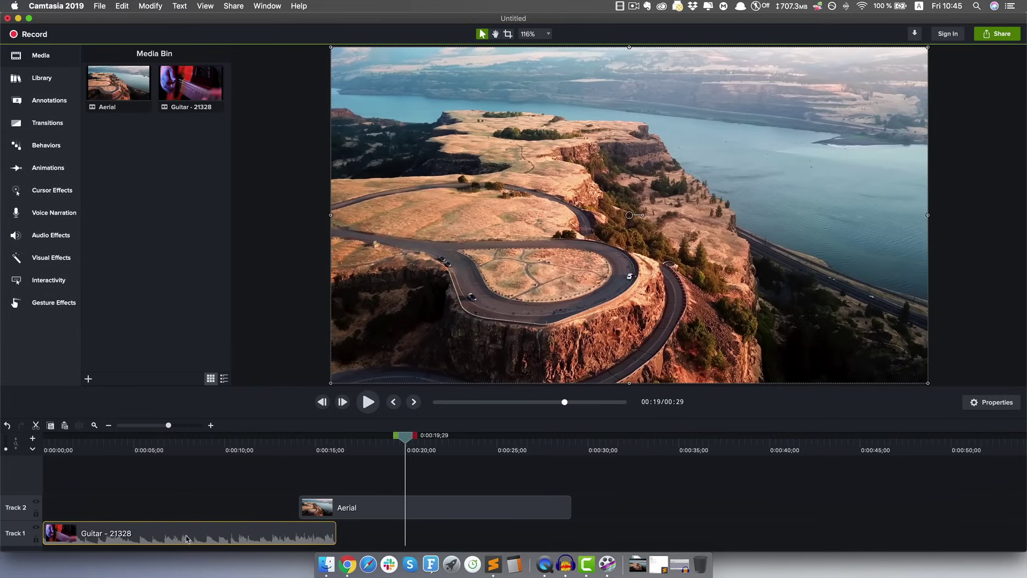
{"action": "left_click", "coordinate": [192, 479]}
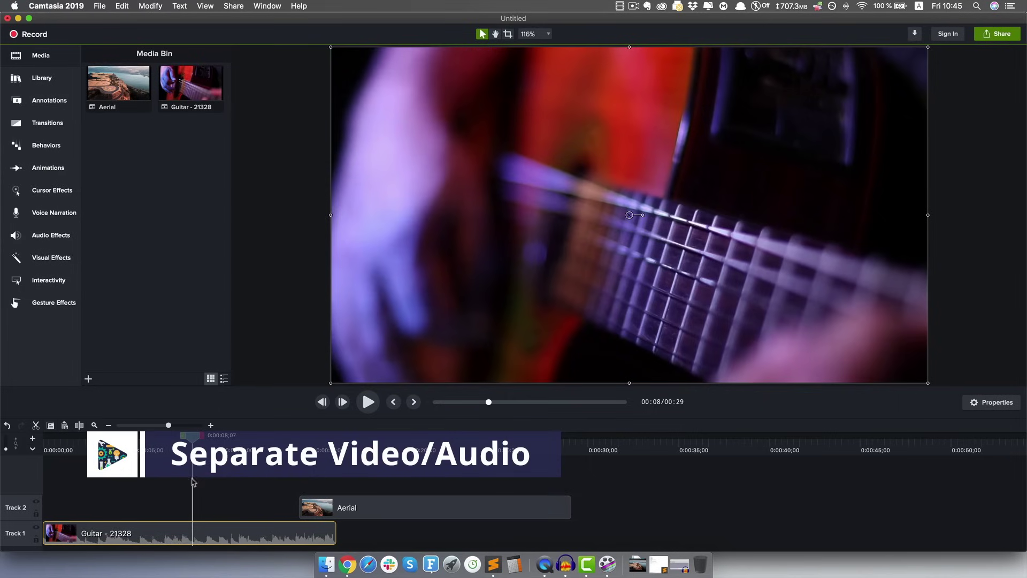
{"action": "right_click", "coordinate": [172, 536]}
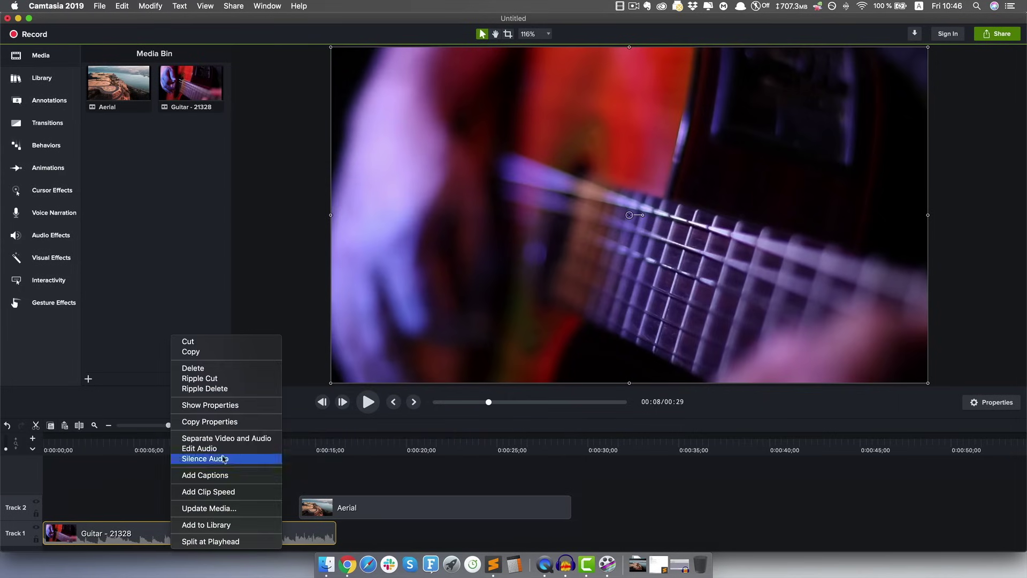
{"action": "left_click", "coordinate": [224, 438]}
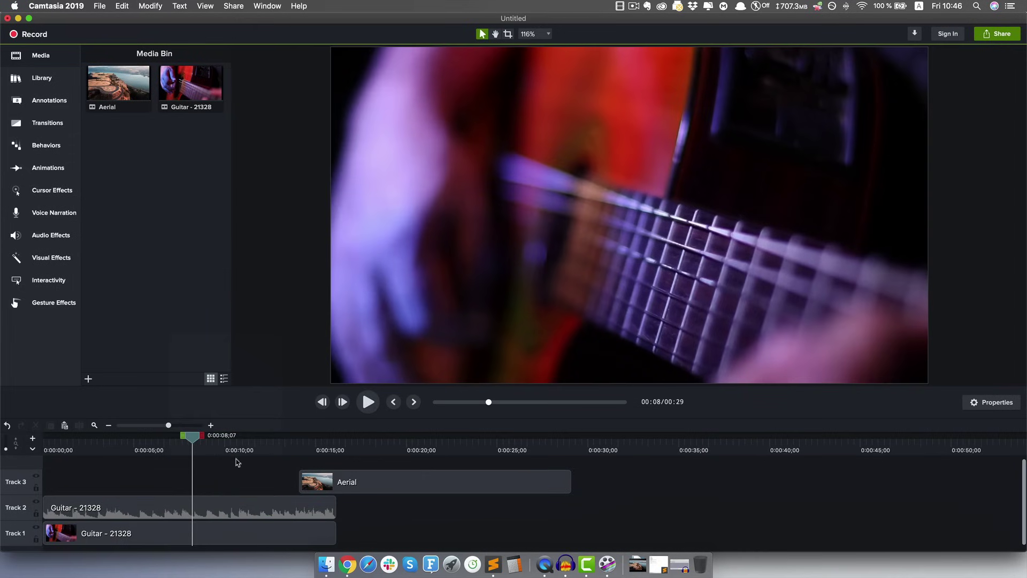
Try to adjust the volume level of the separated guitar audio clip on Track 2
{"action": "left_click", "coordinate": [122, 509]}
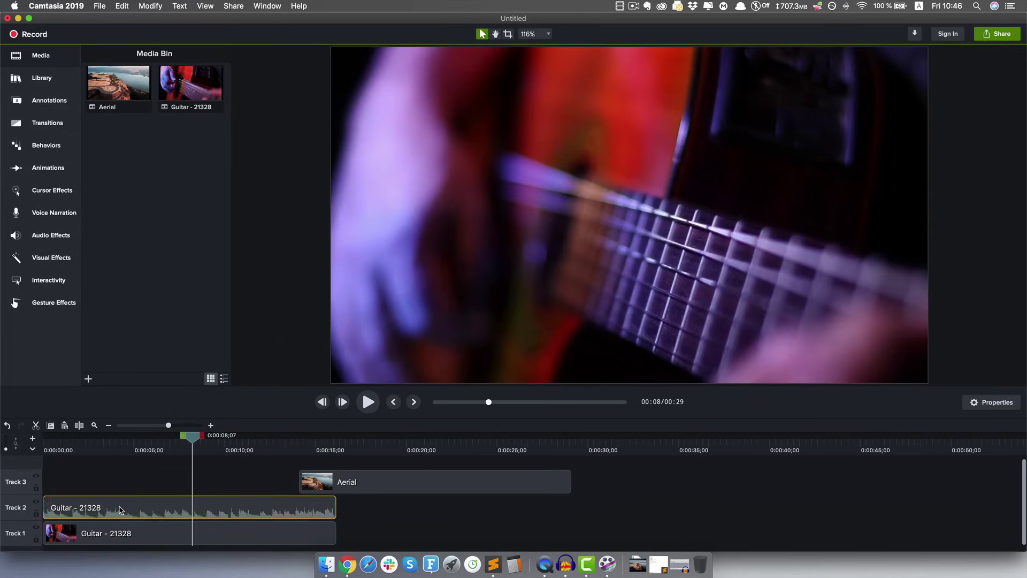
{"action": "left_click", "coordinate": [162, 488]}
{"action": "left_click", "coordinate": [161, 511]}
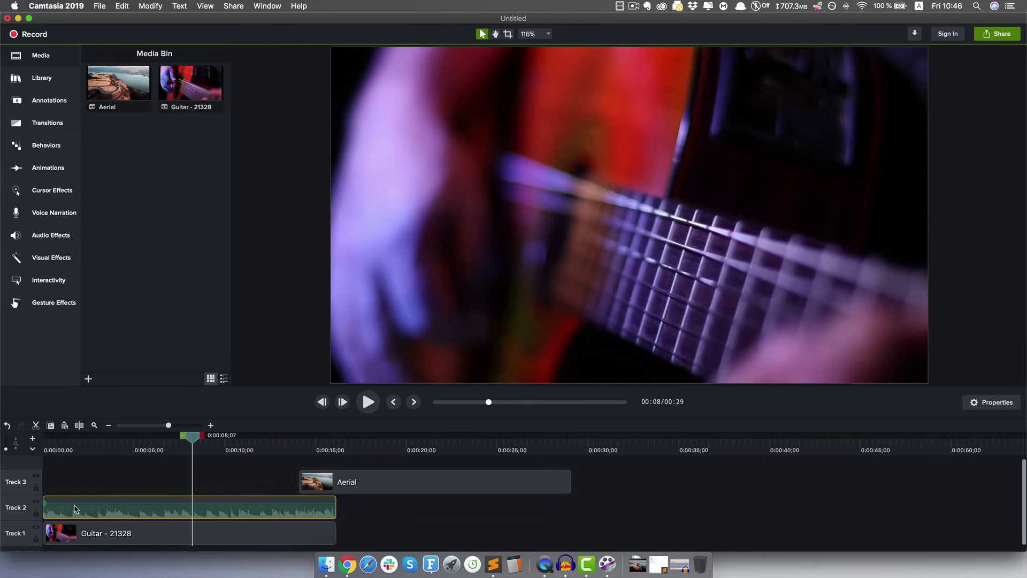
{"action": "mouse_move", "coordinate": [141, 503]}
{"action": "left_mouse_down"}
{"action": "mouse_move", "coordinate": [152, 489]}
{"action": "mouse_move", "coordinate": [150, 513]}
{"action": "mouse_move", "coordinate": [152, 505]}
{"action": "left_mouse_up"}
Play the sequence in the aerial section at about 17 seconds, and again in the guitar section from about 9 seconds
{"action": "left_click_drag", "start_coordinate": [193, 440], "coordinate": [350, 445]}
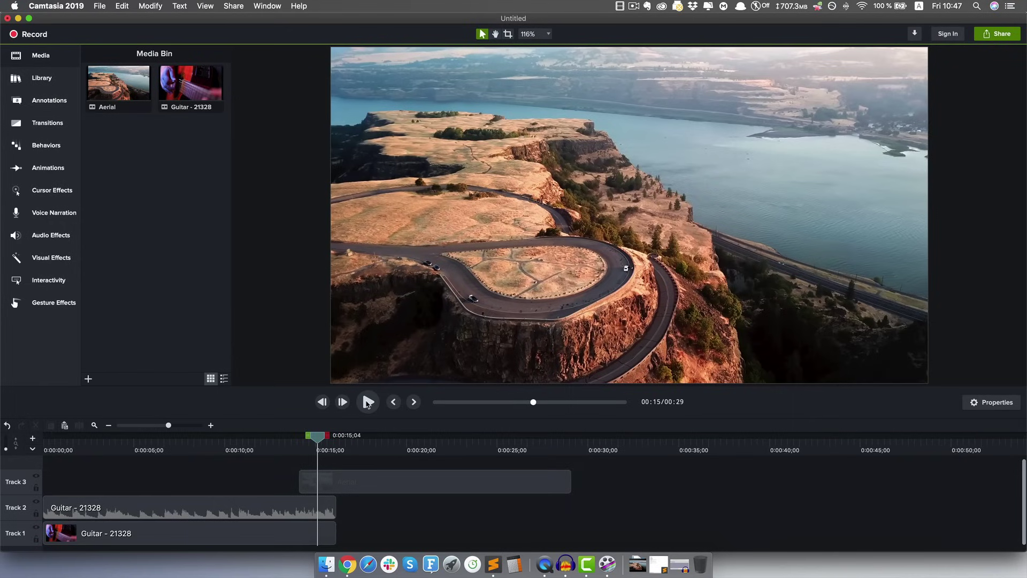
{"action": "left_click", "coordinate": [368, 401]}
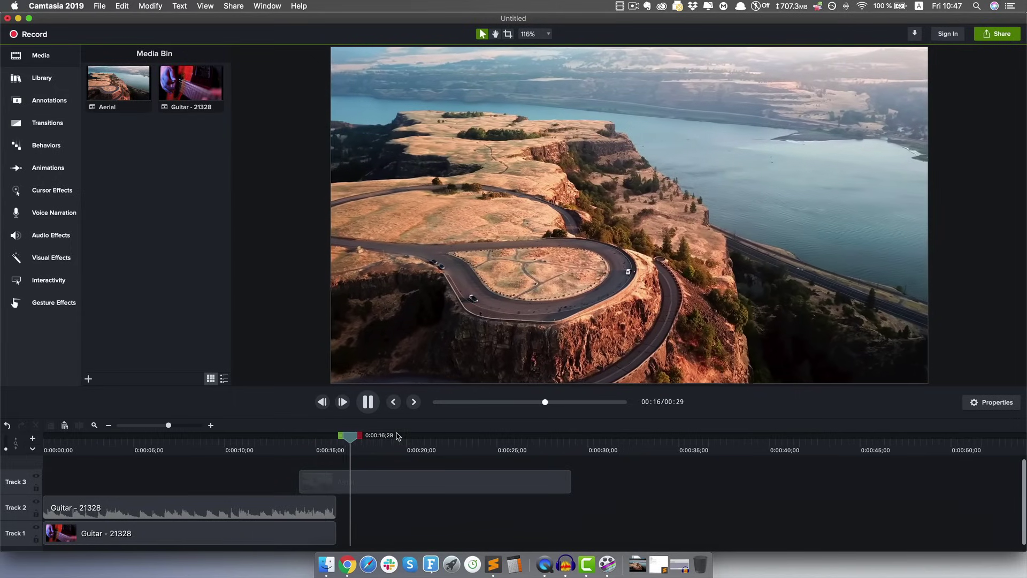
{"action": "left_click", "coordinate": [374, 443]}
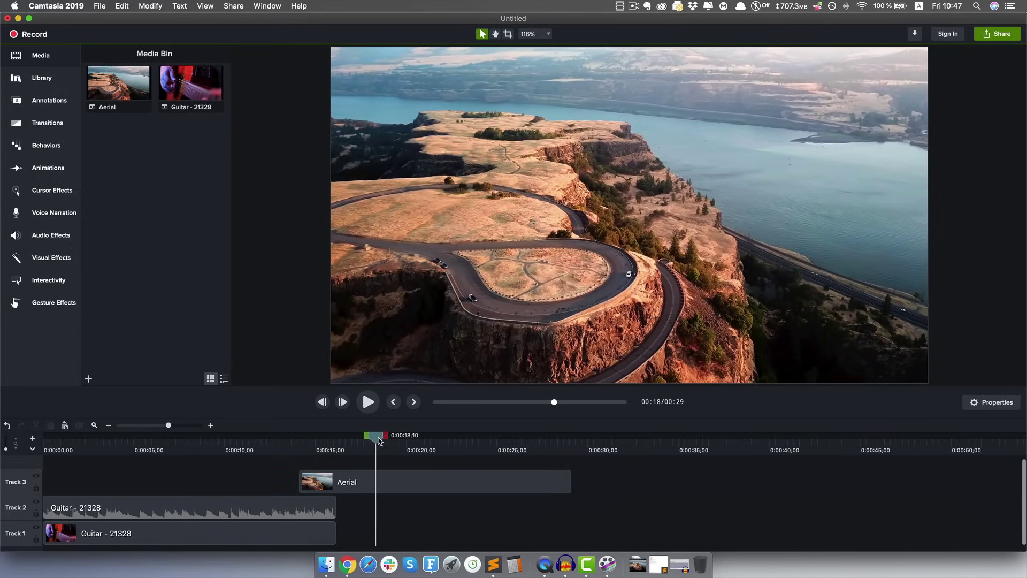
{"action": "left_click_drag", "start_coordinate": [378, 441], "coordinate": [202, 437]}
{"action": "left_click", "coordinate": [369, 405]}
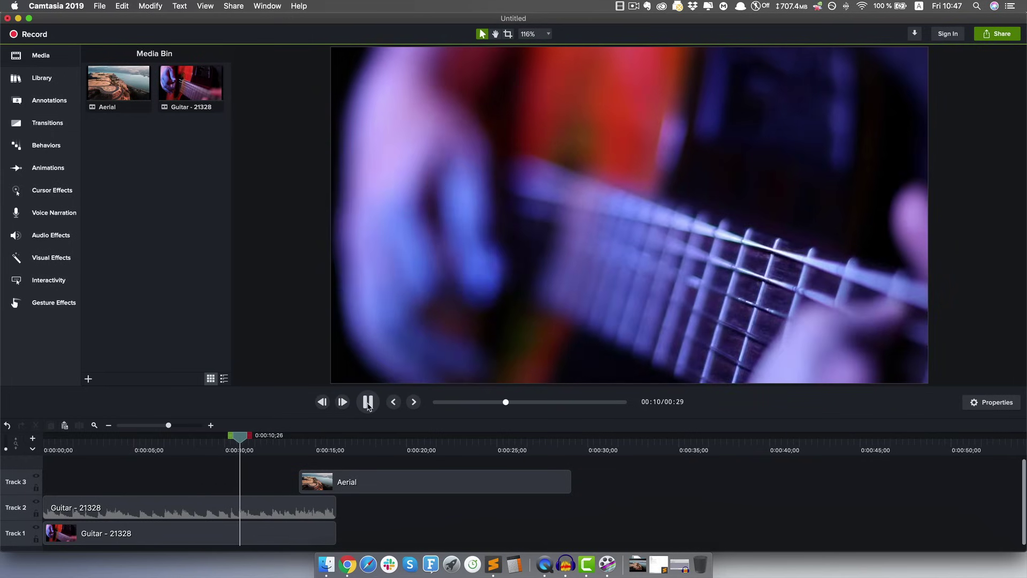
{"action": "left_click", "coordinate": [368, 405]}
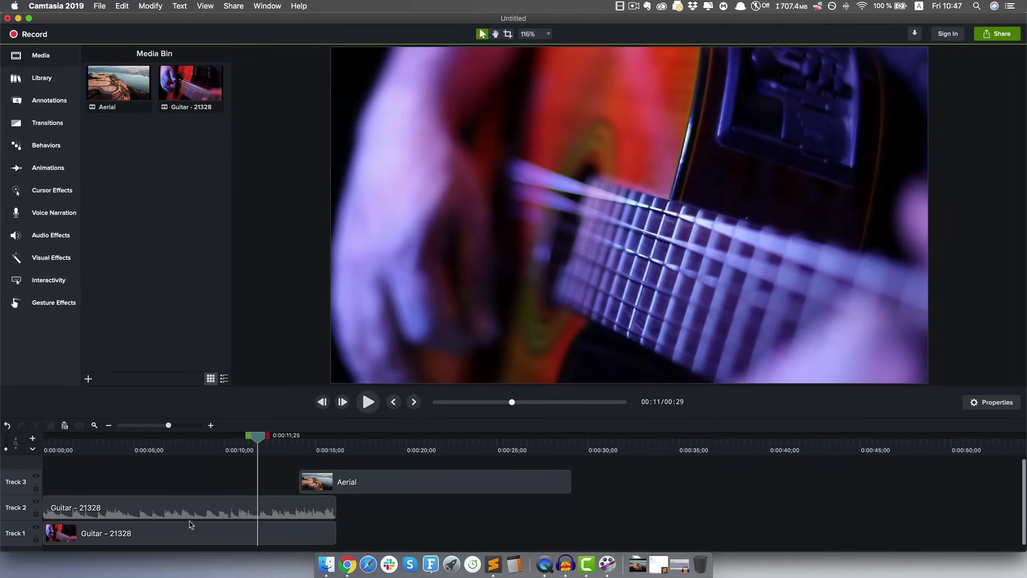
Lower the volume of the guitar audio on Track 2 and play it back to check the level
{"action": "left_click", "coordinate": [160, 509]}
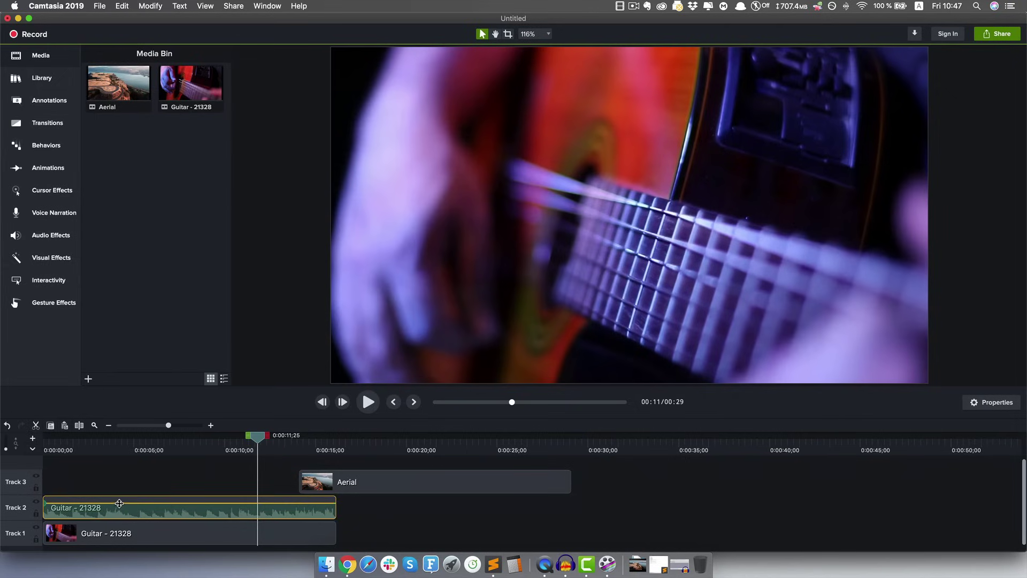
{"action": "left_click_drag", "start_coordinate": [119, 500], "coordinate": [127, 510]}
{"action": "left_click", "coordinate": [367, 402]}
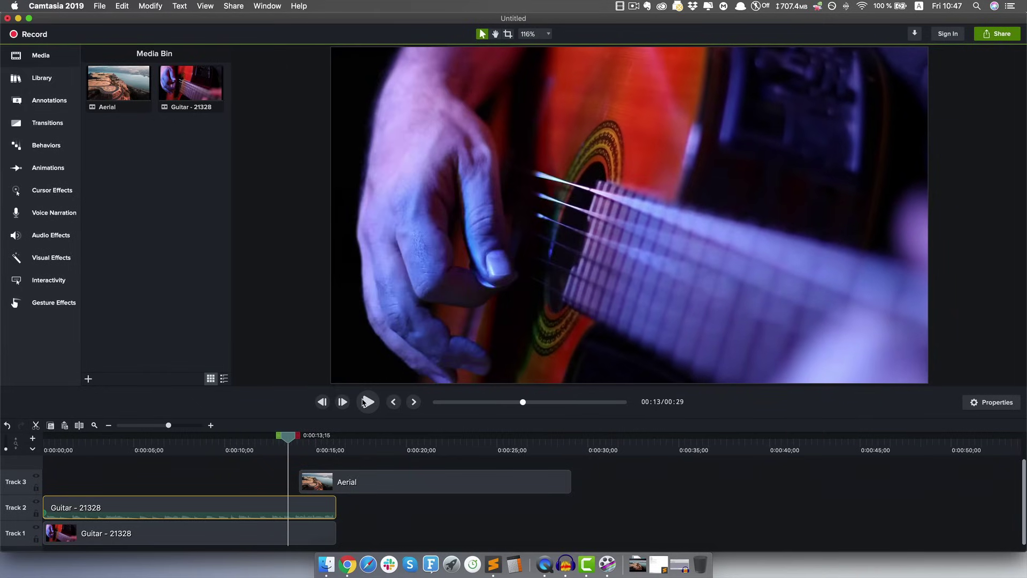
{"action": "left_click", "coordinate": [367, 402]}
{"action": "left_click_drag", "start_coordinate": [288, 436], "coordinate": [247, 436]}
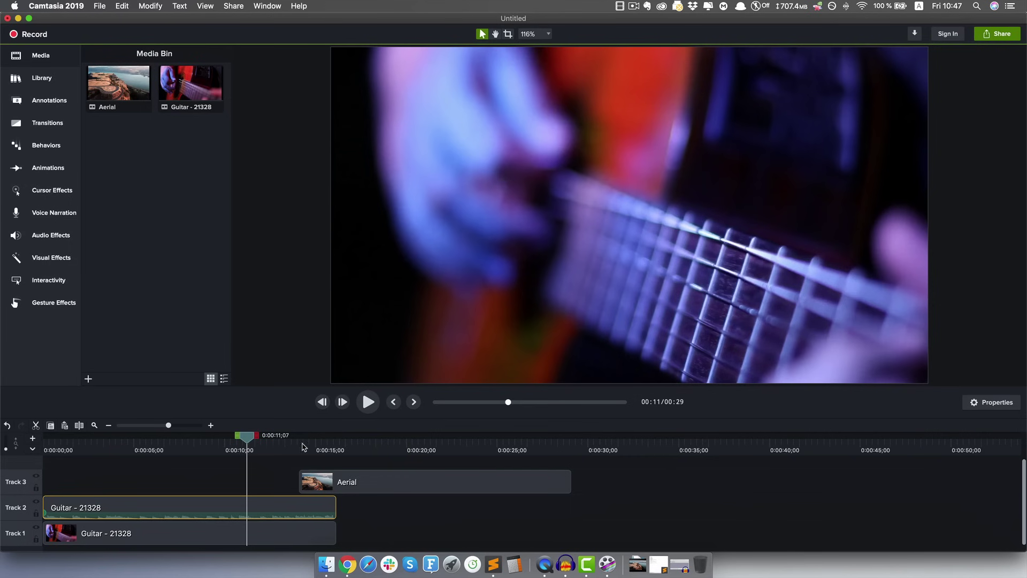
Shift the aerial clip on Track 3 slightly later and split it at 0:00:19;22
{"action": "mouse_move", "coordinate": [376, 472]}
{"action": "left_mouse_down"}
{"action": "mouse_move", "coordinate": [344, 484]}
{"action": "mouse_move", "coordinate": [191, 482]}
{"action": "mouse_move", "coordinate": [369, 481]}
{"action": "left_mouse_up"}
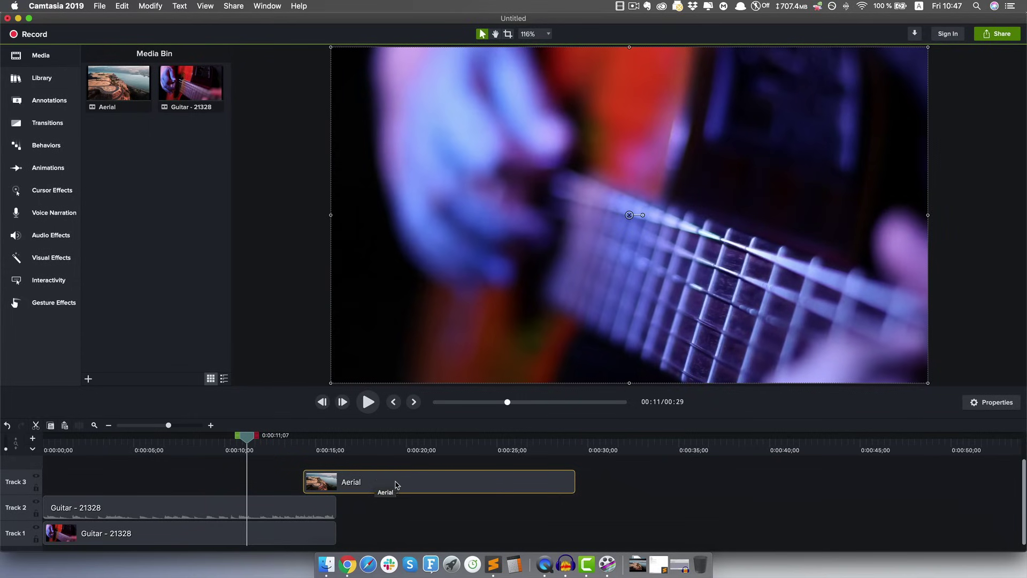
{"action": "left_click", "coordinate": [398, 447]}
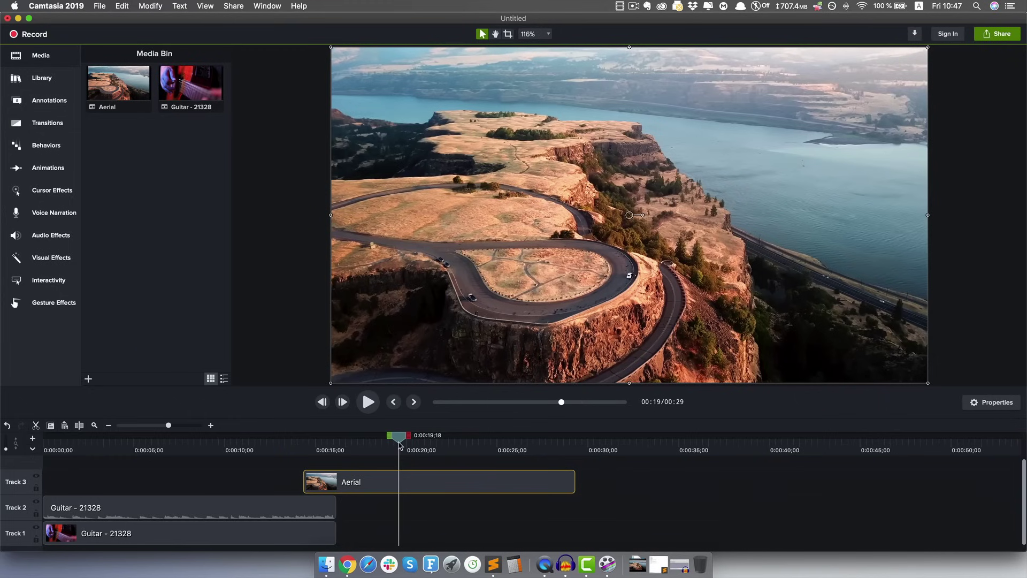
{"action": "mouse_move", "coordinate": [399, 448]}
{"action": "left_mouse_down"}
{"action": "mouse_move", "coordinate": [328, 447]}
{"action": "mouse_move", "coordinate": [402, 447]}
{"action": "left_mouse_up"}
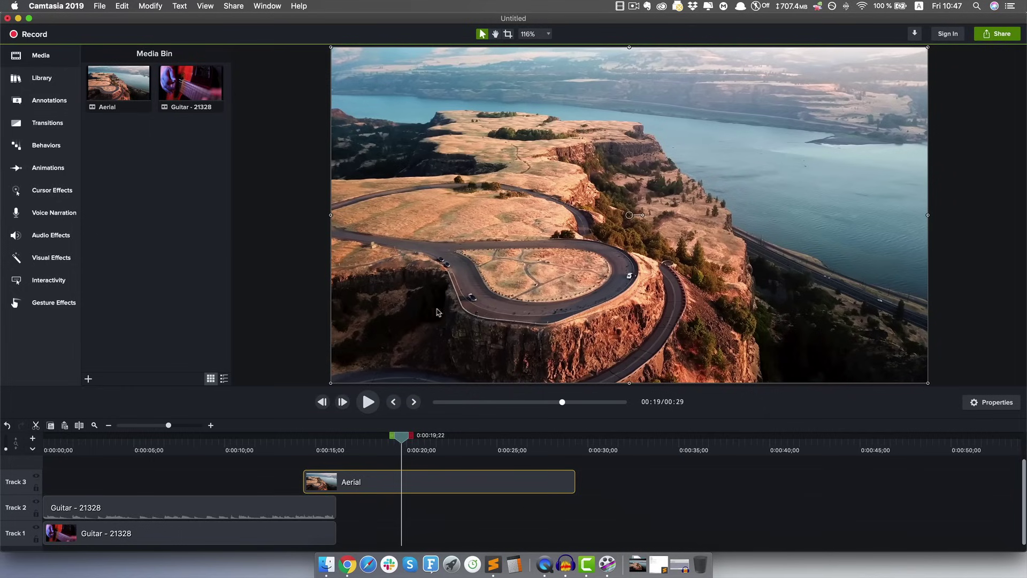
{"action": "left_click", "coordinate": [79, 425]}
Move the second part of the split aerial clip away to about 23 seconds and delete it
{"action": "left_click_drag", "start_coordinate": [438, 484], "coordinate": [486, 484]}
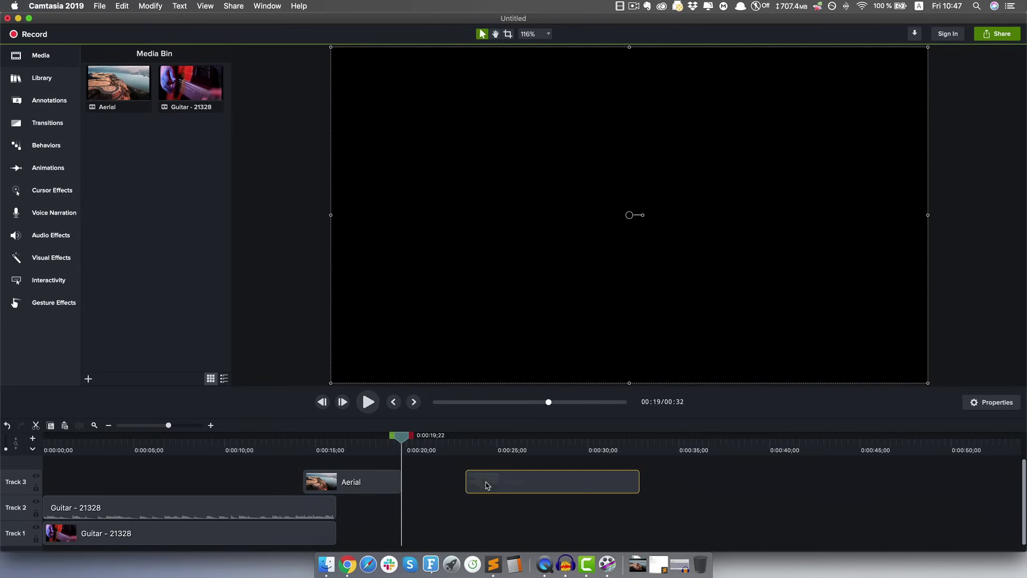
{"action": "right_click", "coordinate": [524, 483]}
{"action": "left_click", "coordinate": [563, 454]}
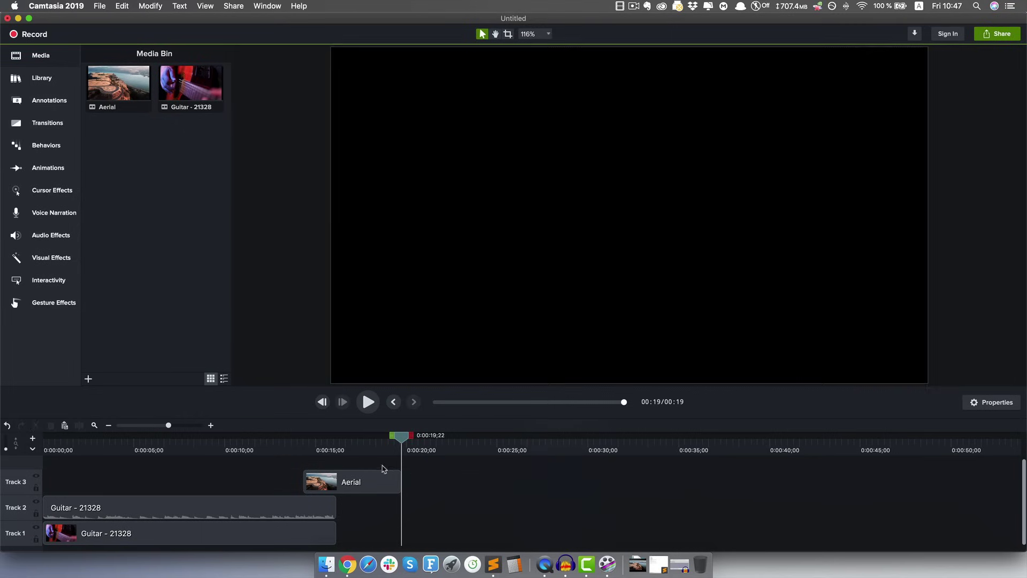
Select the remaining aerial clip and scrub through it to 0:00:19;06
{"action": "left_click_drag", "start_coordinate": [344, 474], "coordinate": [345, 473]}
{"action": "left_click_drag", "start_coordinate": [327, 449], "coordinate": [393, 454]}
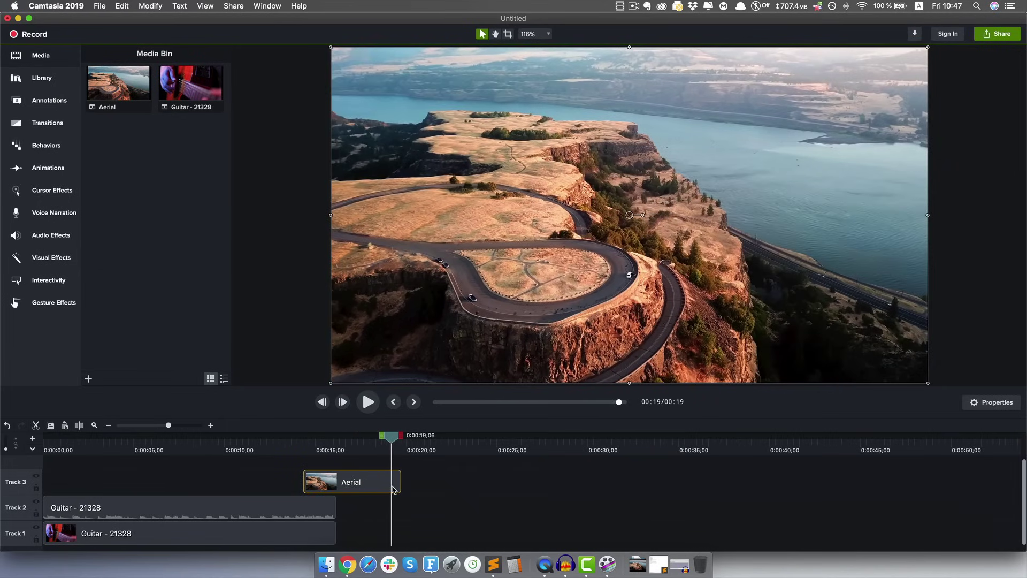
Extend the end of the aerial clip on Track 3 back out to about 0:00:29 and scrub through it to 0:00:22;03
{"action": "left_click_drag", "start_coordinate": [401, 479], "coordinate": [639, 492]}
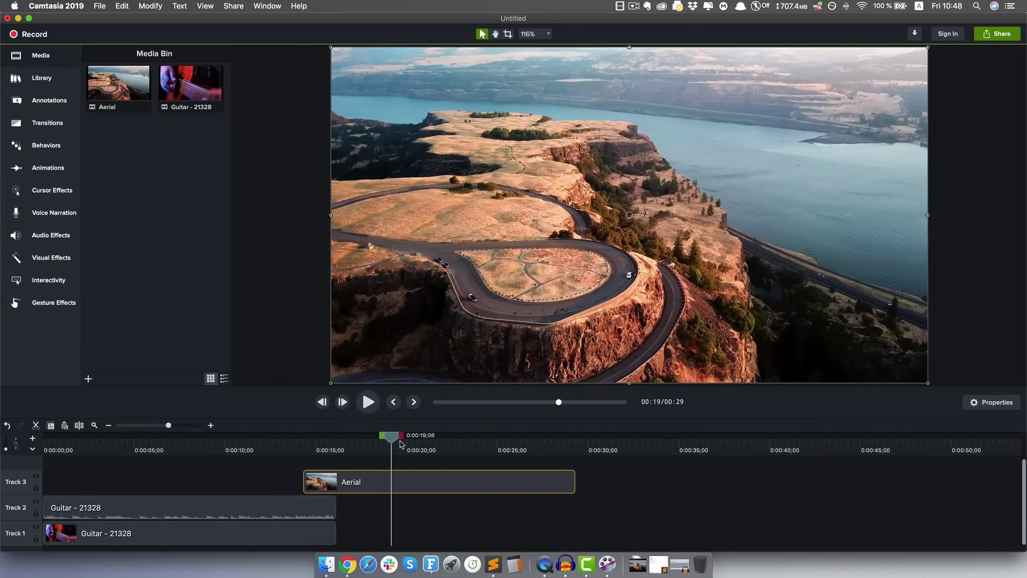
{"action": "left_click_drag", "start_coordinate": [396, 441], "coordinate": [444, 453]}
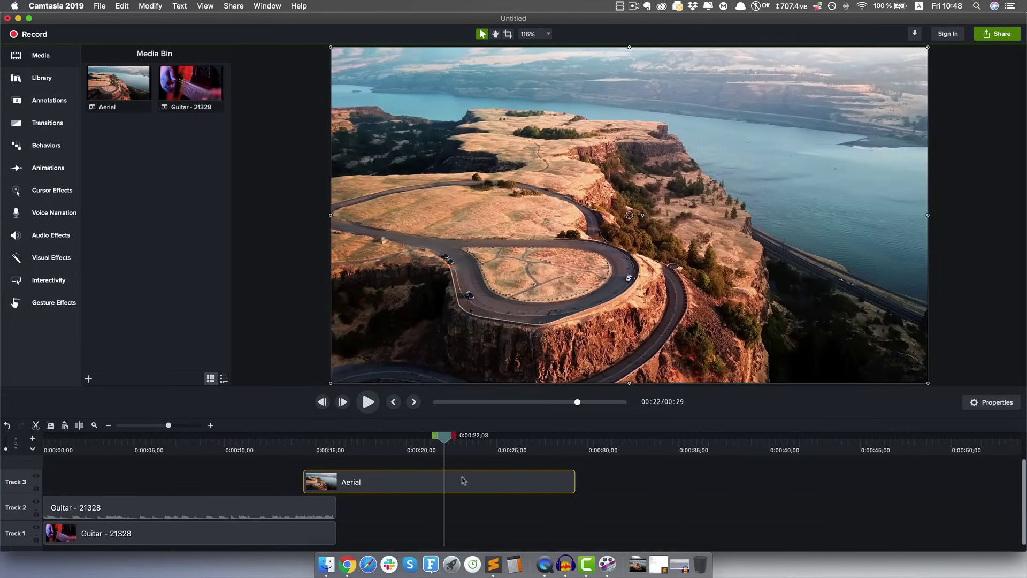
Copy the aerial clip and paste the copy on Track 3 at 0:00:37;22
{"action": "right_click", "coordinate": [390, 488]}
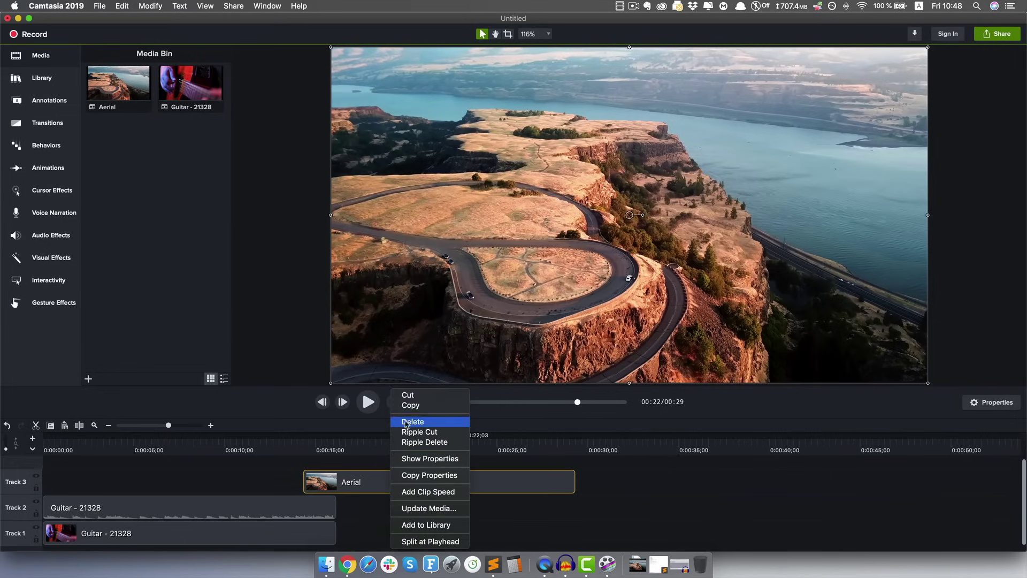
{"action": "left_click", "coordinate": [427, 408]}
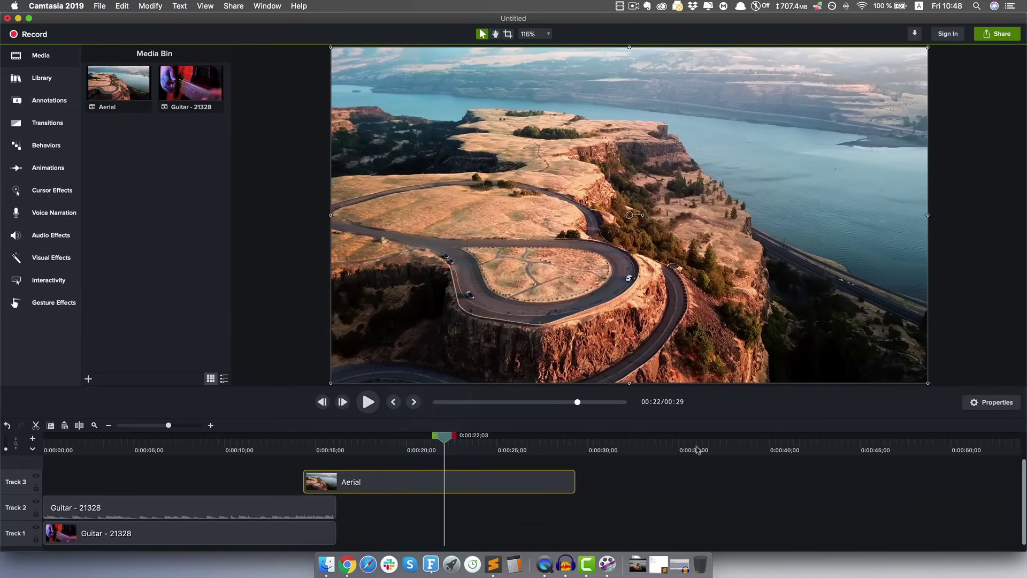
{"action": "left_click", "coordinate": [728, 448]}
{"action": "right_click", "coordinate": [740, 484]}
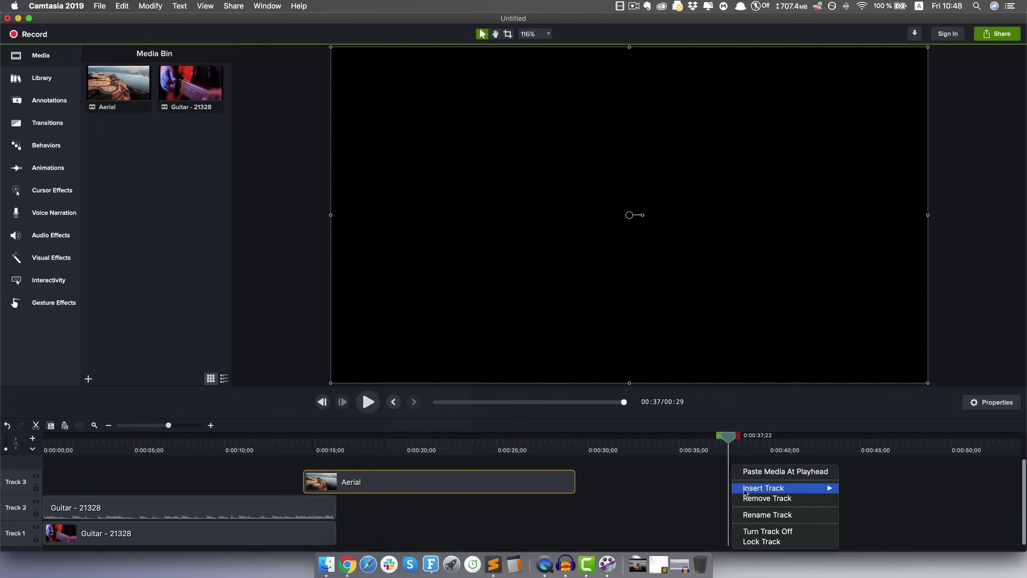
{"action": "left_click", "coordinate": [773, 471]}
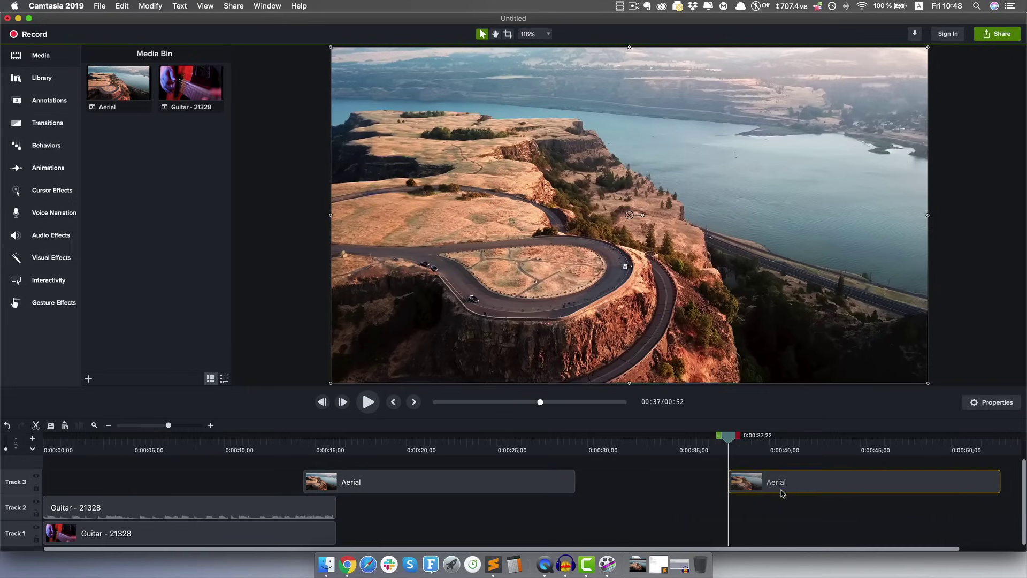
Move the pasted aerial copy back to about 0:00:31 and delete it
{"action": "left_click_drag", "start_coordinate": [785, 486], "coordinate": [667, 486]}
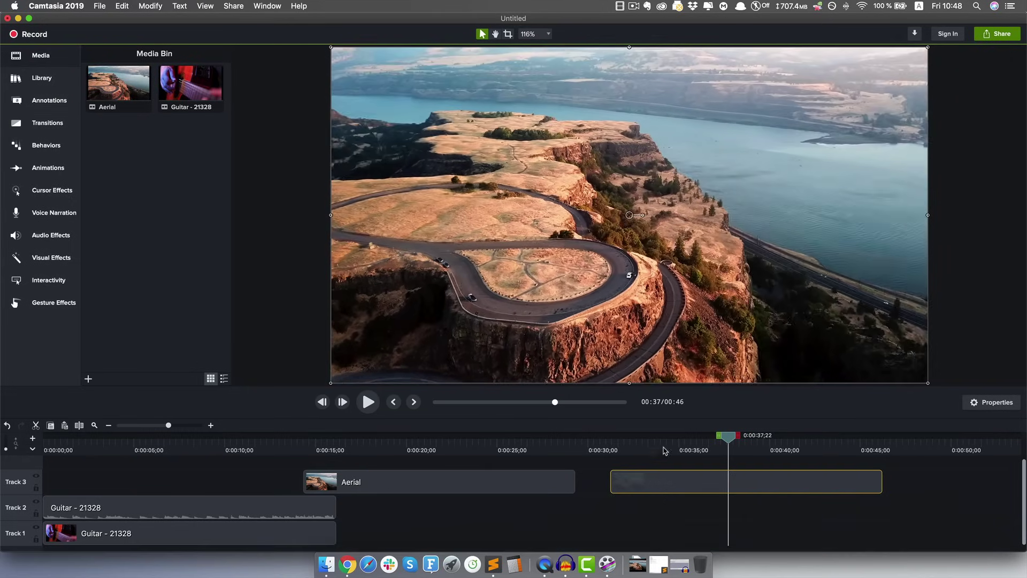
{"action": "right_click", "coordinate": [683, 485]}
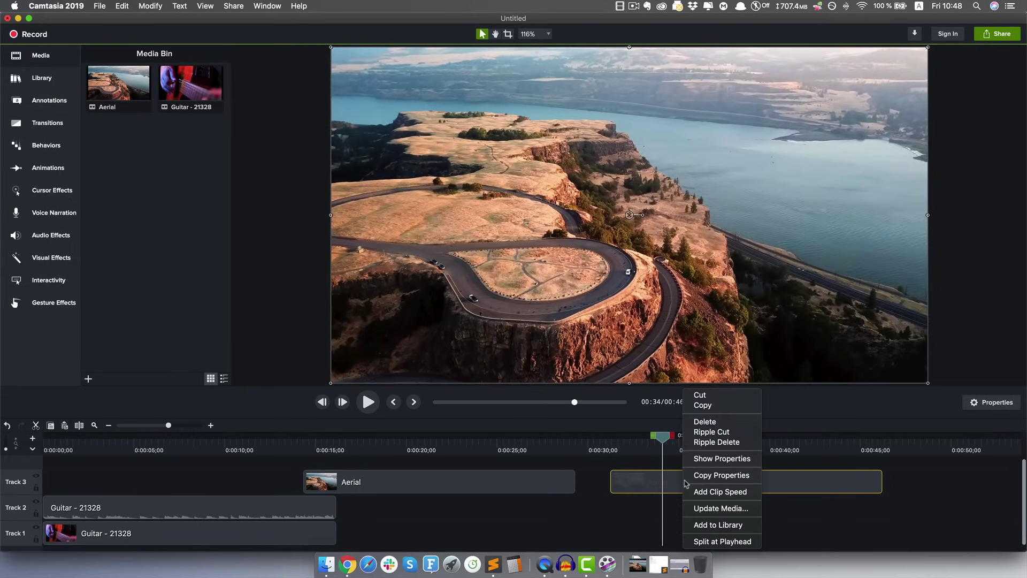
{"action": "left_click", "coordinate": [706, 421]}
Trim the guitar audio on Track 2 to run from about 0:00:05 to 0:00:10;12, and extend both ends back to full length
{"action": "left_click", "coordinate": [231, 436]}
{"action": "left_click", "coordinate": [323, 511]}
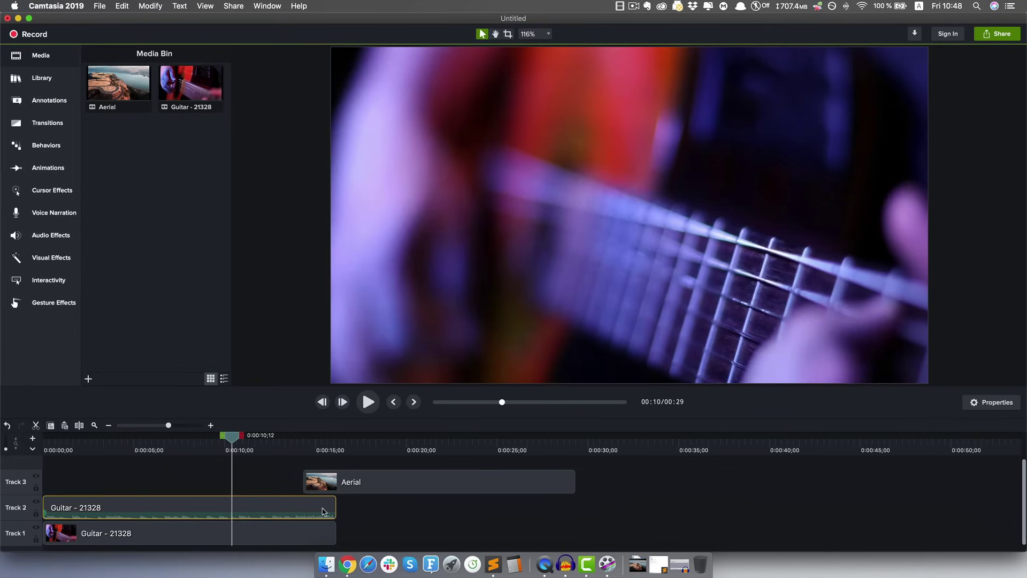
{"action": "left_click_drag", "start_coordinate": [334, 511], "coordinate": [232, 511]}
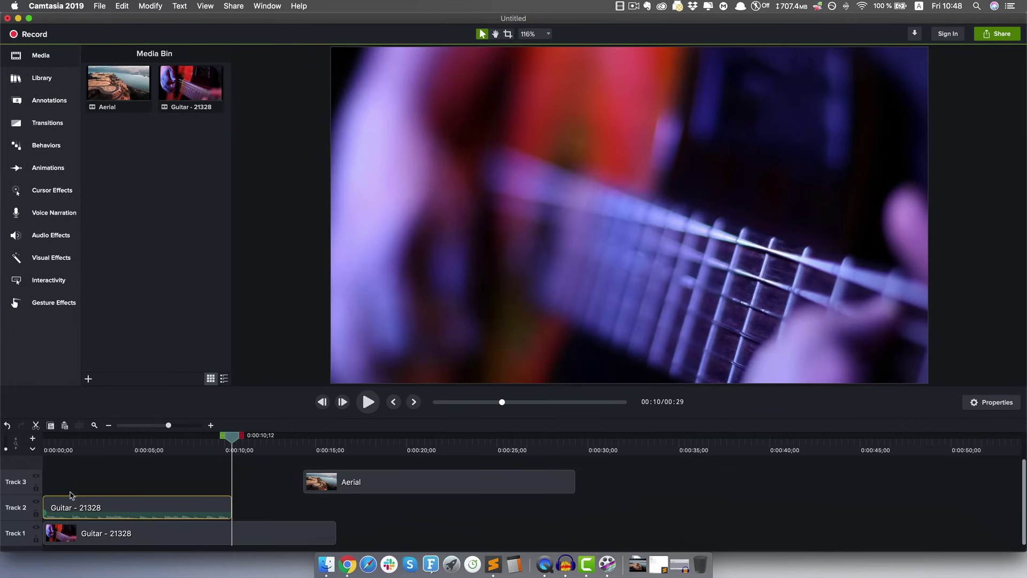
{"action": "left_click_drag", "start_coordinate": [46, 503], "coordinate": [129, 507]}
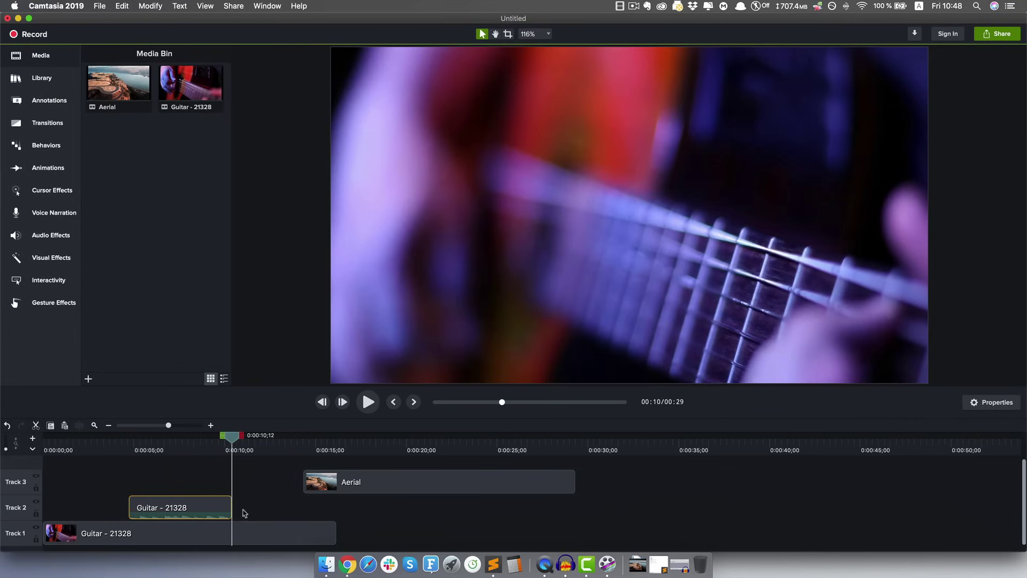
{"action": "left_click_drag", "start_coordinate": [229, 503], "coordinate": [393, 509]}
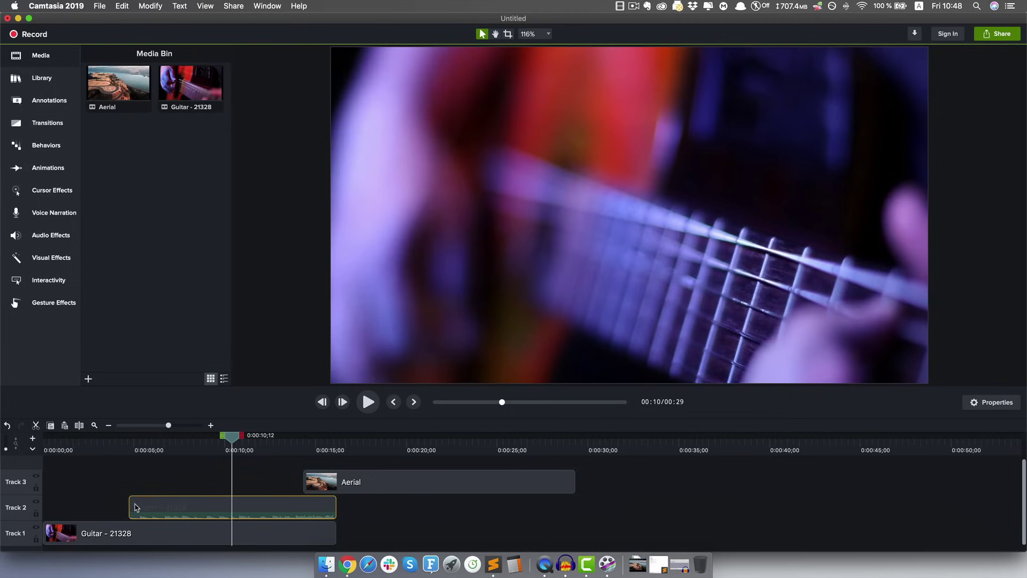
{"action": "left_click_drag", "start_coordinate": [129, 507], "coordinate": [45, 505]}
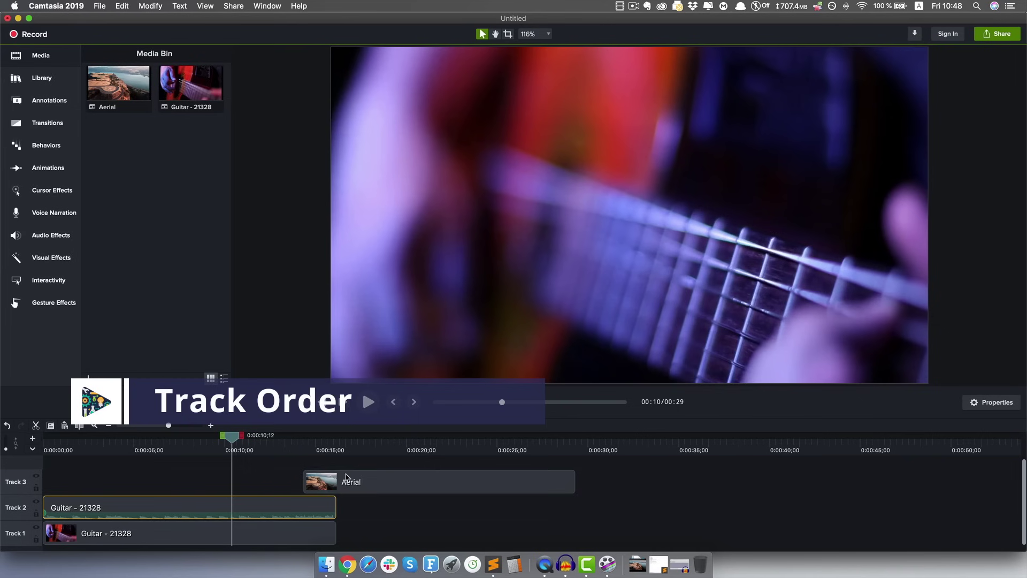
Move the aerial clip on Track 3 to start at 0:00:10;12 above the guitar video, and scrub across its start to 0:00:10;29
{"action": "left_click_drag", "start_coordinate": [348, 486], "coordinate": [279, 484]}
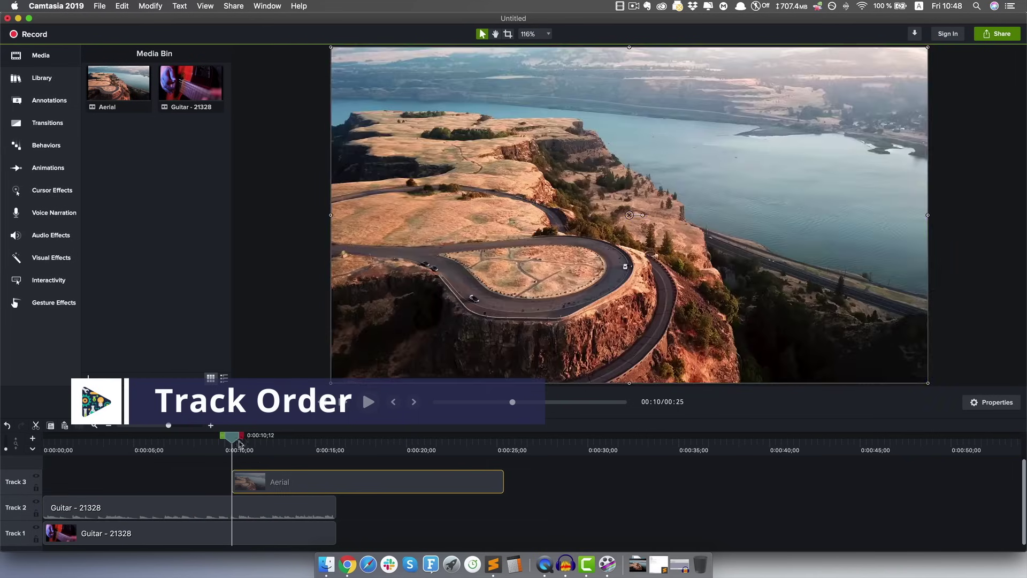
{"action": "left_click_drag", "start_coordinate": [231, 440], "coordinate": [217, 446]}
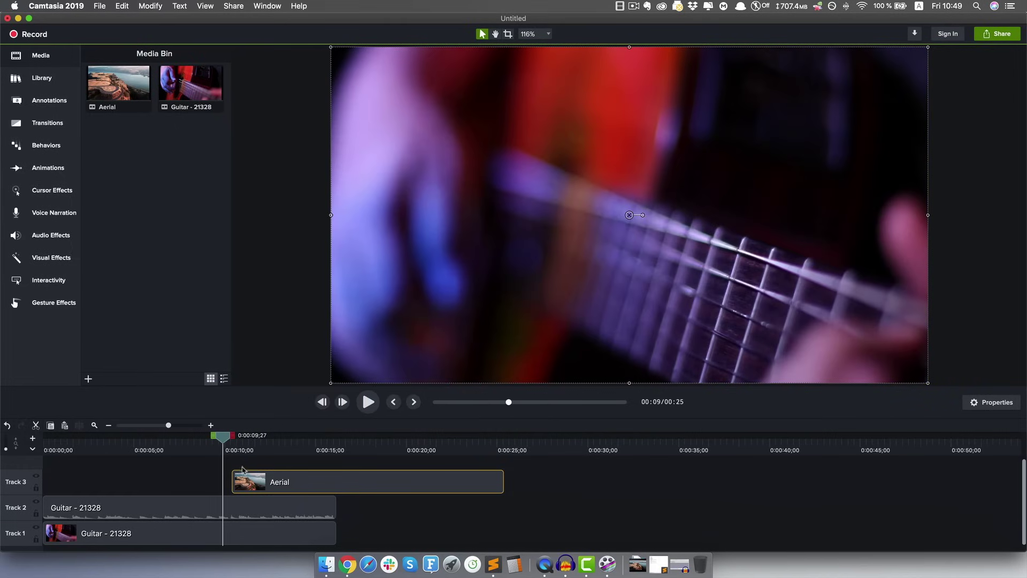
{"action": "left_click_drag", "start_coordinate": [227, 441], "coordinate": [242, 440]}
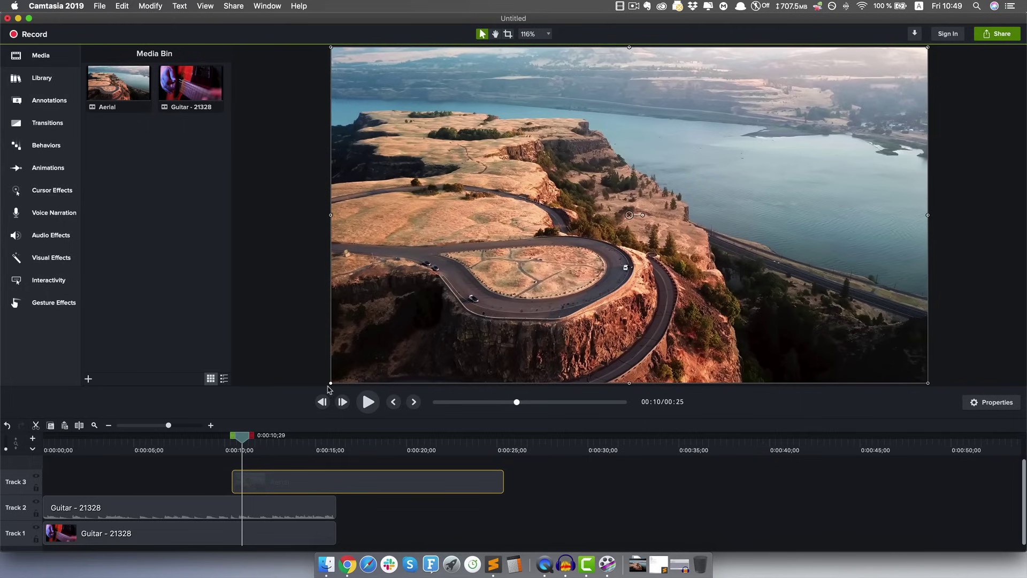
Try shrinking the guitar video on Track 1 beneath the aerial clip, and undo the resize
{"action": "left_click", "coordinate": [106, 538]}
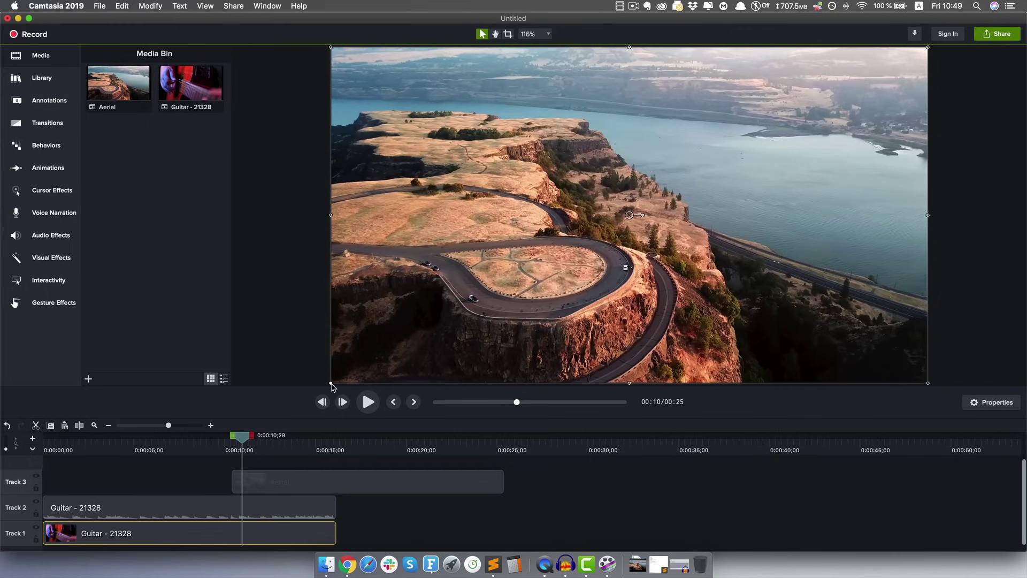
{"action": "left_click_drag", "start_coordinate": [332, 386], "coordinate": [420, 343]}
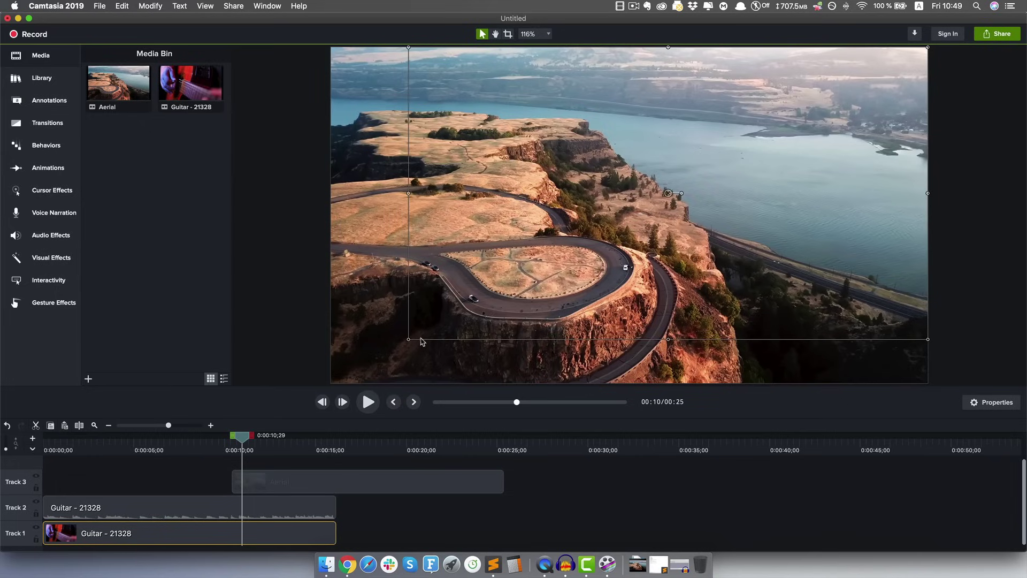
{"action": "key", "text": "super+z"}
Shrink the aerial clip toward the canvas's upper-right corner to uncover part of the guitar video beneath
{"action": "left_click", "coordinate": [268, 491]}
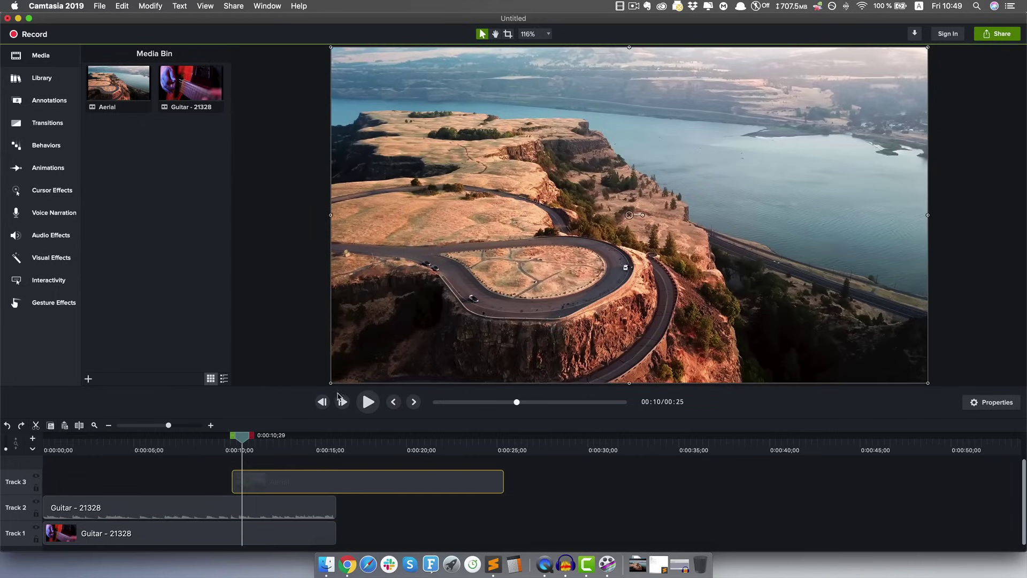
{"action": "left_click_drag", "start_coordinate": [331, 383], "coordinate": [458, 311]}
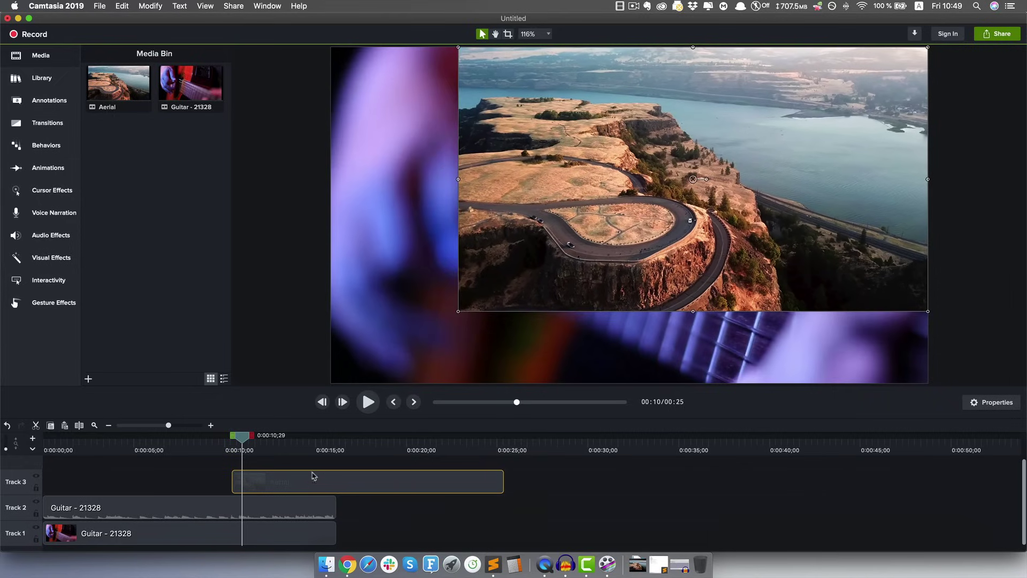
Trim the end of the guitar audio on Track 2 to about 0:00:09 and preview the overlapping clips
{"action": "left_click_drag", "start_coordinate": [335, 507], "coordinate": [204, 508]}
{"action": "key", "text": "space"}
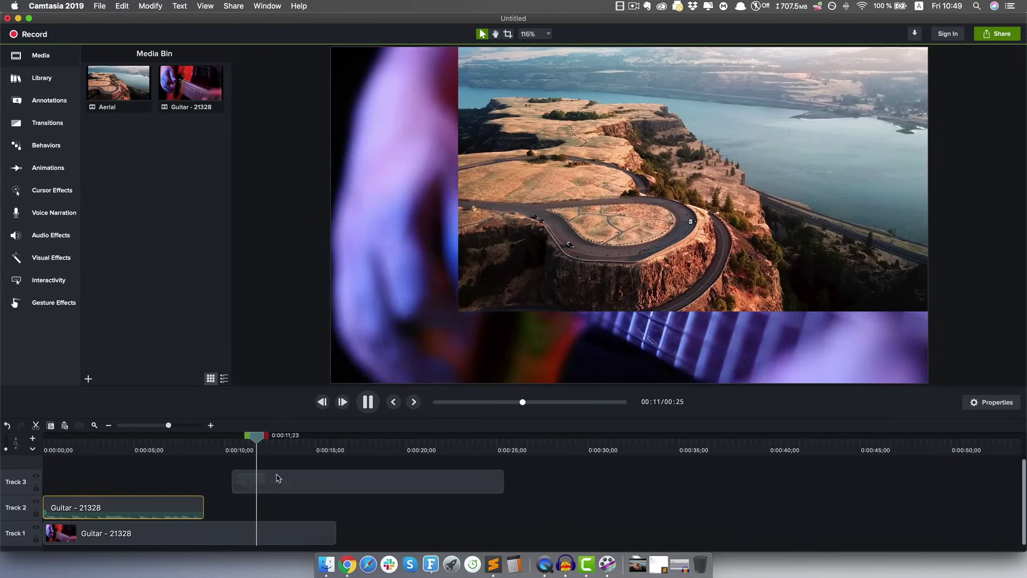
{"action": "key", "text": "space"}
Enlarge the aerial clip to fill the canvas again and scrub back to 0:00:10;22
{"action": "left_click", "coordinate": [276, 487]}
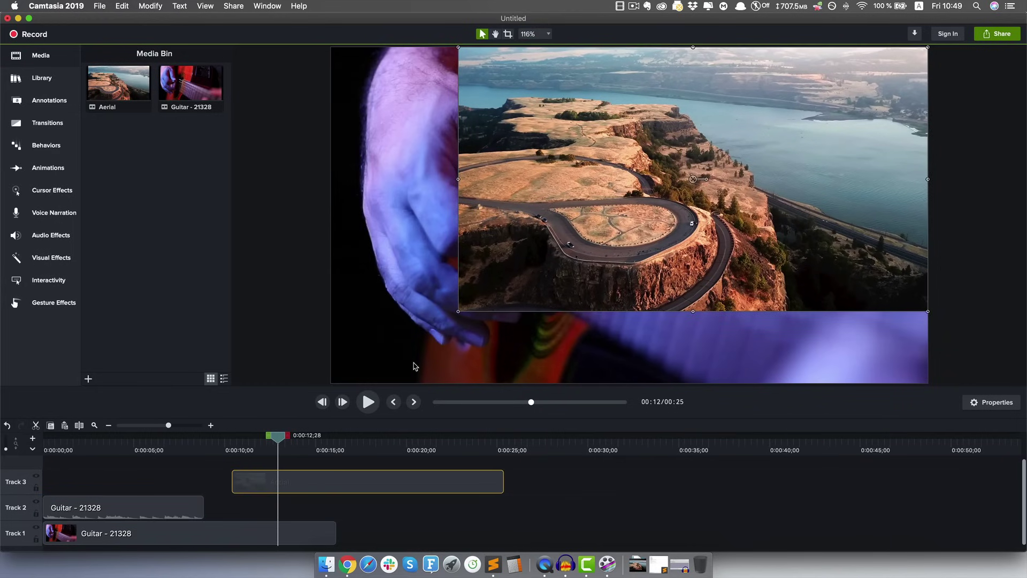
{"action": "left_click_drag", "start_coordinate": [459, 315], "coordinate": [331, 384]}
{"action": "left_click_drag", "start_coordinate": [277, 442], "coordinate": [236, 445]}
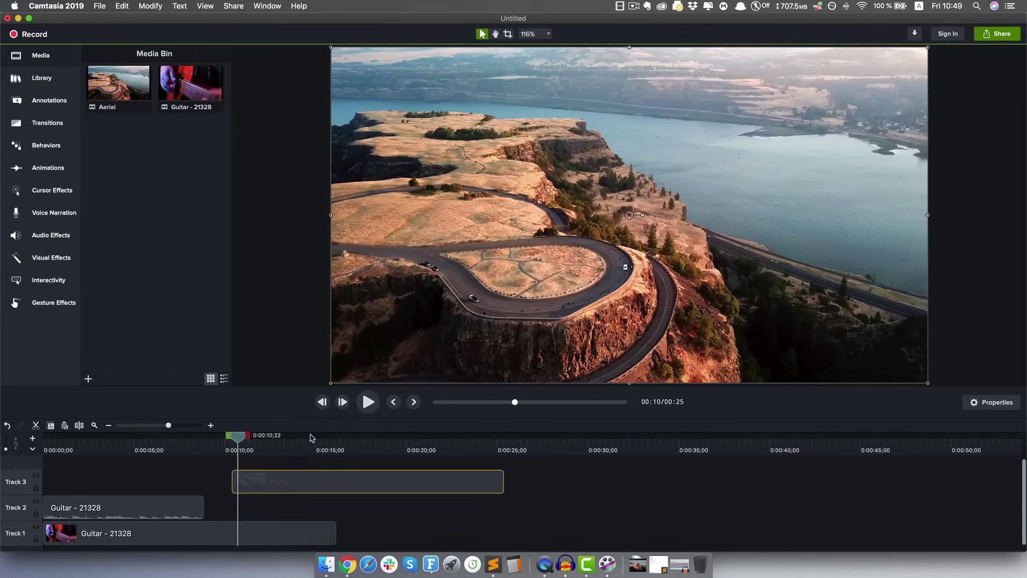
Add the Calculator-02 icon from the library's Education icons to a new Track 4 above the aerial clip
{"action": "left_click", "coordinate": [47, 78]}
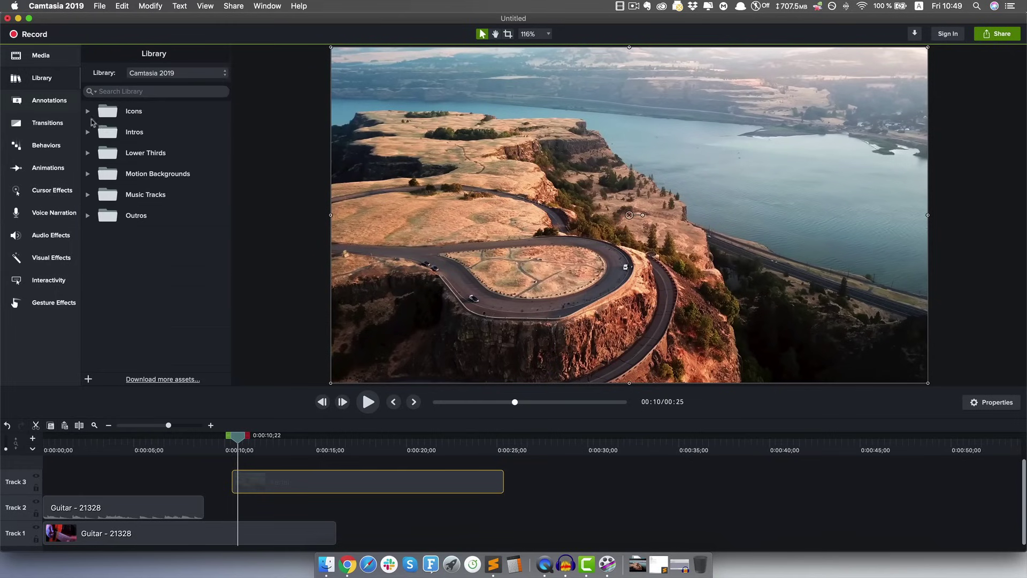
{"action": "left_click", "coordinate": [87, 112]}
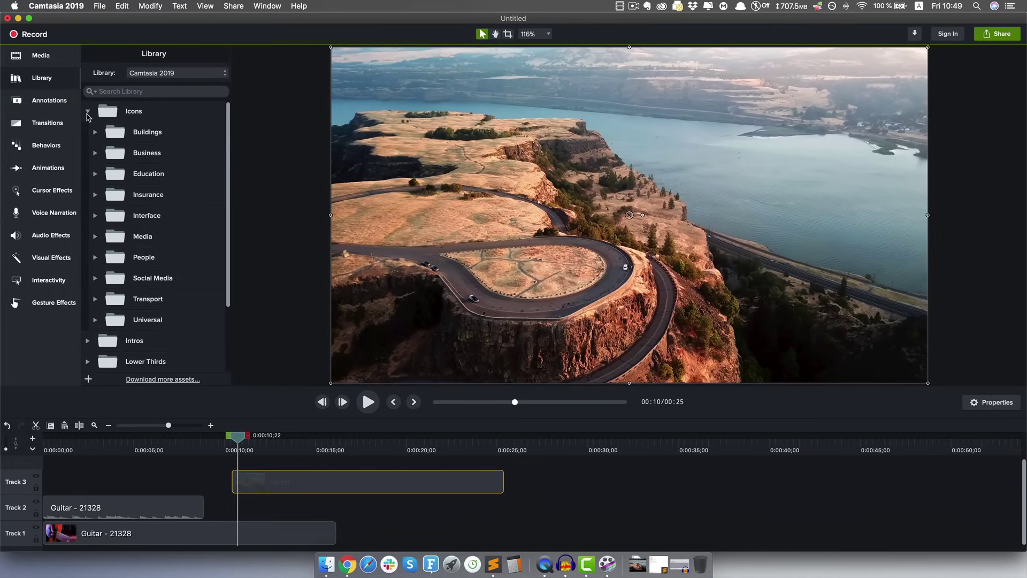
{"action": "left_click", "coordinate": [95, 174]}
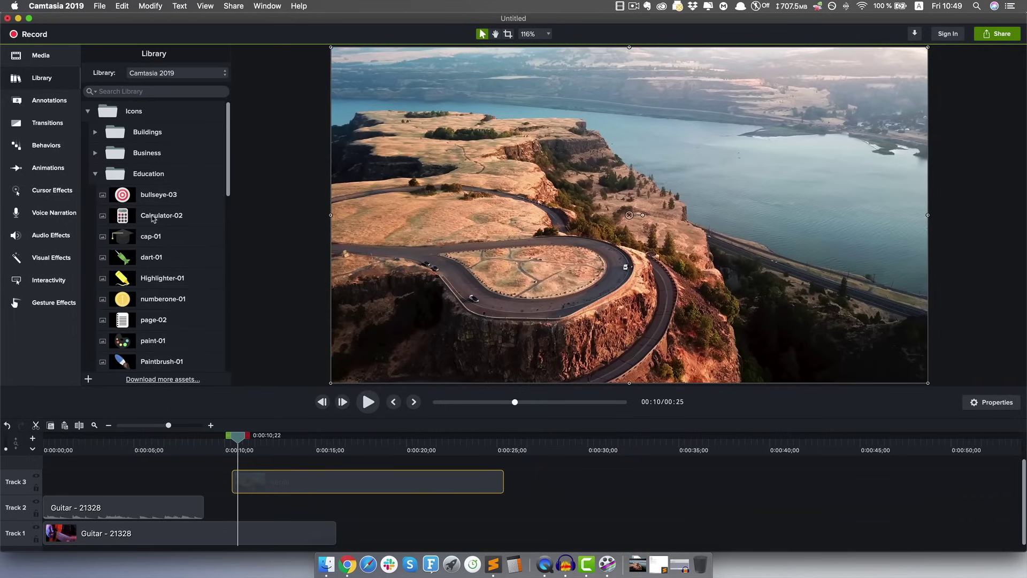
{"action": "left_click_drag", "start_coordinate": [152, 218], "coordinate": [242, 467]}
Shift the calculator clip on Track 4 slightly later, preview it, and shrink the icon right of the canvas's centre
{"action": "left_click_drag", "start_coordinate": [511, 215], "coordinate": [615, 214]}
{"action": "left_click_drag", "start_coordinate": [272, 464], "coordinate": [286, 463]}
{"action": "key", "text": "space"}
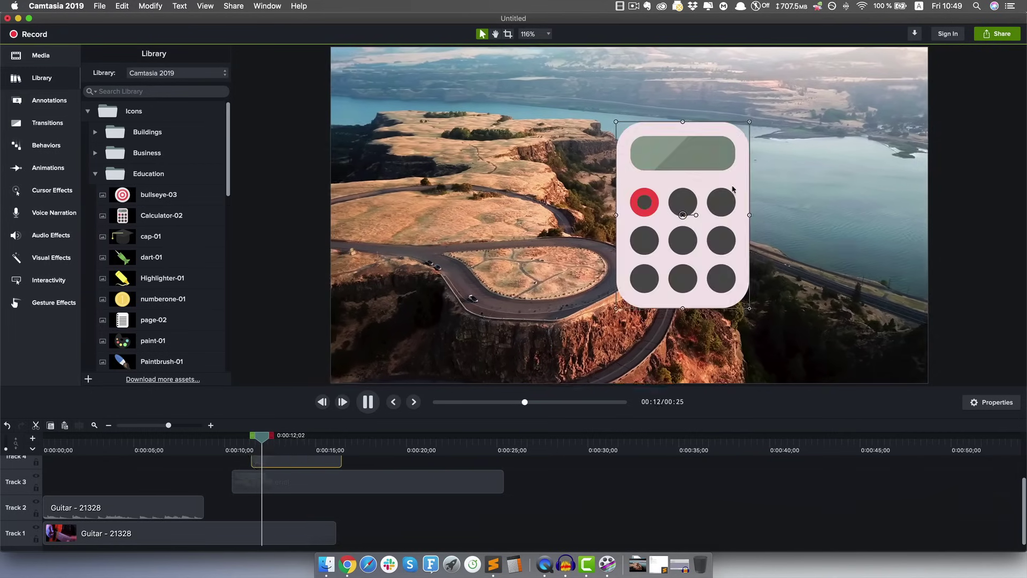
{"action": "key", "text": "space"}
{"action": "left_click_drag", "start_coordinate": [616, 309], "coordinate": [629, 310]}
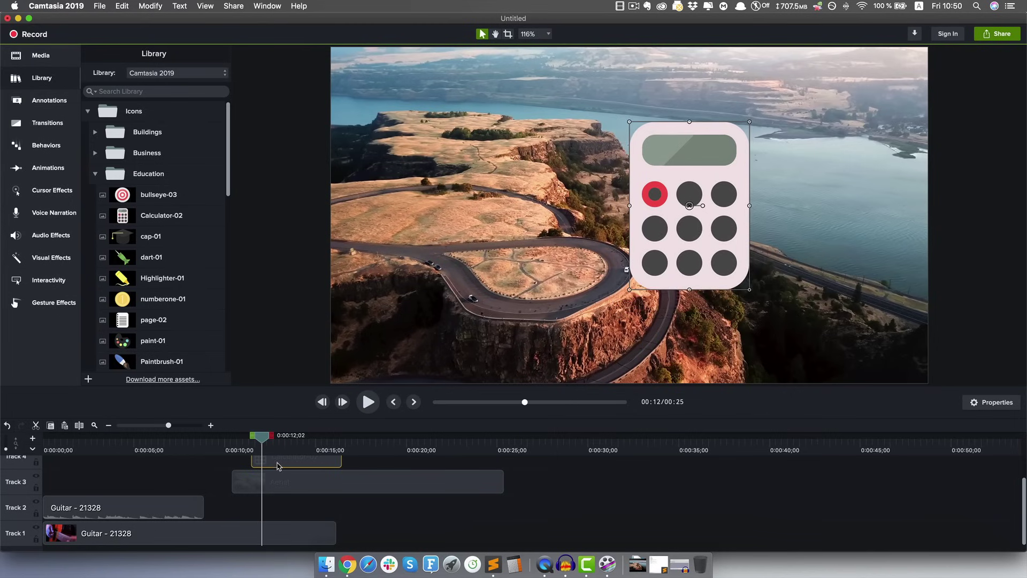
Move the calculator clip down to Track 2 beneath the aerial clip, starting at about 0:00:11, and preview the new order
{"action": "left_click_drag", "start_coordinate": [277, 466], "coordinate": [268, 516]}
{"action": "key", "text": "space"}
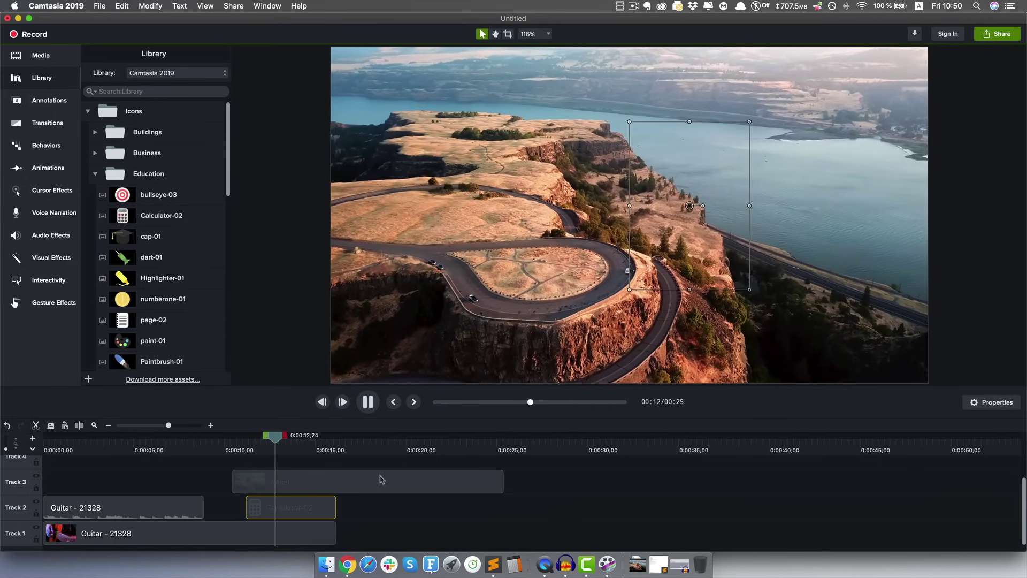
{"action": "key", "text": "space"}
Shrink the aerial clip into the canvas's upper-right corner to uncover the calculator and guitar video below it
{"action": "left_click", "coordinate": [379, 378]}
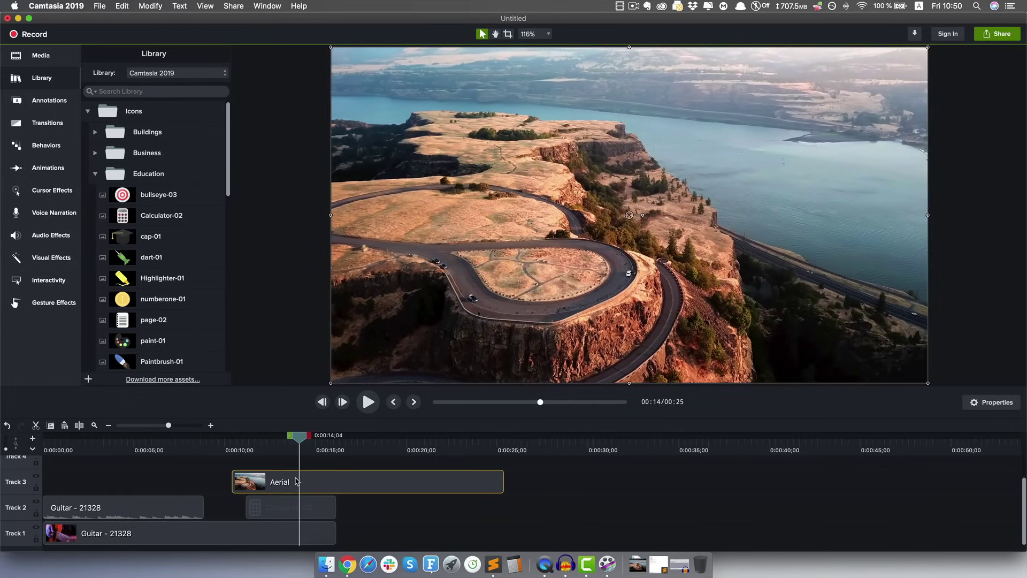
{"action": "left_click_drag", "start_coordinate": [332, 384], "coordinate": [732, 191]}
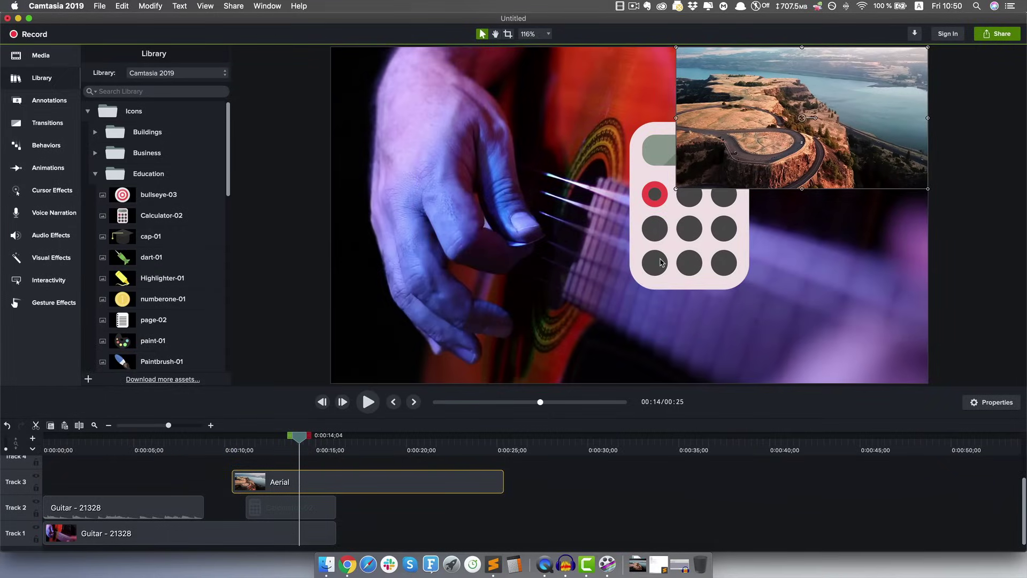
Select the calculator, guitar and aerial clips in turn to compare their layers, and enlarge the aerial clip to full canvas
{"action": "left_click", "coordinate": [277, 510]}
{"action": "left_click", "coordinate": [248, 539]}
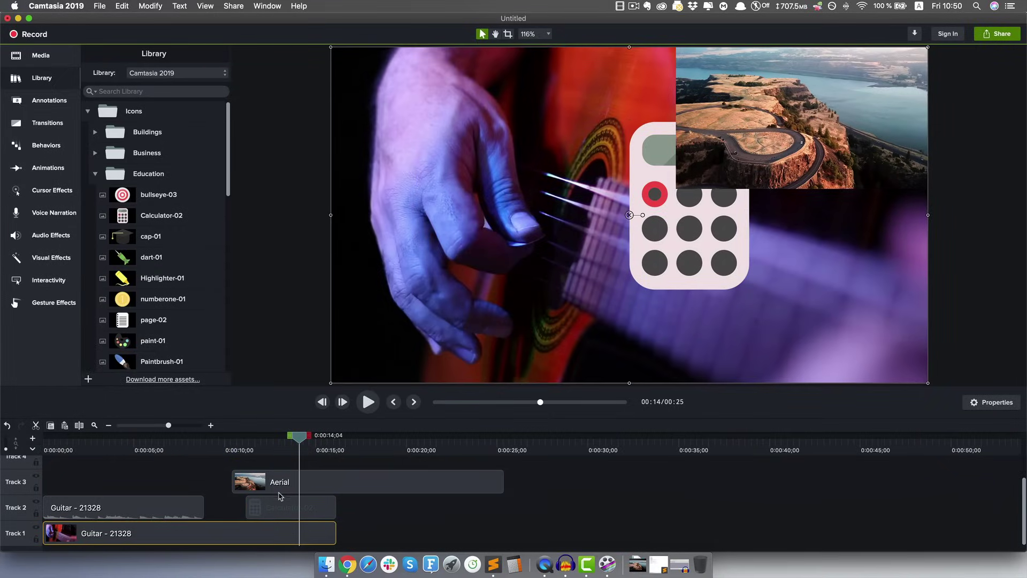
{"action": "left_click", "coordinate": [718, 154]}
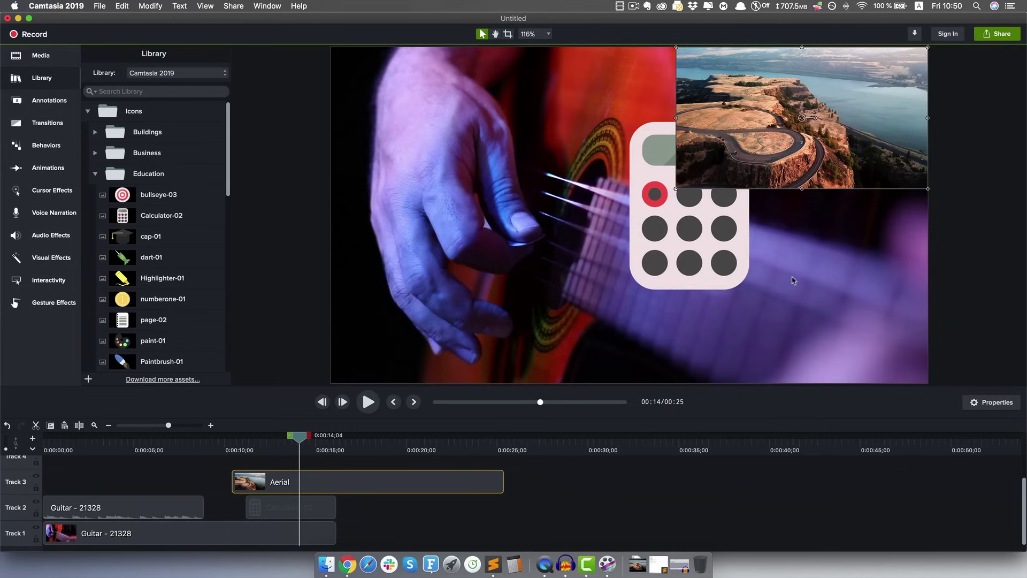
{"action": "left_click_drag", "start_coordinate": [676, 189], "coordinate": [336, 380]}
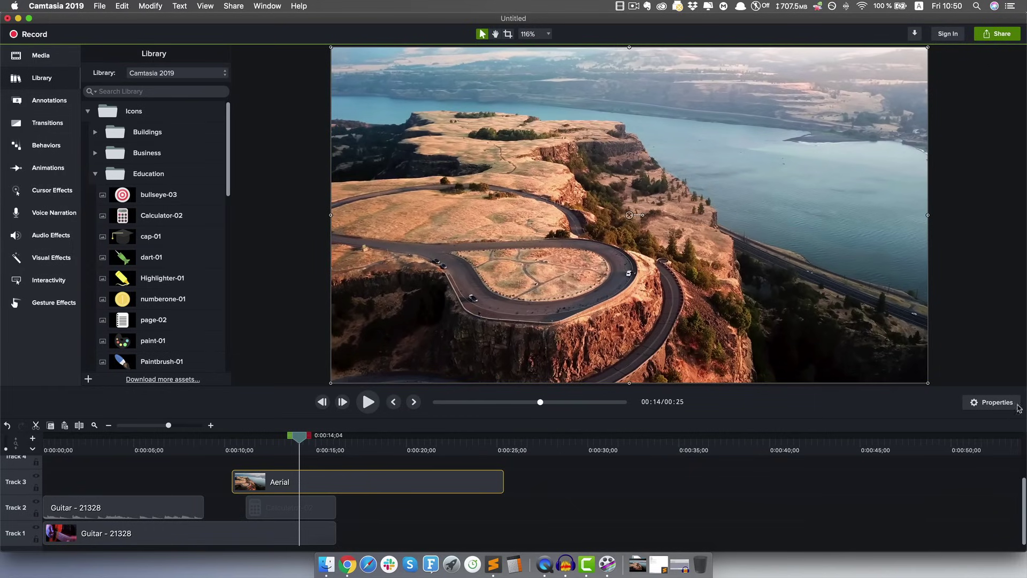
Open the properties of the aerial clip
{"action": "left_click", "coordinate": [987, 402]}
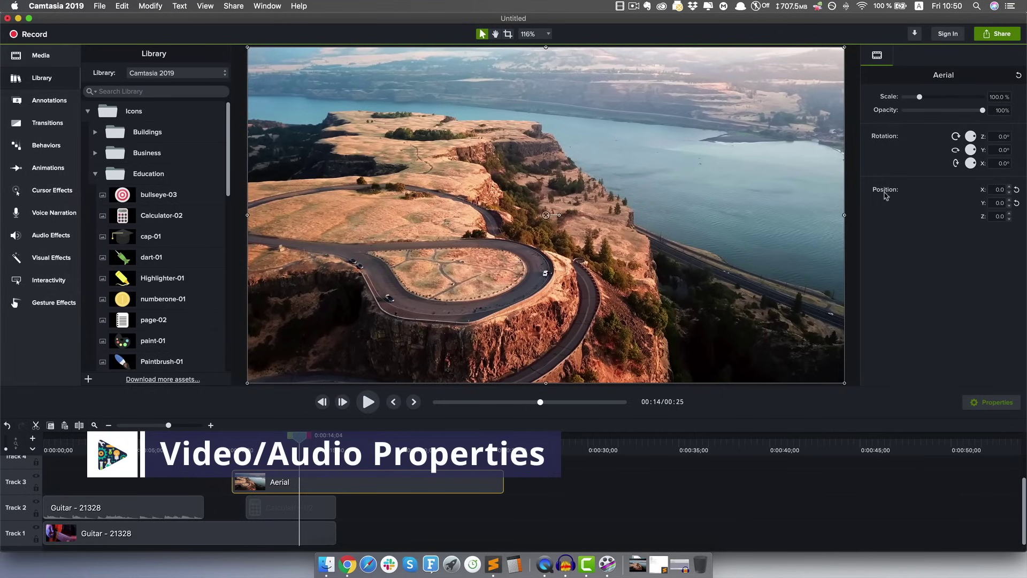
Place another guitar clip from the imported media on Track 2 at about 0:00:26 and lower its audio gain to 90%
{"action": "left_click", "coordinate": [40, 55]}
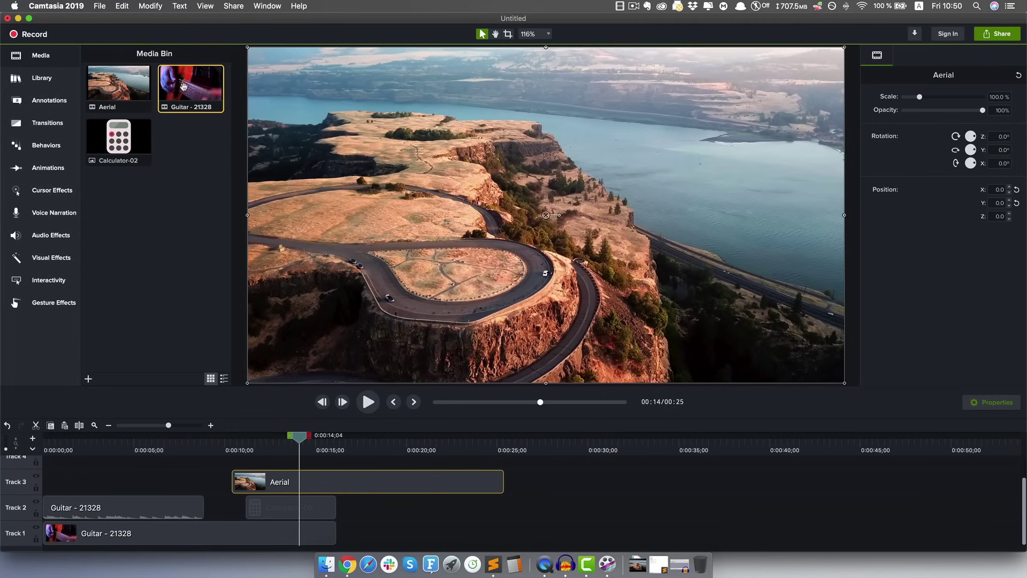
{"action": "left_click_drag", "start_coordinate": [188, 86], "coordinate": [531, 525]}
{"action": "left_click", "coordinate": [563, 453]}
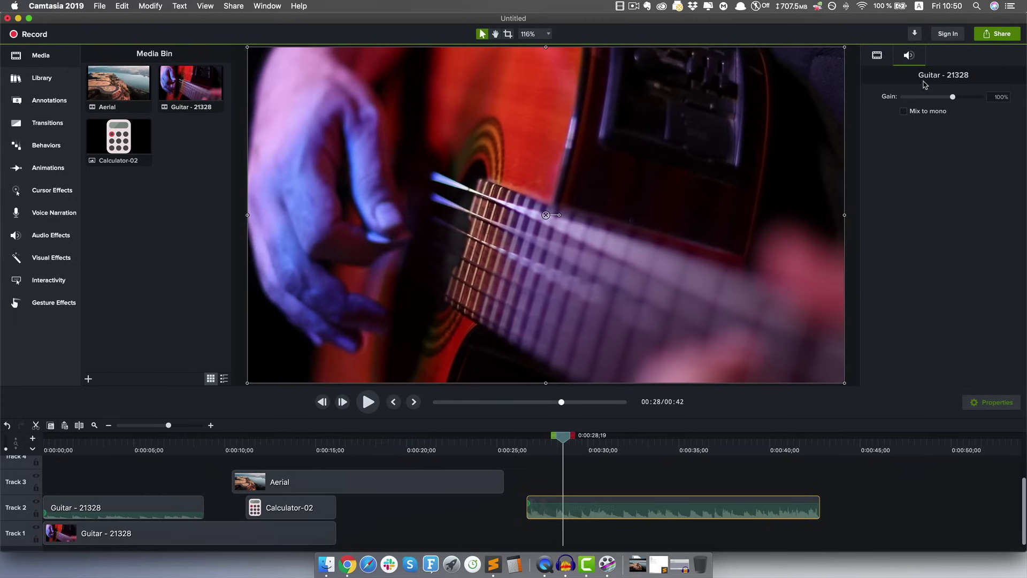
{"action": "mouse_move", "coordinate": [953, 99]}
{"action": "left_mouse_down"}
{"action": "mouse_move", "coordinate": [917, 105]}
{"action": "mouse_move", "coordinate": [967, 100]}
{"action": "mouse_move", "coordinate": [950, 99]}
{"action": "left_mouse_up"}
{"action": "left_click_drag", "start_coordinate": [602, 509], "coordinate": [604, 510]}
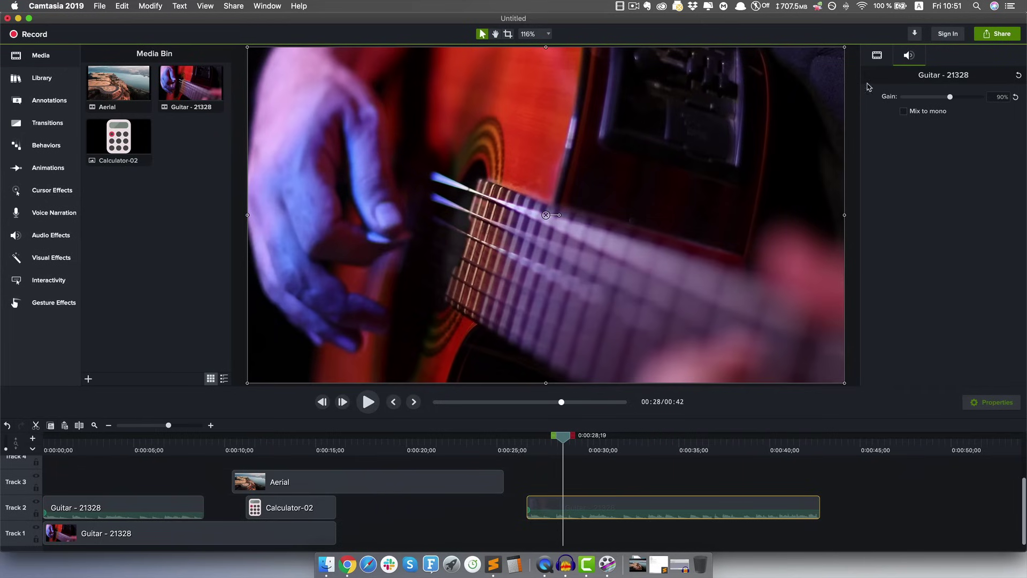
Scale the new guitar clip down to about 62.7% and reduce its opacity to about 44%
{"action": "left_click", "coordinate": [877, 56]}
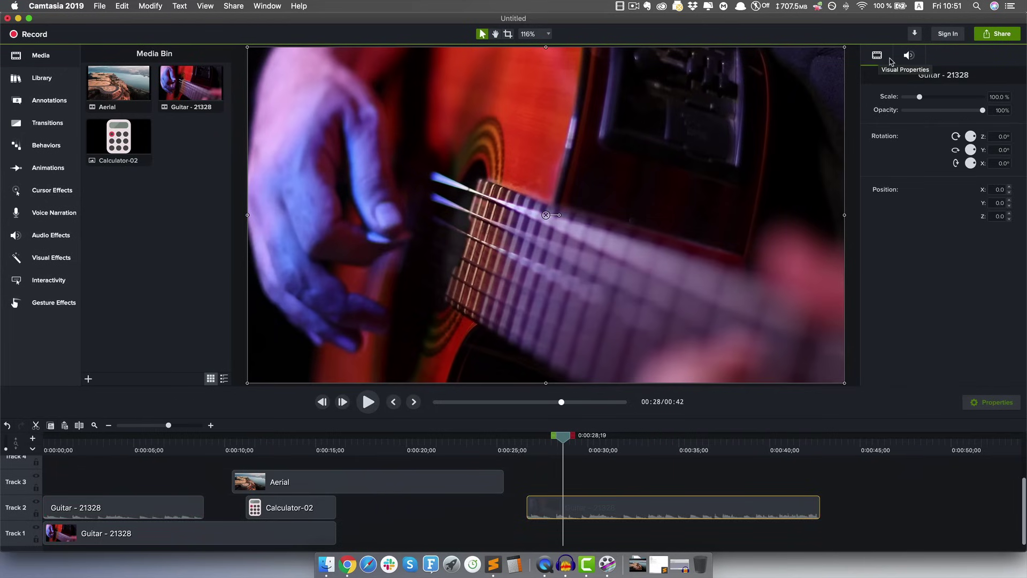
{"action": "left_click_drag", "start_coordinate": [920, 96], "coordinate": [914, 98]}
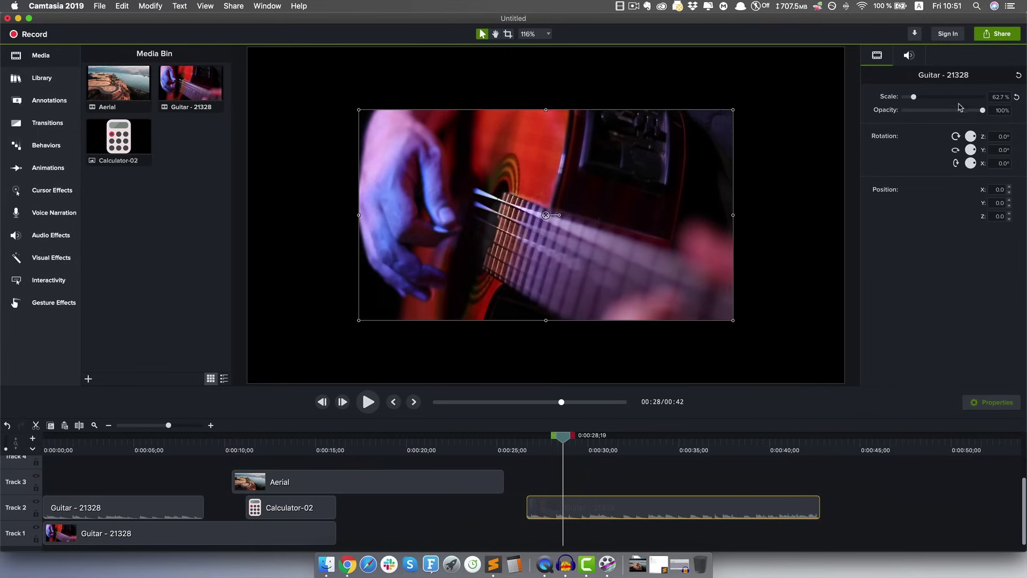
{"action": "left_click_drag", "start_coordinate": [977, 113], "coordinate": [939, 117]}
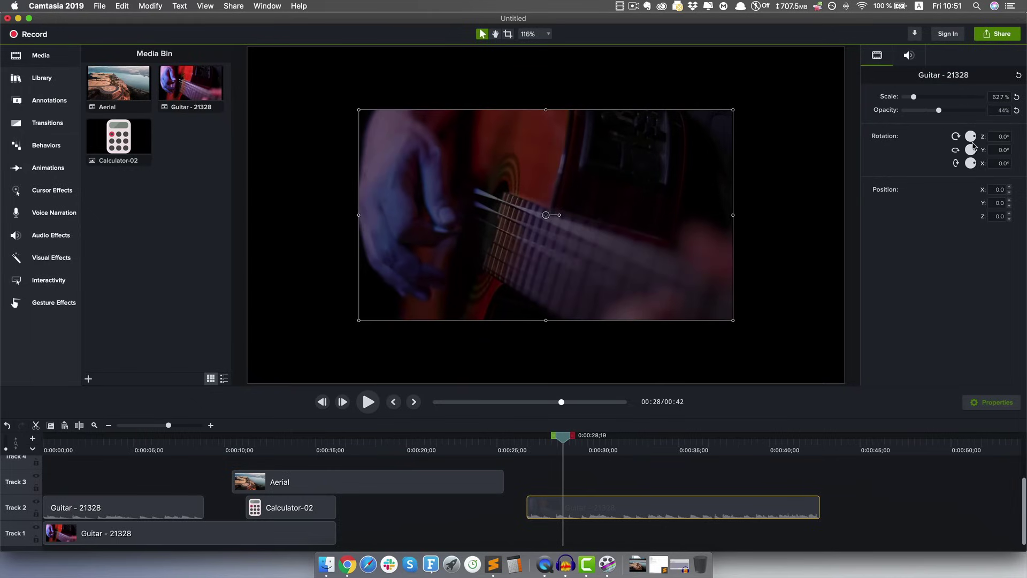
Rotate the new guitar clip 50° about Z and shift its position to X -28, trying a freehand move on the canvas too
{"action": "left_click_drag", "start_coordinate": [995, 137], "coordinate": [1020, 136]}
{"action": "key", "text": "Return"}
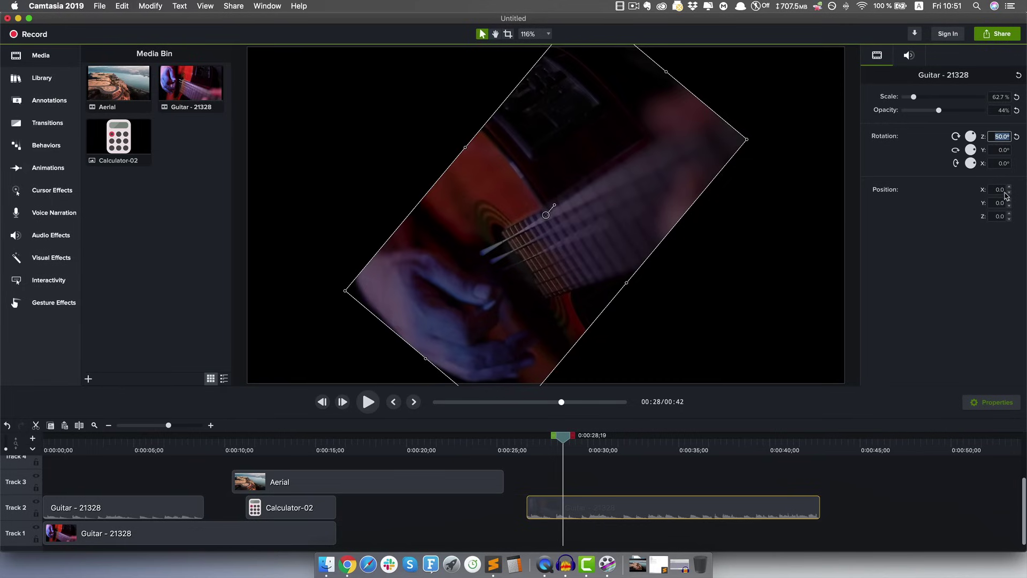
{"action": "left_click_drag", "start_coordinate": [1006, 196], "coordinate": [1010, 197]}
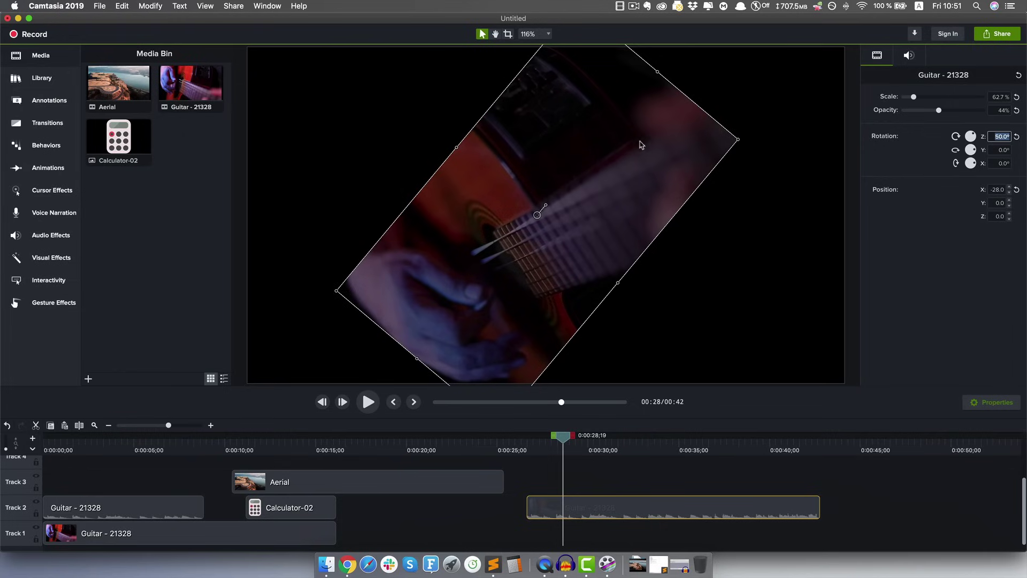
{"action": "left_click_drag", "start_coordinate": [688, 153], "coordinate": [614, 235]}
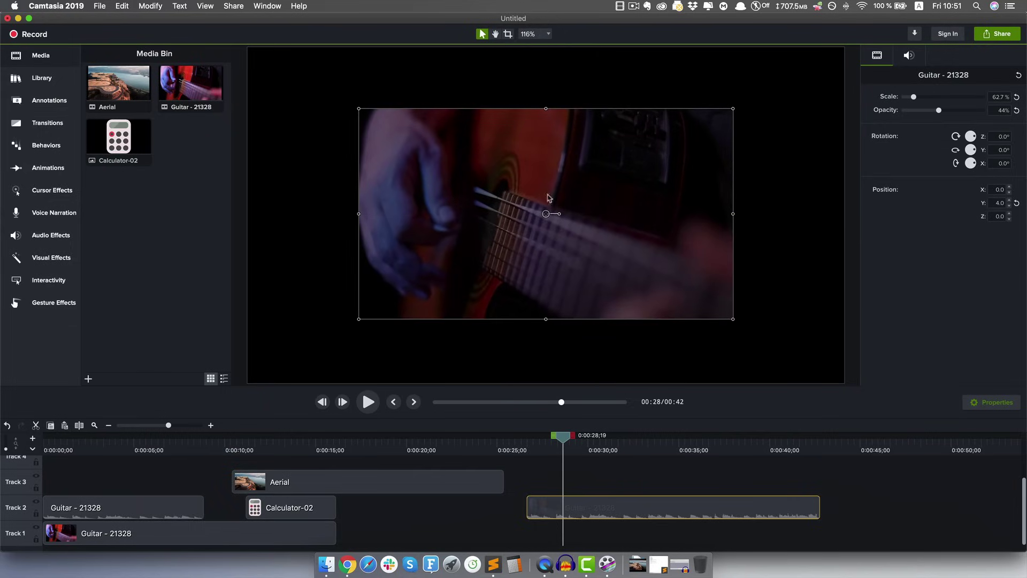
Resize the new guitar clip to about 67.4% scale directly on the canvas and rotate it to about -51.3°, off center
{"action": "left_click_drag", "start_coordinate": [359, 110], "coordinate": [253, 50]}
{"action": "left_click_drag", "start_coordinate": [734, 322], "coordinate": [649, 270]}
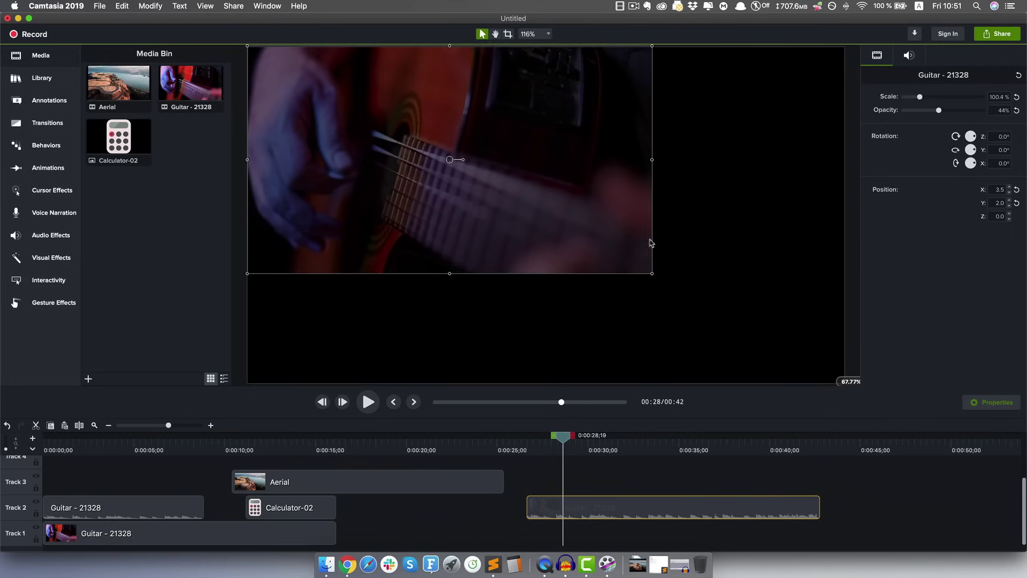
{"action": "left_click_drag", "start_coordinate": [536, 220], "coordinate": [603, 284]}
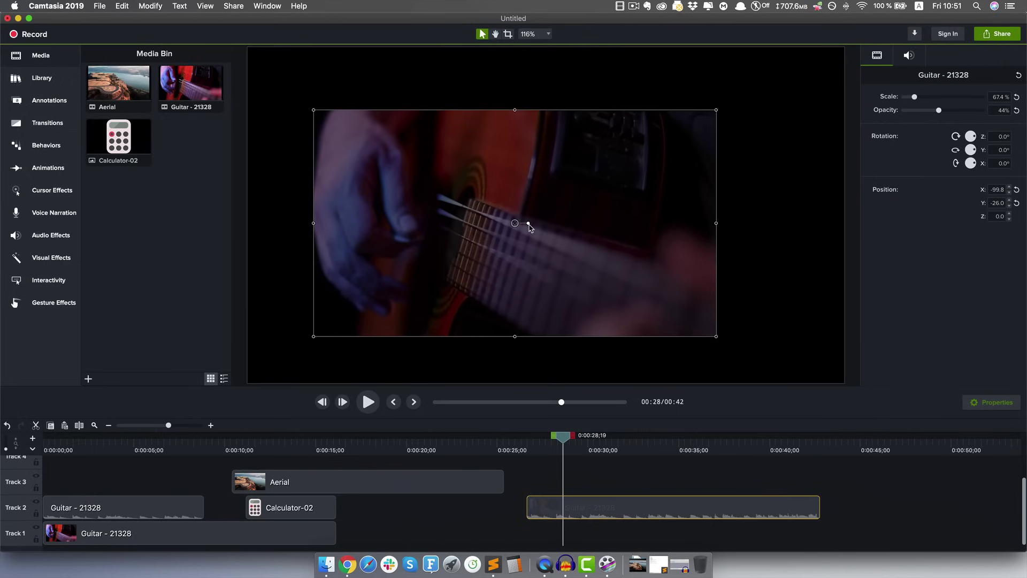
{"action": "left_click_drag", "start_coordinate": [530, 228], "coordinate": [535, 252]}
{"action": "left_click_drag", "start_coordinate": [650, 261], "coordinate": [611, 285]}
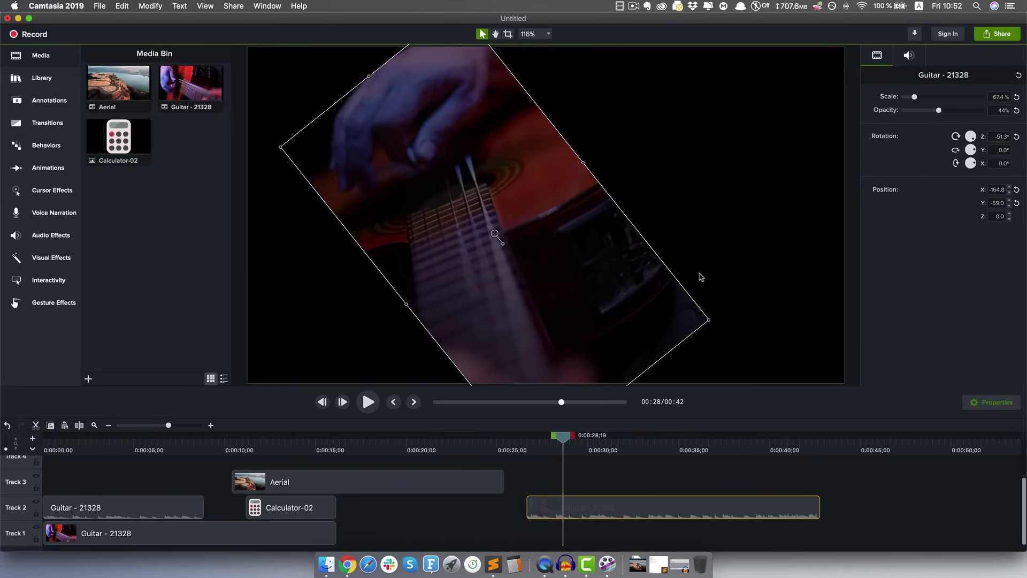
Reset the new guitar clip's rotation, position, opacity and scale to their defaults
{"action": "left_click", "coordinate": [1017, 138]}
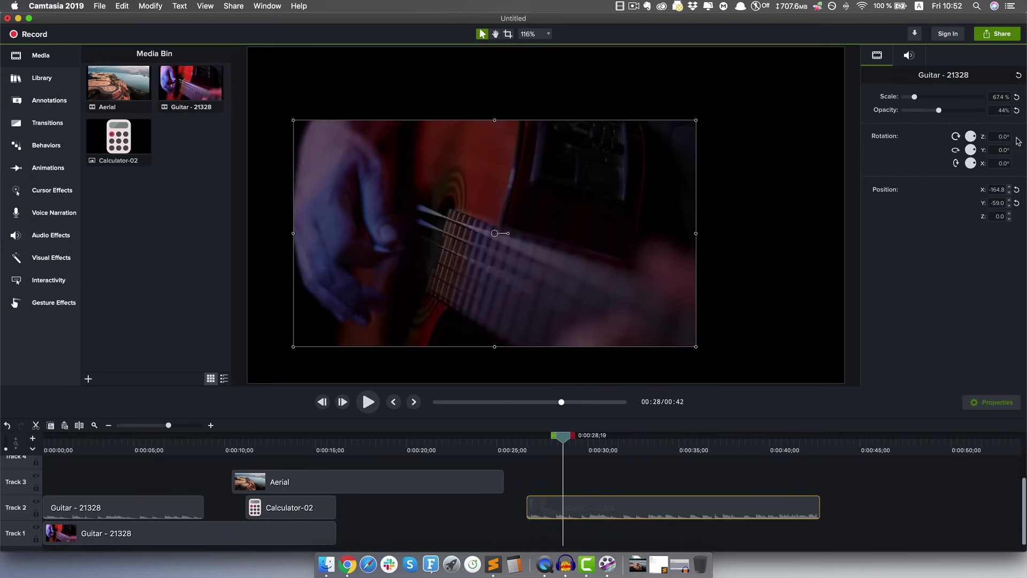
{"action": "left_click", "coordinate": [1016, 190]}
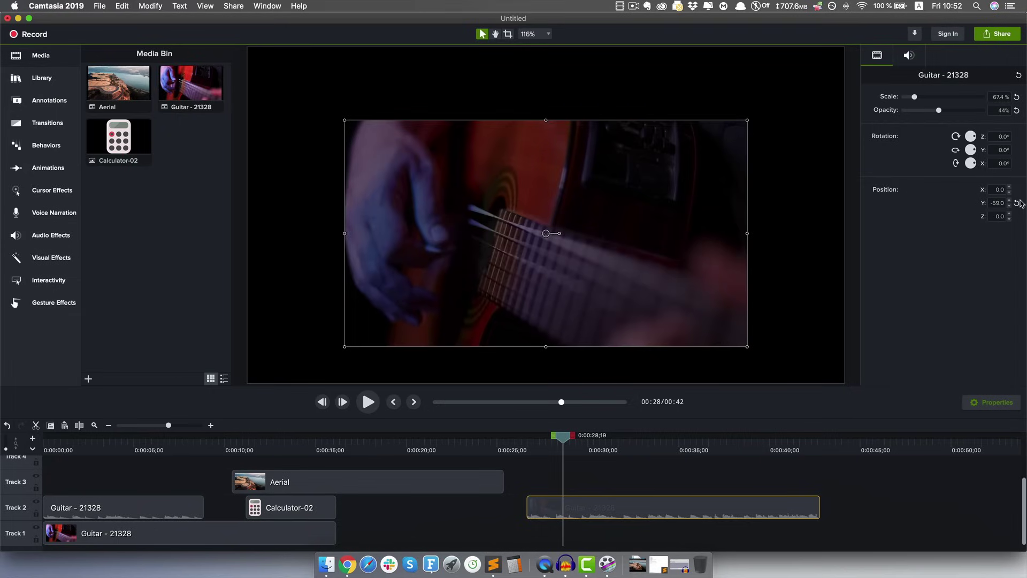
{"action": "left_click", "coordinate": [1017, 204]}
{"action": "left_click", "coordinate": [1016, 111]}
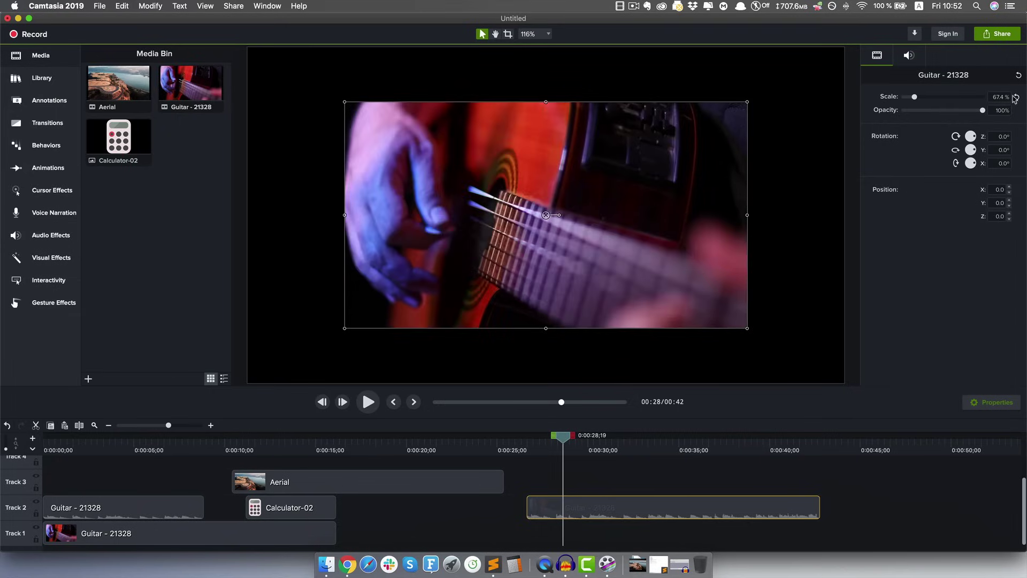
{"action": "left_click", "coordinate": [1017, 97]}
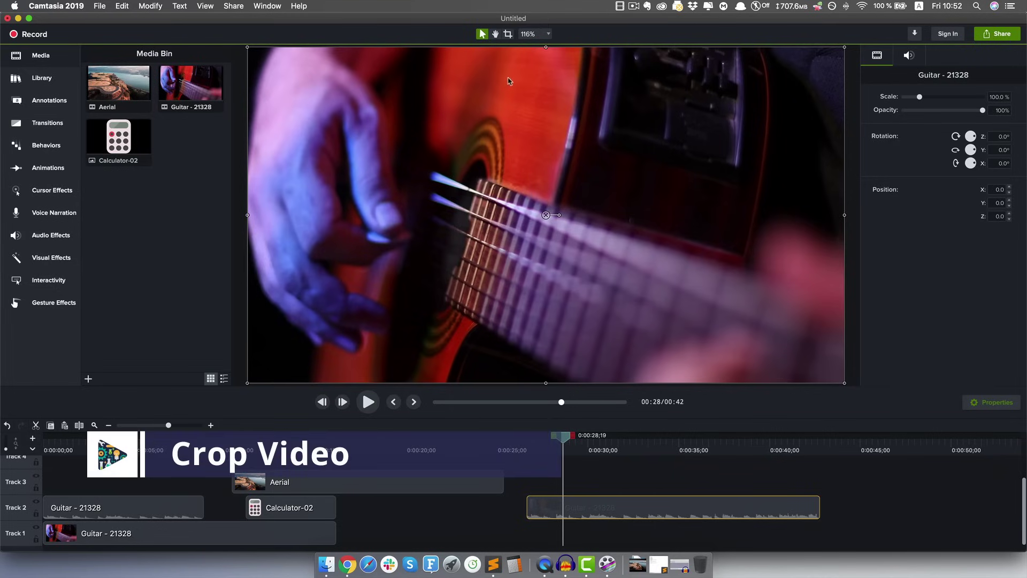
Crop the new guitar clip to its lower-right part and place the aerial clip beneath it on Track 1 from about 0:00:20
{"action": "left_click", "coordinate": [508, 34]}
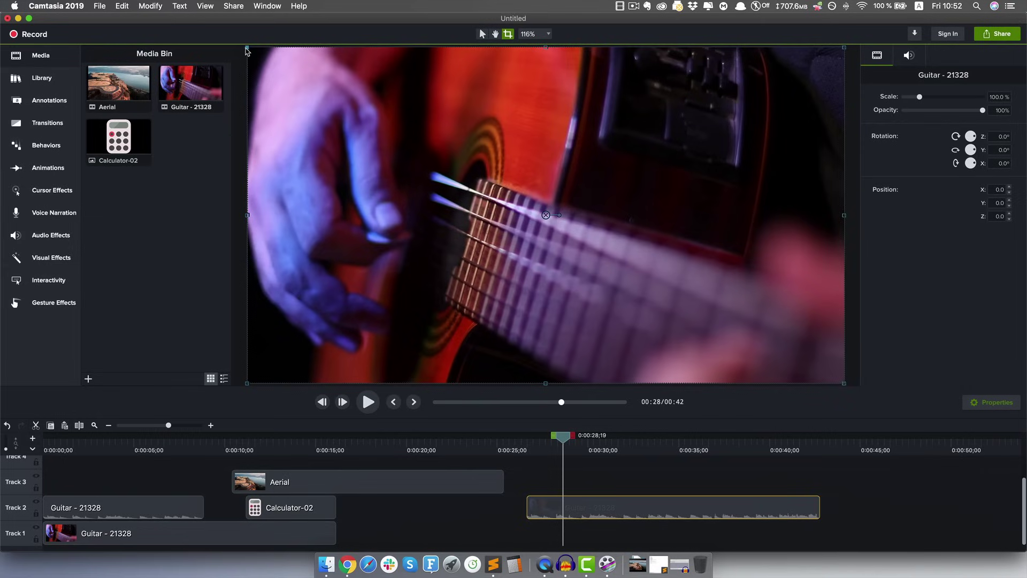
{"action": "left_click_drag", "start_coordinate": [247, 49], "coordinate": [519, 205]}
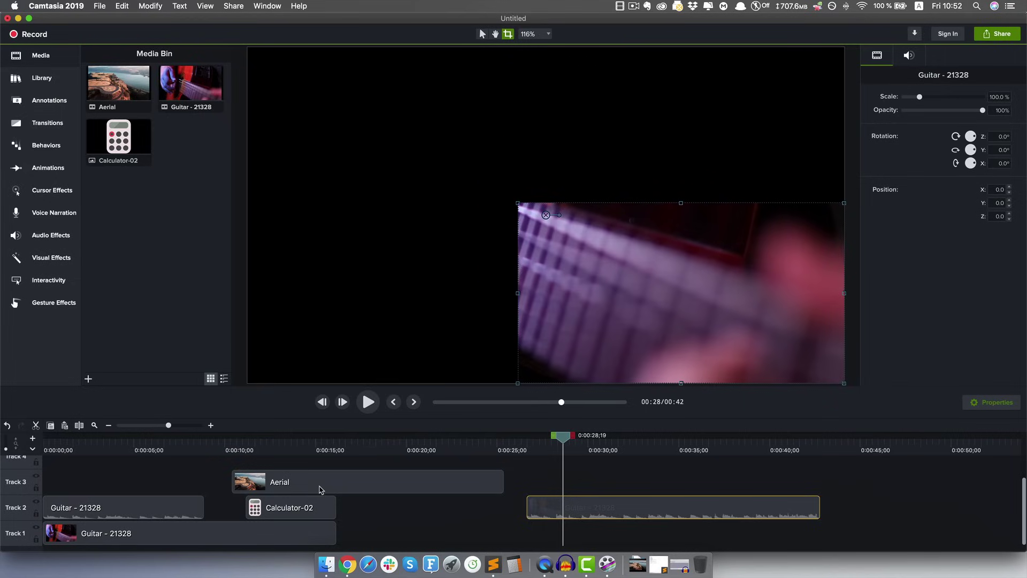
{"action": "left_click_drag", "start_coordinate": [308, 485], "coordinate": [586, 548]}
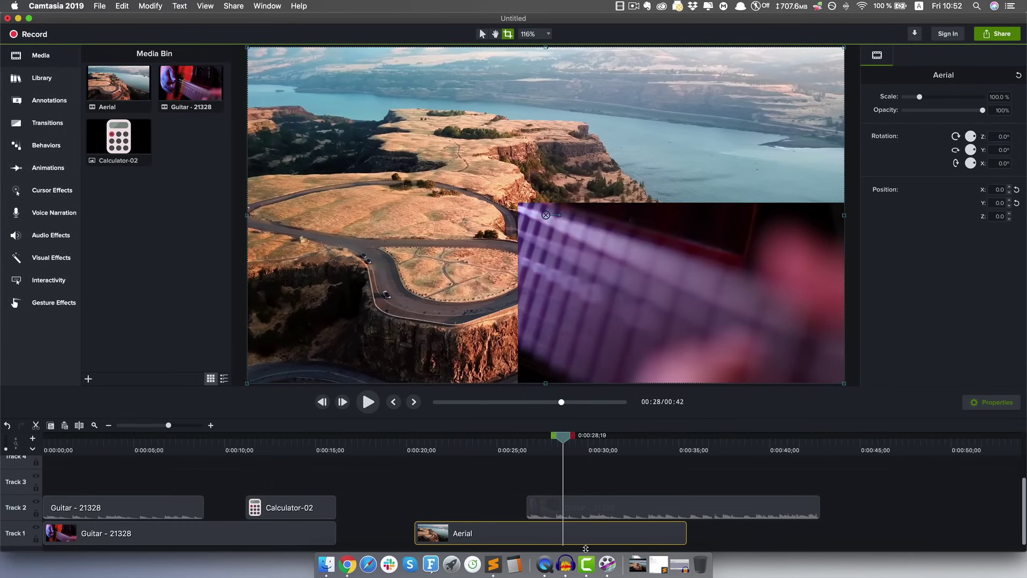
Crop the guitar clip further from its upper-left corner and move it to the canvas's upper-right area, at about X -122, Y 549
{"action": "left_click", "coordinate": [557, 322]}
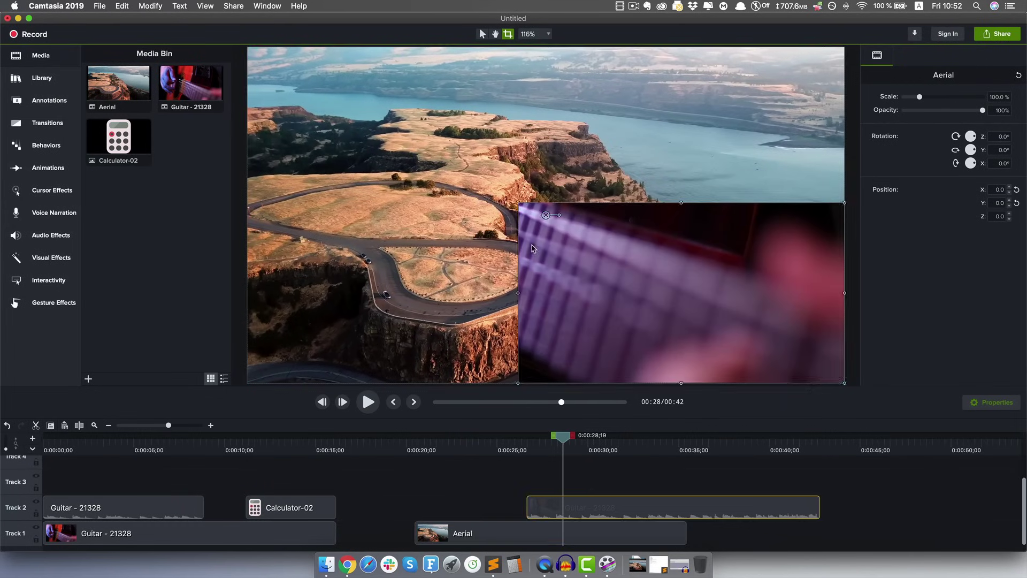
{"action": "left_click_drag", "start_coordinate": [518, 203], "coordinate": [566, 234]}
{"action": "left_click_drag", "start_coordinate": [665, 269], "coordinate": [625, 102]}
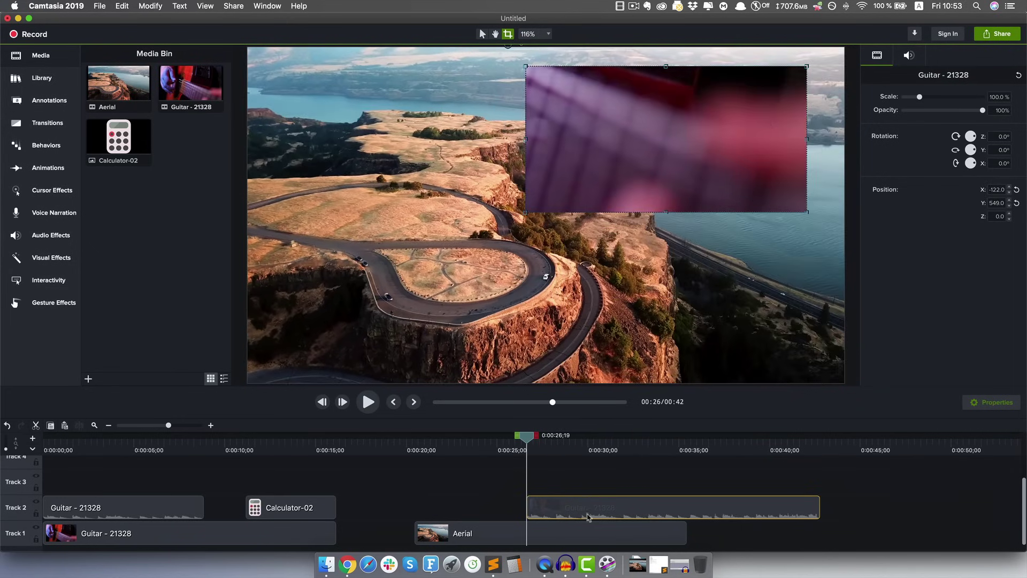
Add two audio points near the start of the cropped guitar clip, with the first pulled down low, and play that part
{"action": "left_click", "coordinate": [909, 54]}
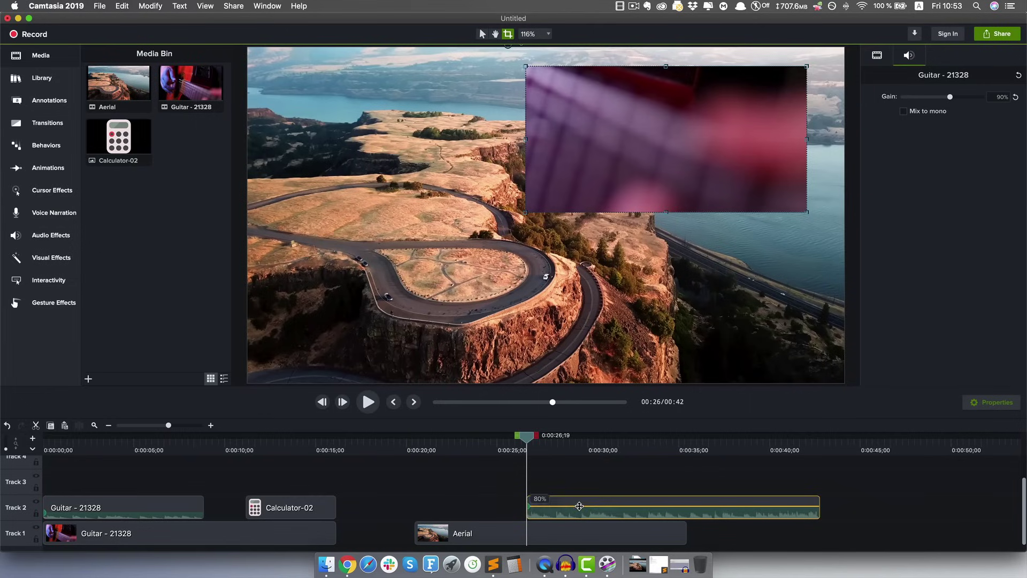
{"action": "mouse_move", "coordinate": [582, 503]}
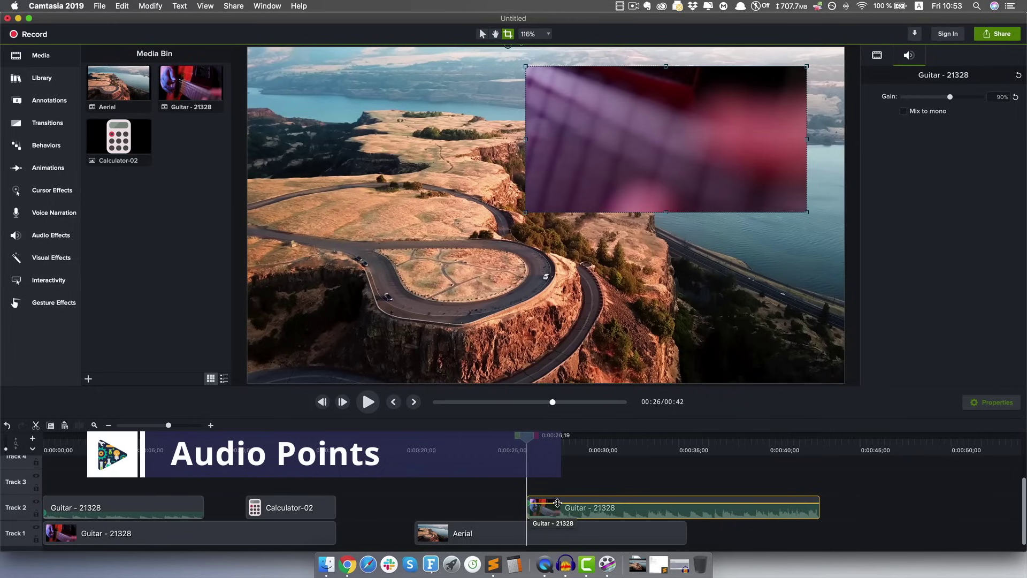
{"action": "double_click", "coordinate": [548, 503]}
{"action": "double_click", "coordinate": [569, 503]}
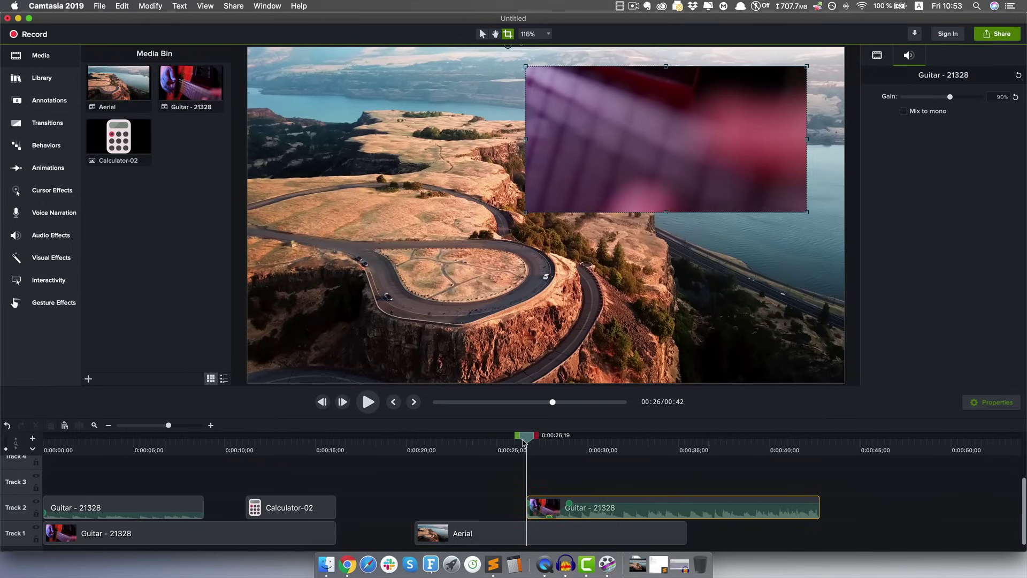
{"action": "key", "text": "space"}
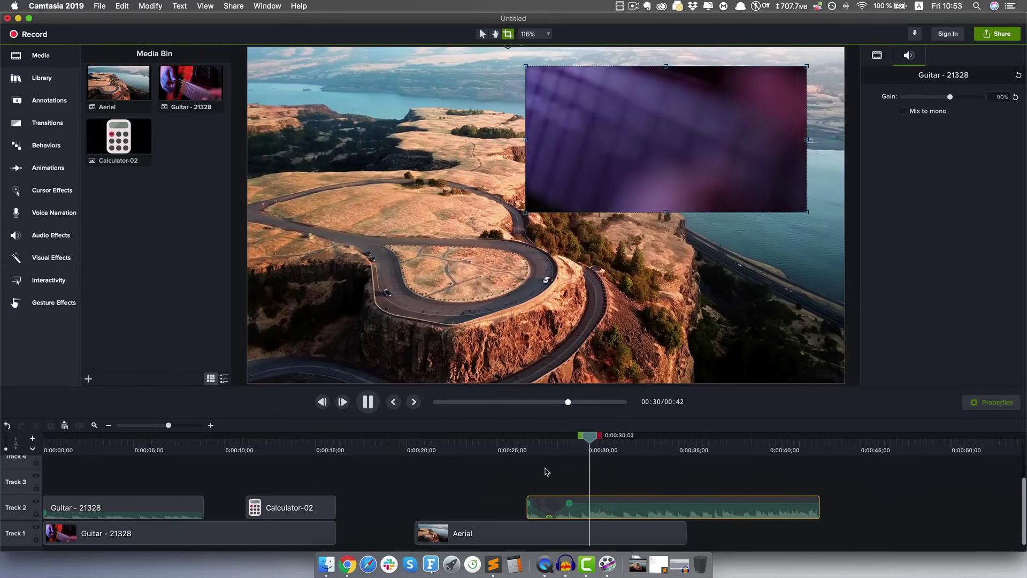
{"action": "key", "text": "space"}
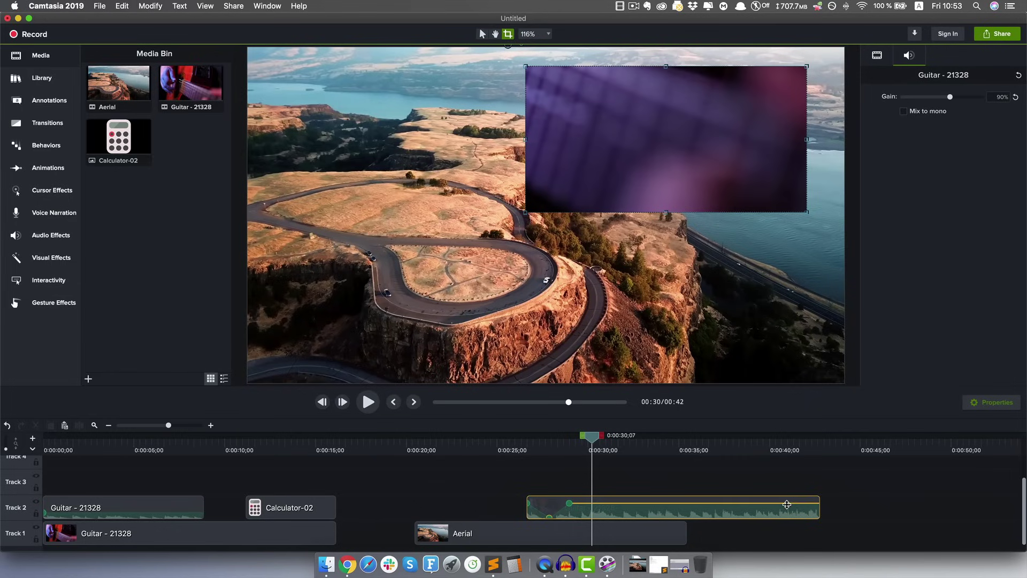
Add audio points near the end of the cropped guitar clip to fade its sound out, and play from about 0:00:39
{"action": "left_click", "coordinate": [806, 509]}
{"action": "left_click", "coordinate": [807, 510]}
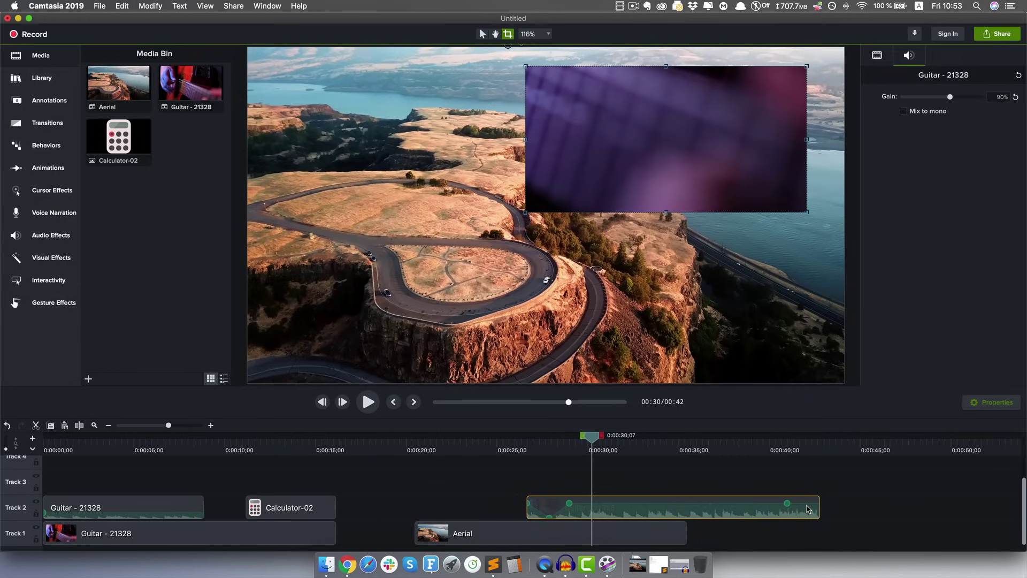
{"action": "left_click", "coordinate": [814, 503]}
{"action": "left_click_drag", "start_coordinate": [814, 503], "coordinate": [783, 505]}
{"action": "left_click", "coordinate": [762, 451]}
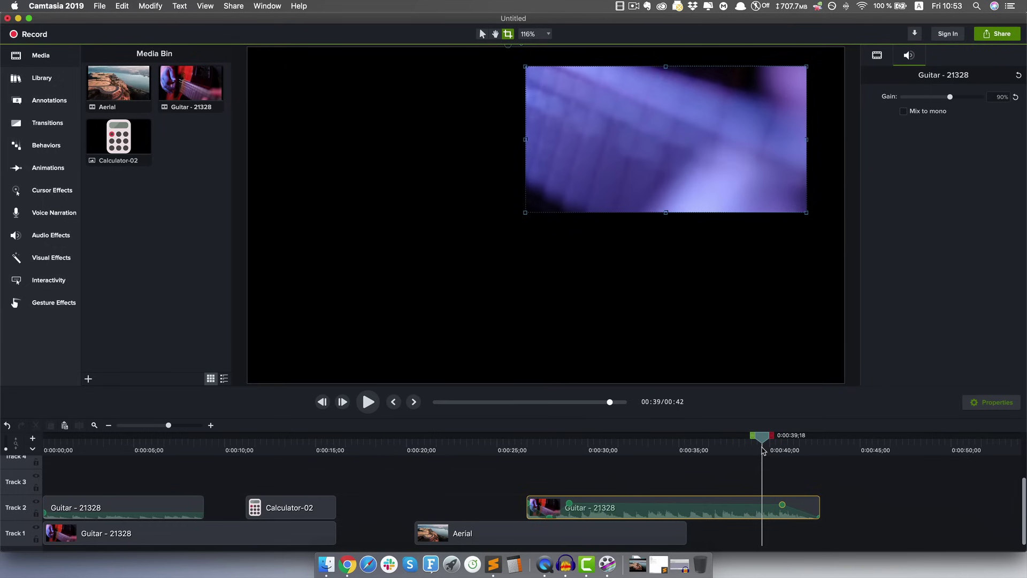
{"action": "key", "text": "space"}
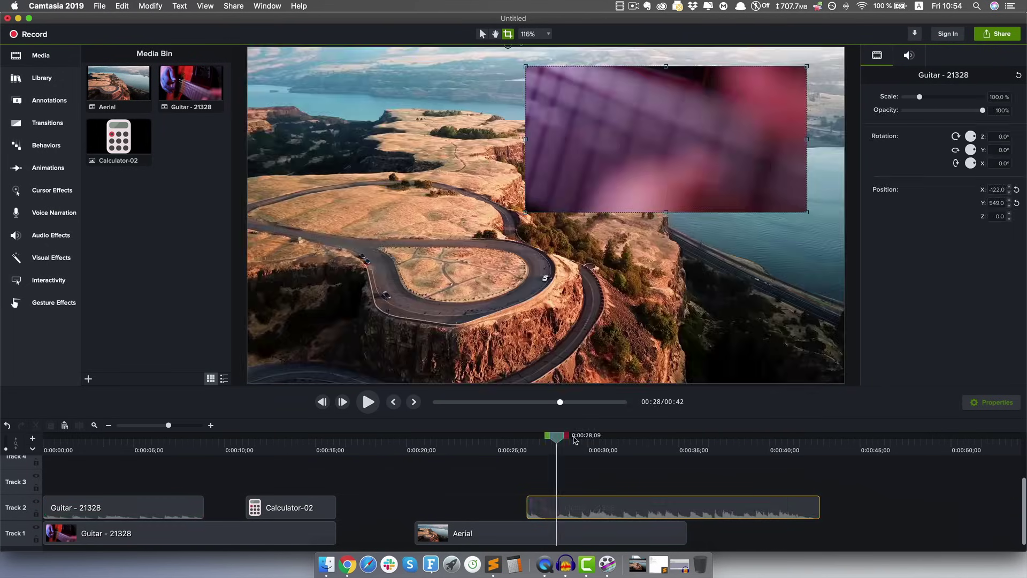
Add Clip Speed to the guitar clip on Track 1 and shorten it from its start until it plays at 2x
{"action": "left_click_drag", "start_coordinate": [227, 450], "coordinate": [156, 449]}
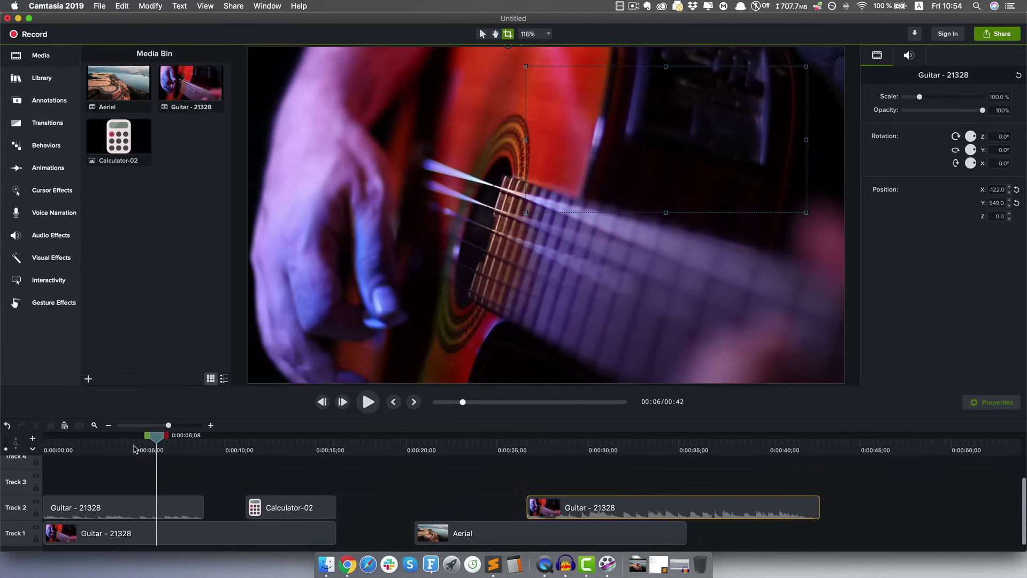
{"action": "left_click", "coordinate": [188, 539]}
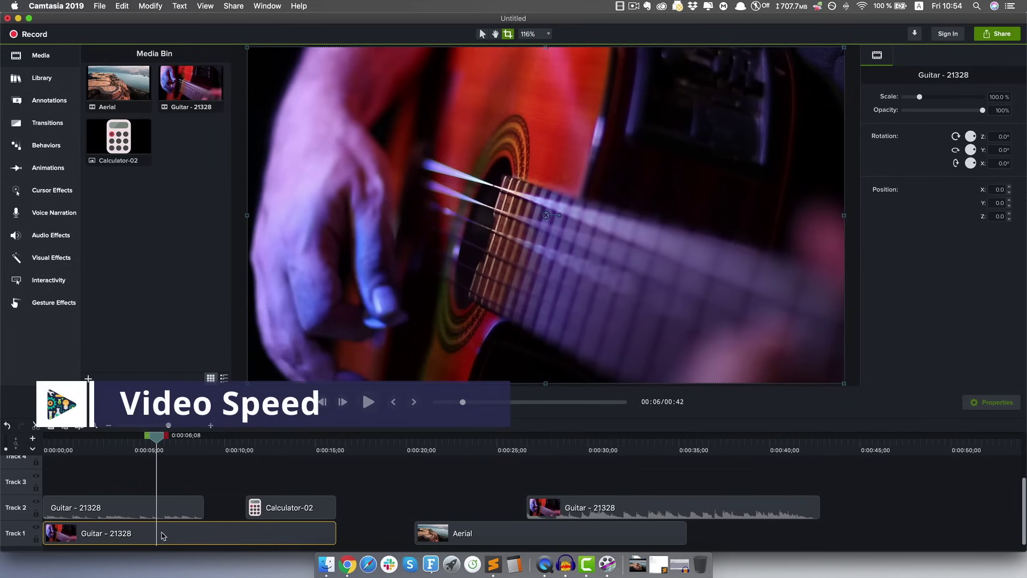
{"action": "right_click", "coordinate": [161, 535]}
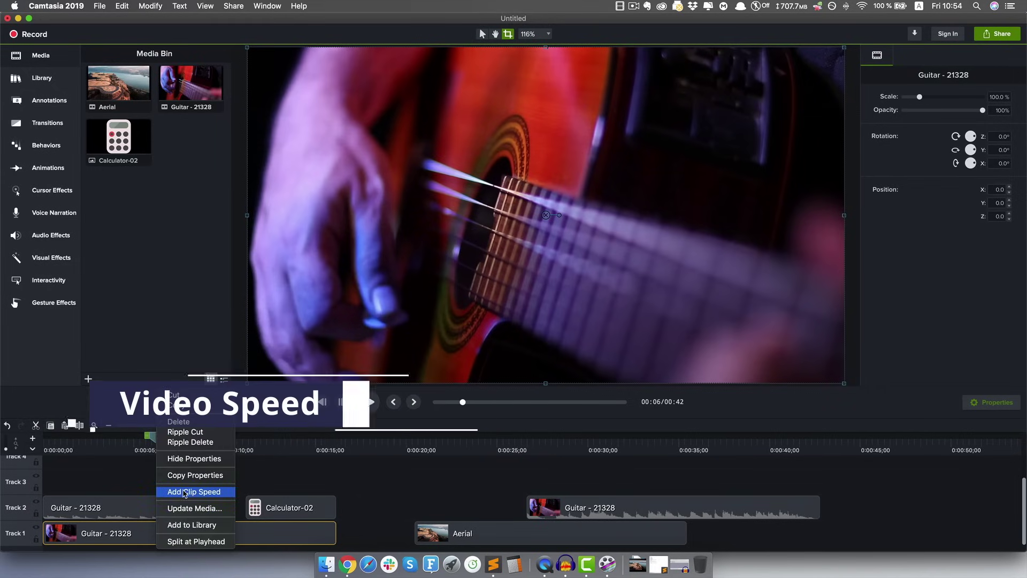
{"action": "left_click", "coordinate": [193, 491]}
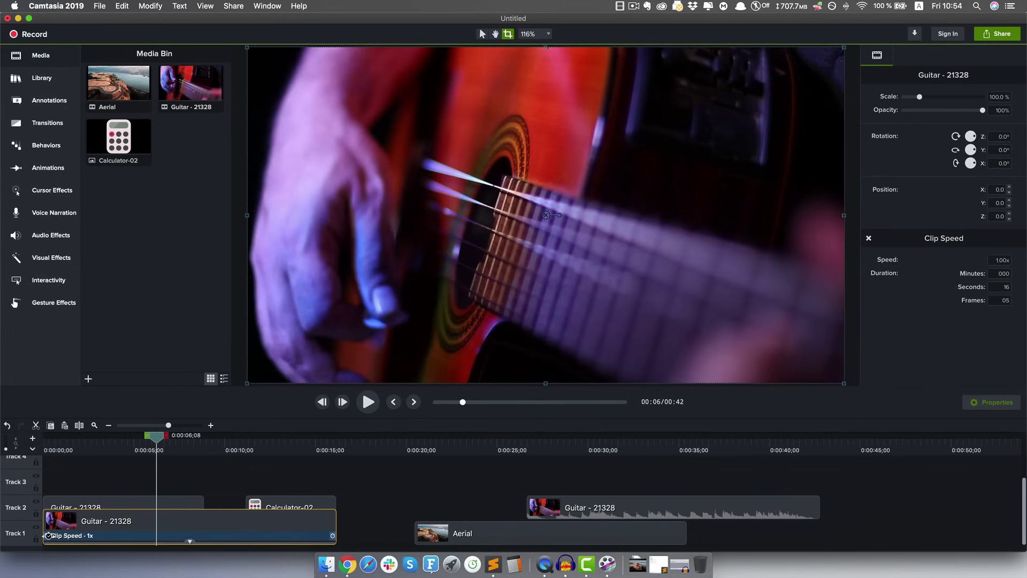
{"action": "left_click", "coordinate": [47, 535]}
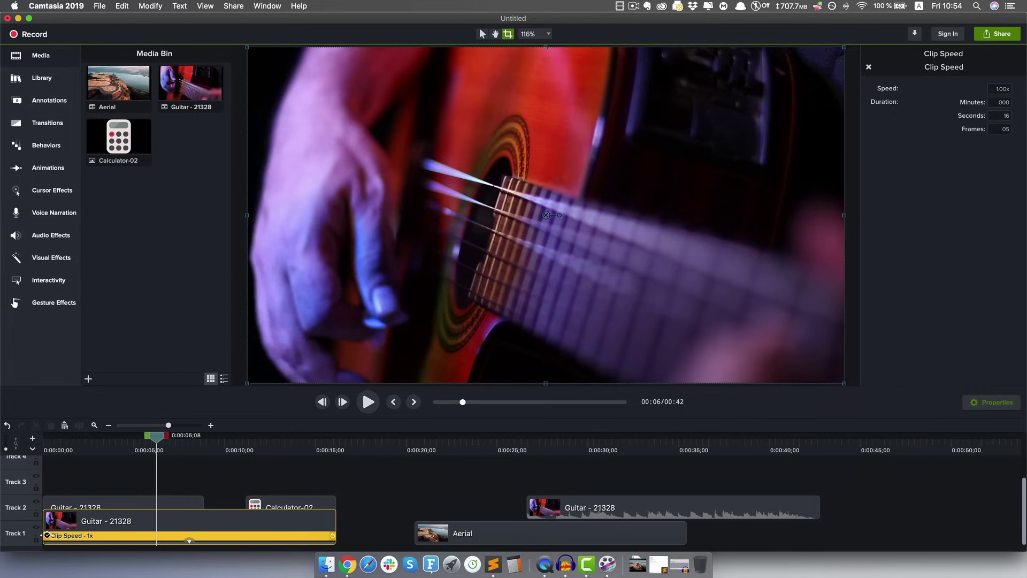
{"action": "left_click_drag", "start_coordinate": [78, 535], "coordinate": [193, 539]}
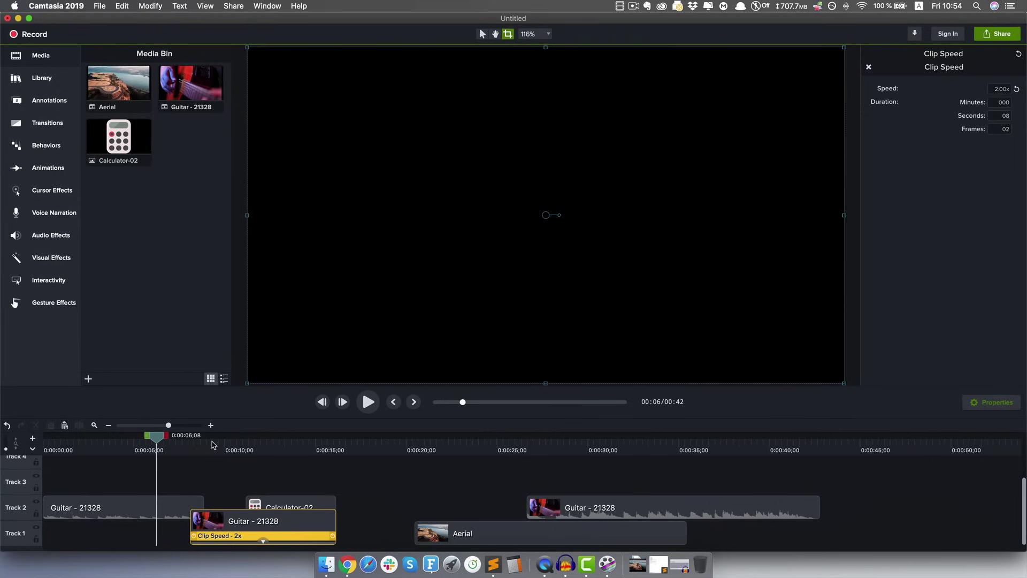
Play the sped-up guitar clip on Track 1 from about 0:00:08
{"action": "left_click", "coordinate": [194, 447]}
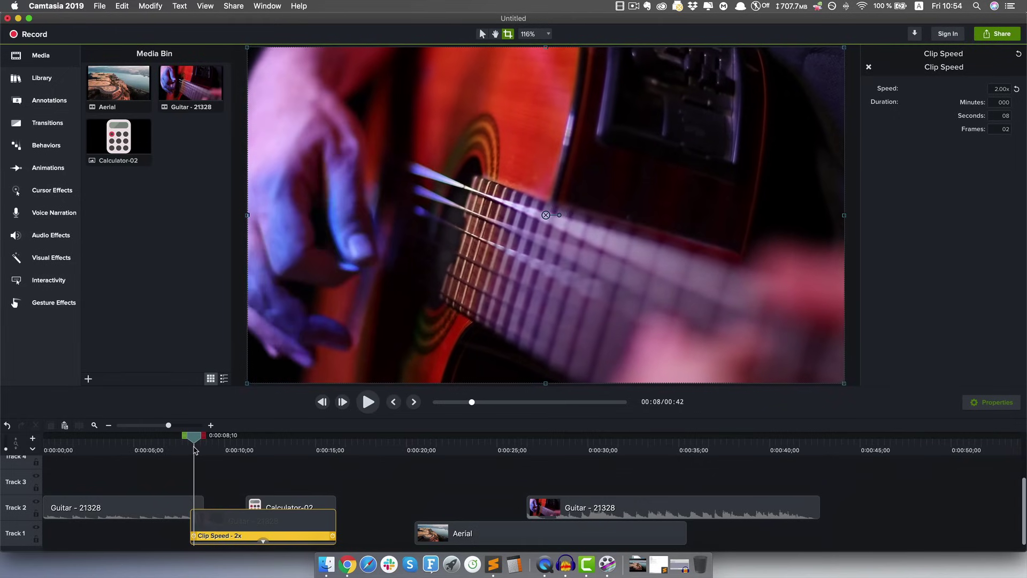
{"action": "key", "text": "space"}
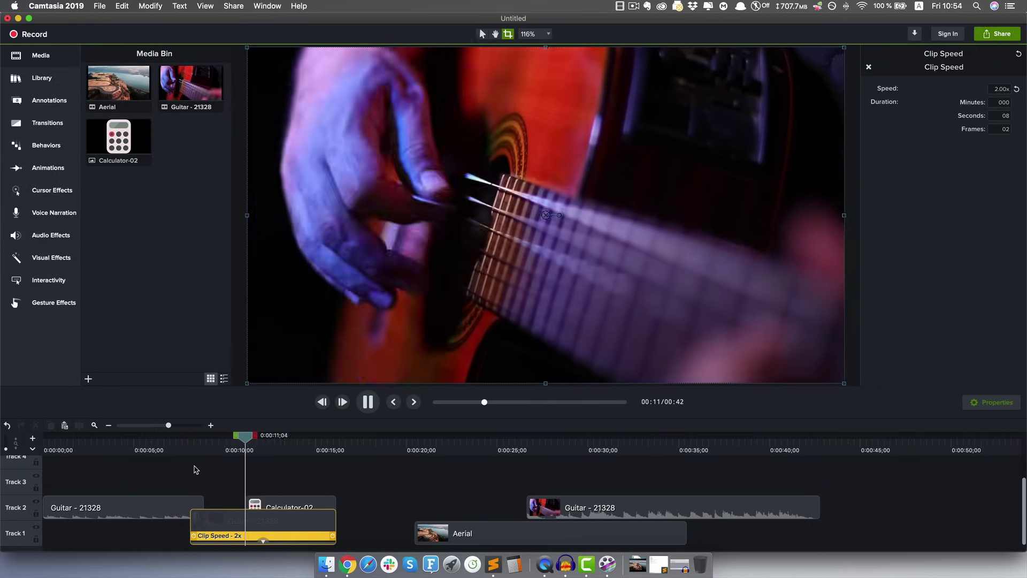
{"action": "key", "text": "space"}
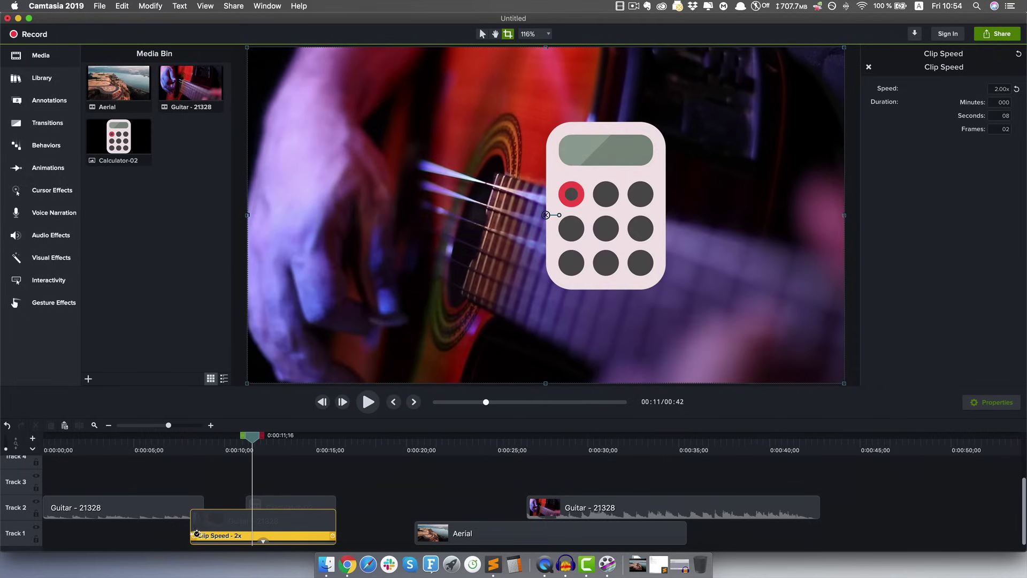
Move the Track 1 guitar clip against the Aerial clip and stretch it from its start to the timeline's beginning, slowing it to 0.81x
{"action": "left_click_drag", "start_coordinate": [195, 537], "coordinate": [46, 536]}
{"action": "left_click_drag", "start_coordinate": [301, 524], "coordinate": [364, 525]}
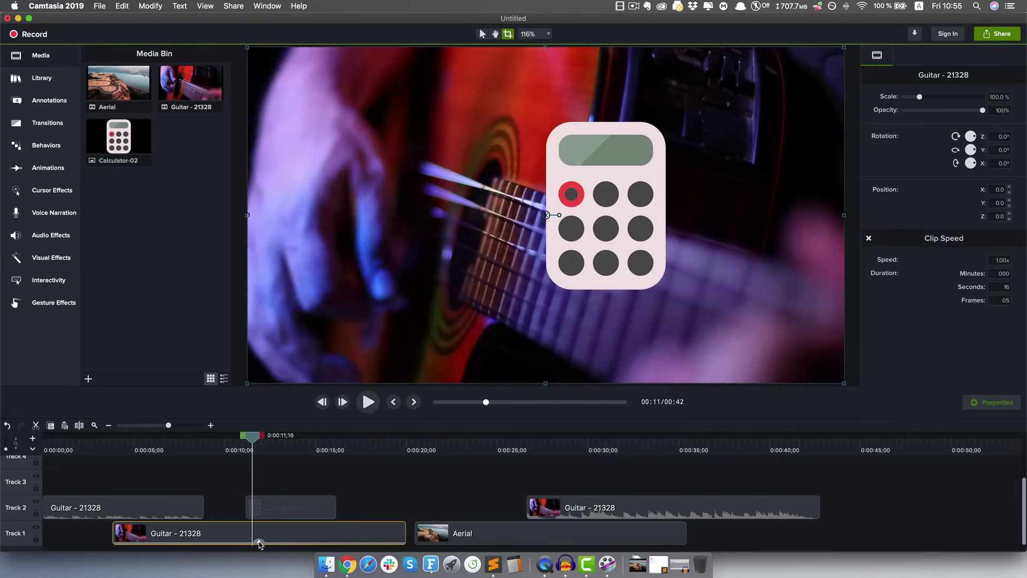
{"action": "left_click_drag", "start_coordinate": [115, 535], "coordinate": [44, 538]}
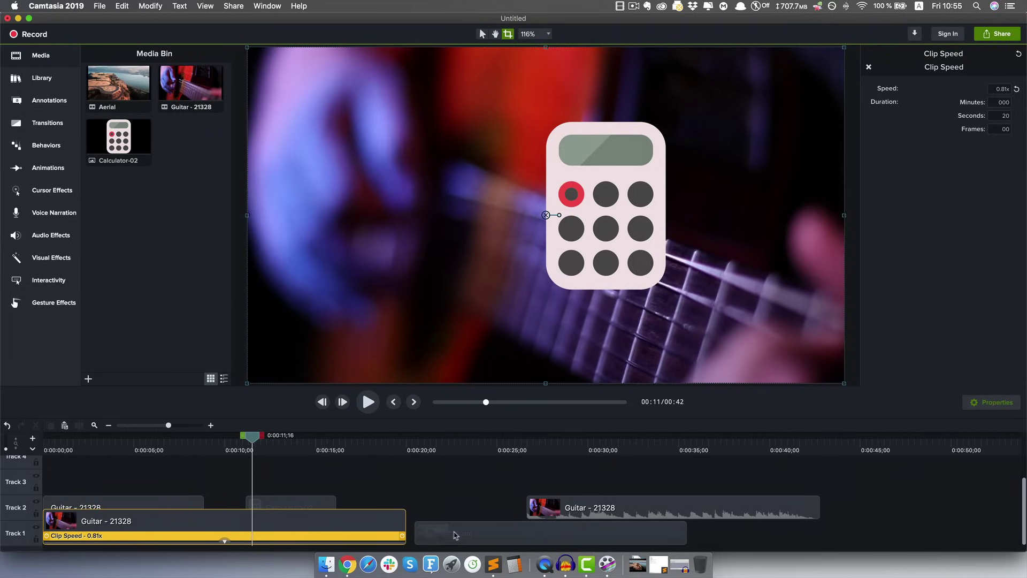
Move the Aerial clip to about 0:00:28, then shift the Track 1 guitar clip and stretch it back to the timeline's beginning at 0.66x
{"action": "left_click_drag", "start_coordinate": [433, 534], "coordinate": [574, 533]}
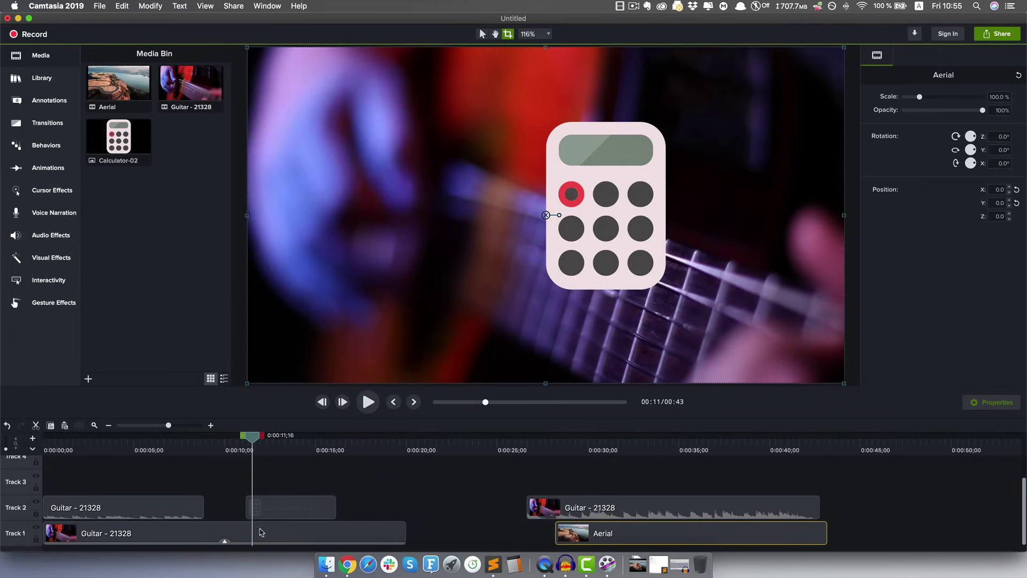
{"action": "left_click_drag", "start_coordinate": [225, 543], "coordinate": [304, 543]}
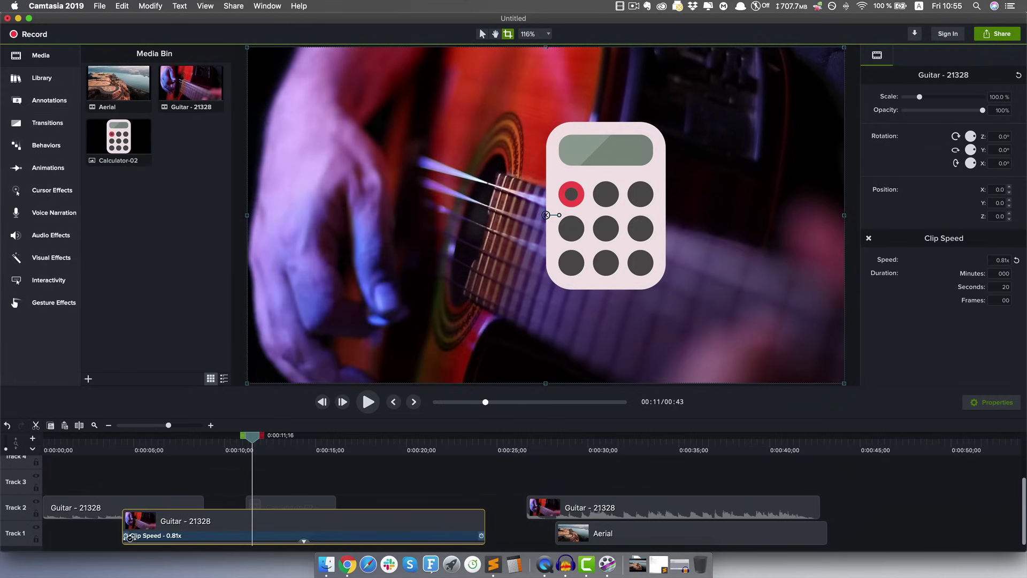
{"action": "left_click_drag", "start_coordinate": [126, 536], "coordinate": [44, 536]}
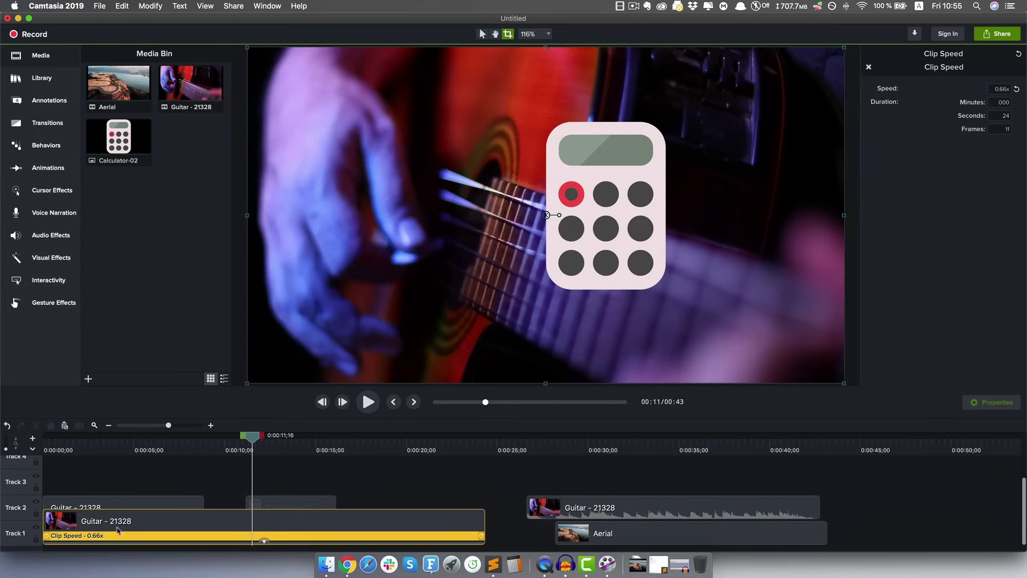
Delete the calculator clip from Track 2 and play the slowed guitar clip
{"action": "left_click", "coordinate": [298, 503]}
{"action": "right_click", "coordinate": [297, 503]}
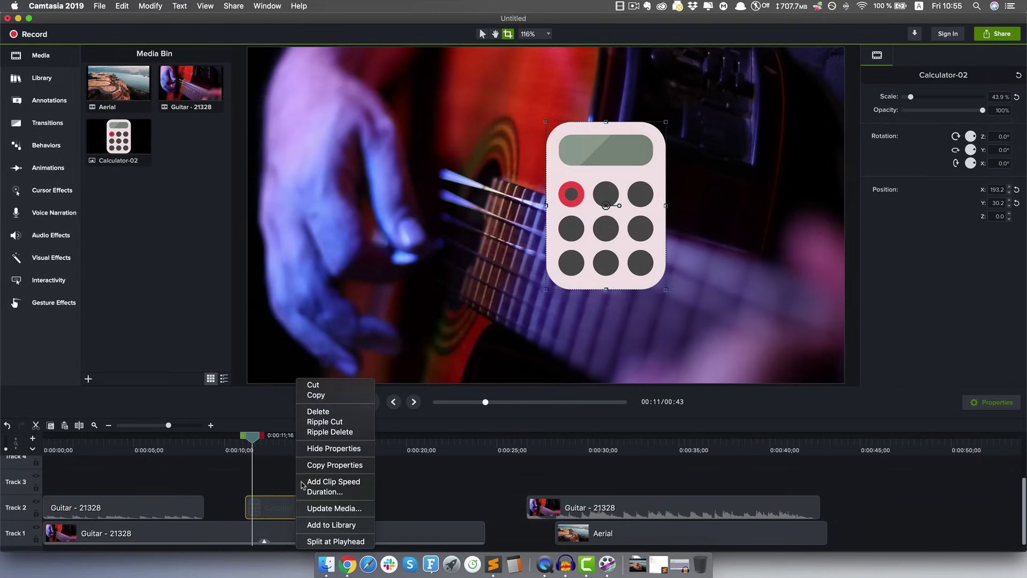
{"action": "left_click", "coordinate": [328, 413]}
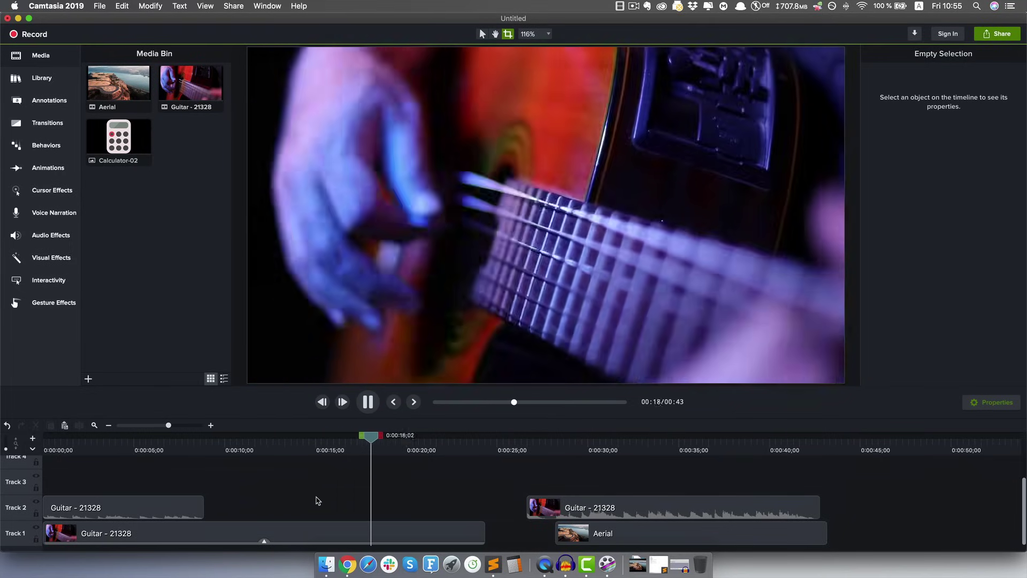
{"action": "key", "text": "space"}
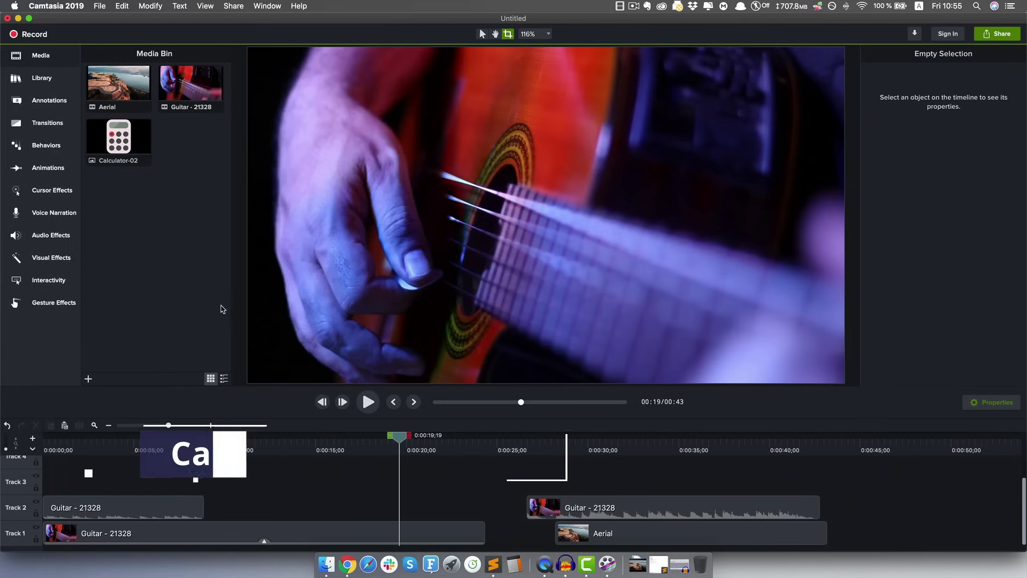
Look through the library folders and the annotation, transition, behavior, animation, cursor effect and voice narration tools
{"action": "left_click", "coordinate": [37, 77]}
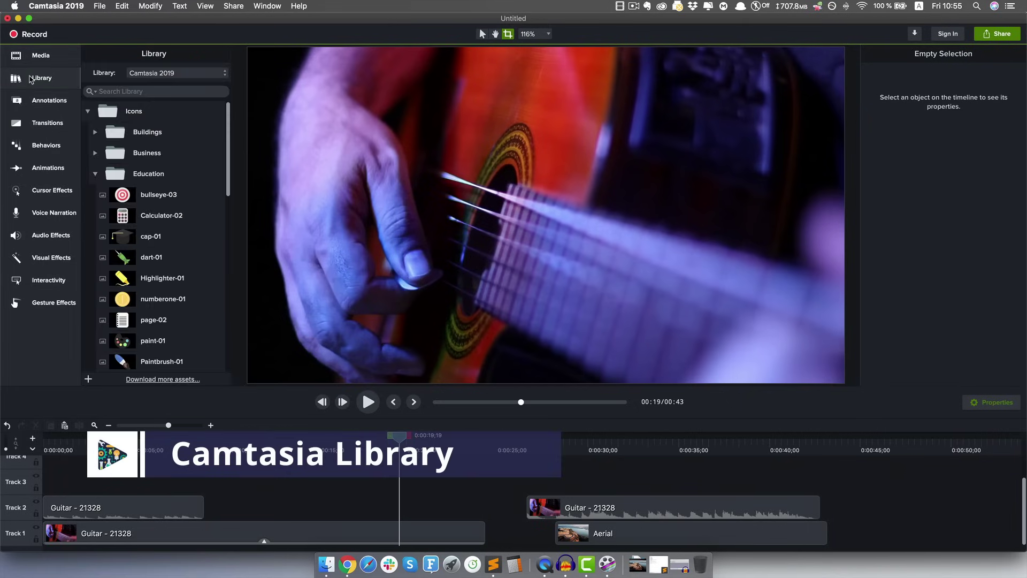
{"action": "left_click", "coordinate": [87, 112]}
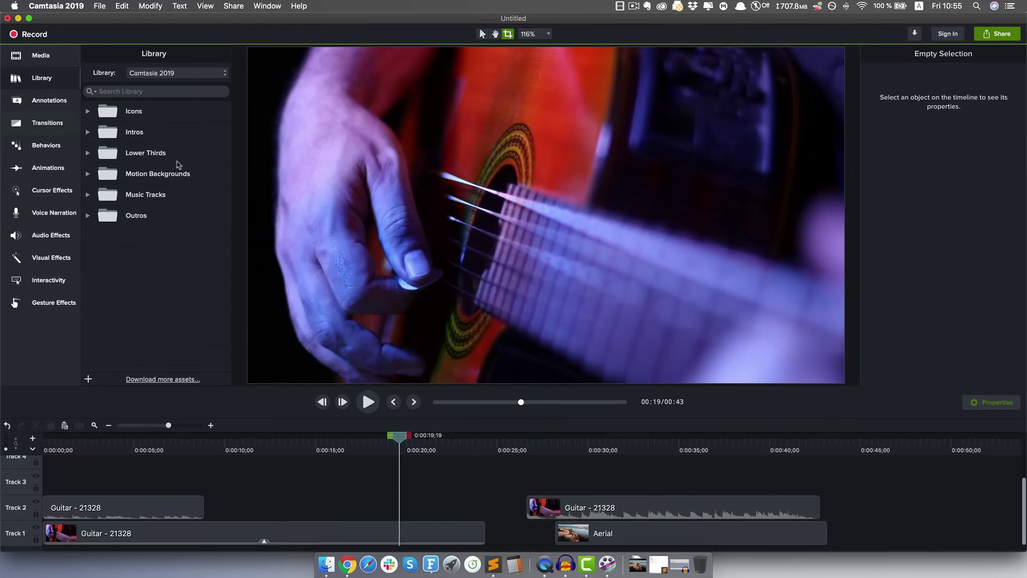
{"action": "left_click", "coordinate": [47, 100]}
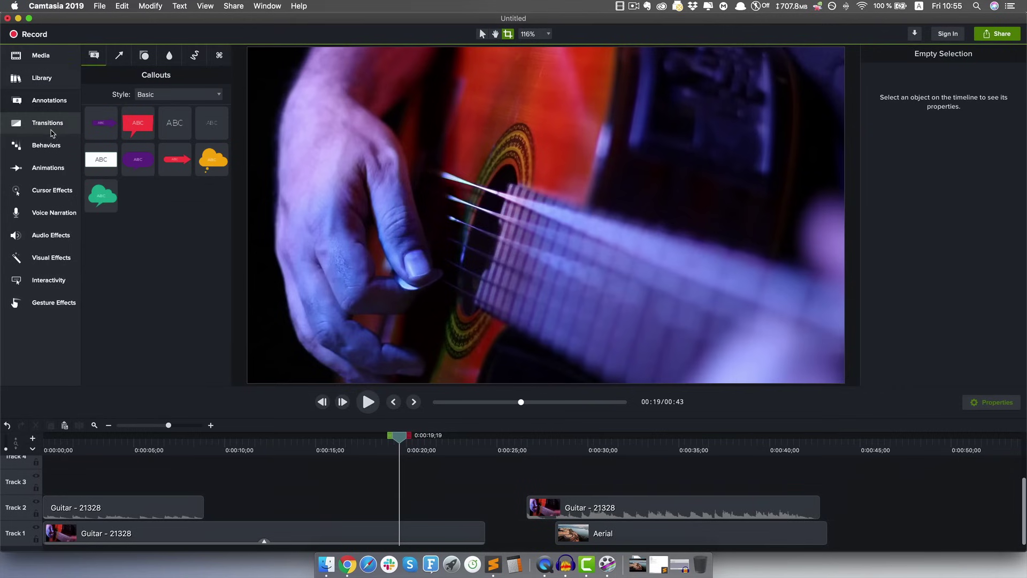
{"action": "left_click", "coordinate": [48, 124]}
{"action": "left_click", "coordinate": [46, 145]}
{"action": "left_click", "coordinate": [48, 167]}
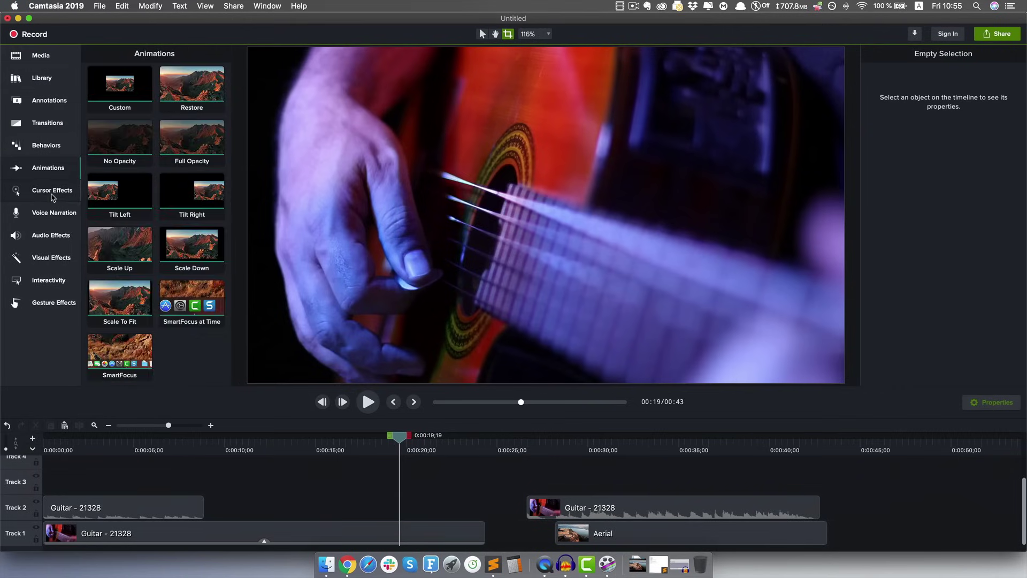
{"action": "left_click", "coordinate": [51, 190]}
{"action": "left_click", "coordinate": [51, 214]}
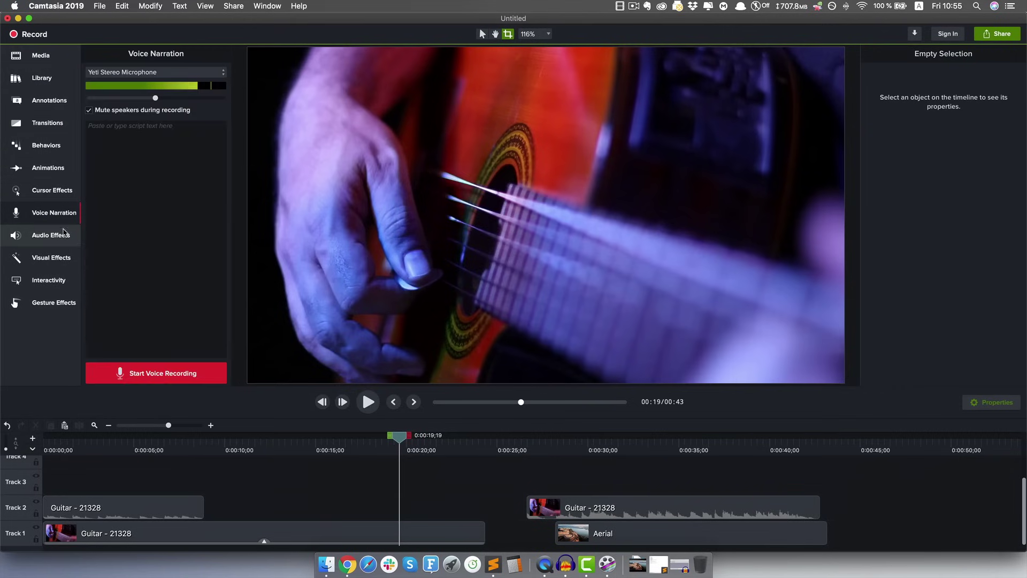
{"action": "left_click", "coordinate": [42, 78]}
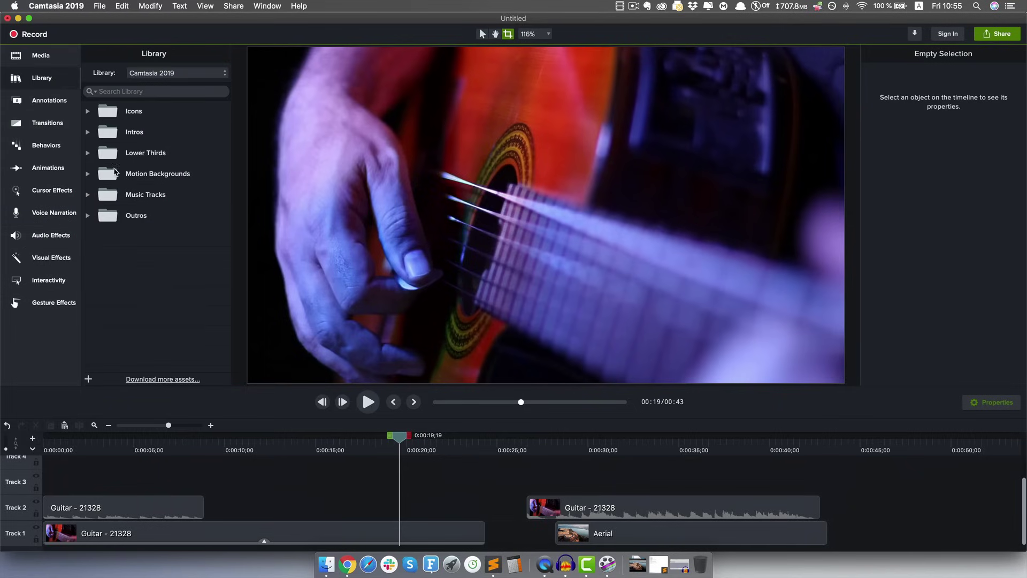
Add the firefly track from the library's Music Tracks to Track 2 at about 0:00:13
{"action": "left_click", "coordinate": [87, 195]}
{"action": "scroll", "coordinate": [149, 255], "scroll_direction": "down", "scroll_amount": 5}
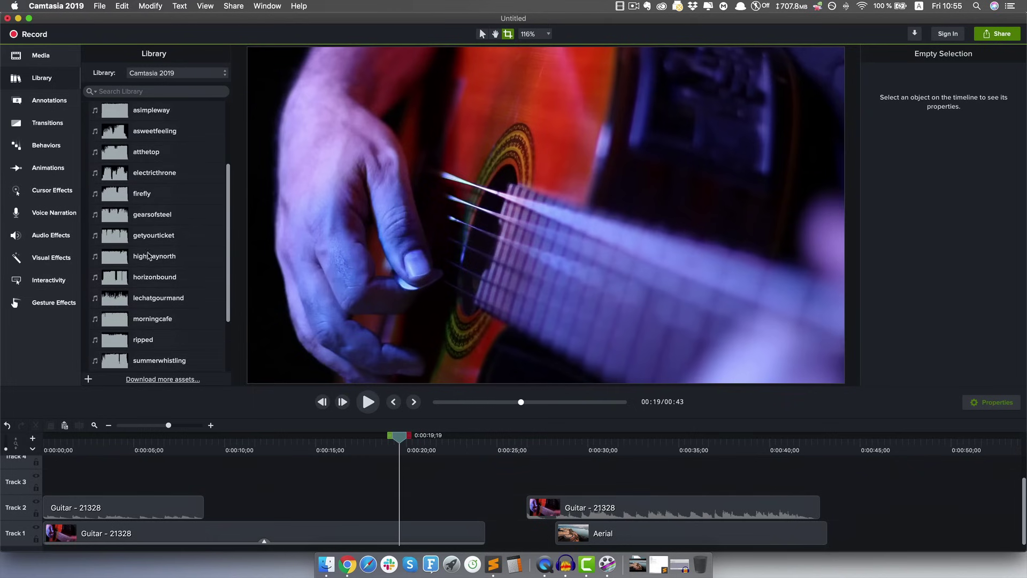
{"action": "left_click_drag", "start_coordinate": [142, 199], "coordinate": [280, 510]}
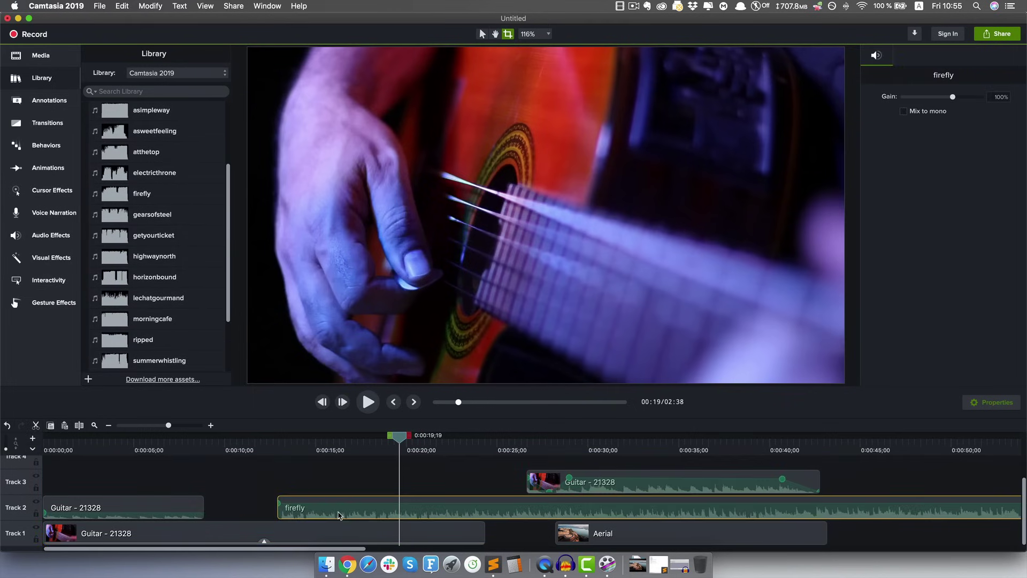
Delete the firefly music clip from Track 2 and collapse the Music Tracks folder
{"action": "right_click", "coordinate": [338, 515]}
{"action": "left_click", "coordinate": [377, 383]}
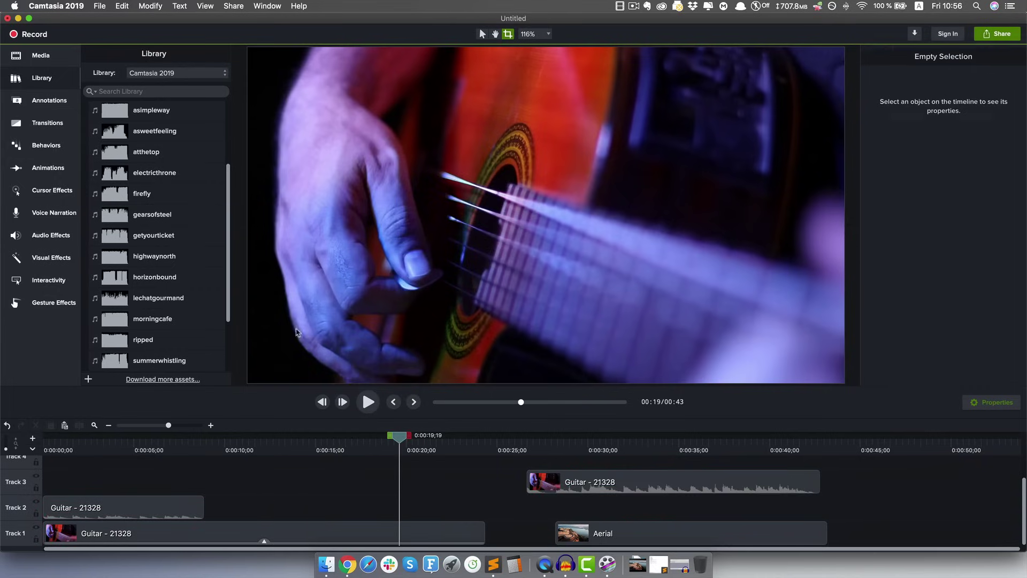
{"action": "scroll", "coordinate": [124, 130], "scroll_direction": "up", "scroll_amount": 4}
{"action": "left_click", "coordinate": [88, 195]}
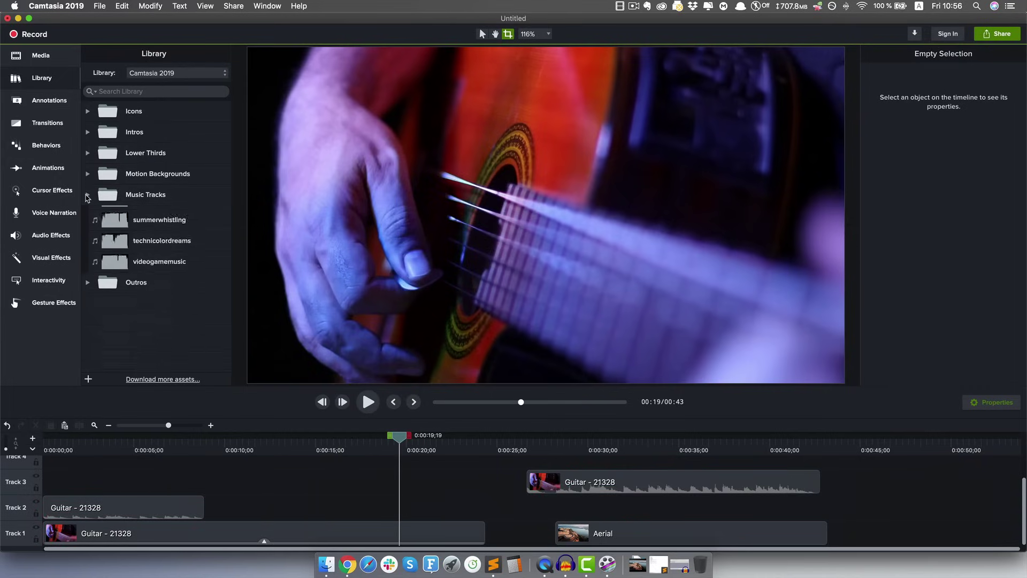
Add the basicthird-01 lower third to Track 2 at about 0:00:11 and set its title to "Camtasia Tutorial"
{"action": "left_click", "coordinate": [87, 153]}
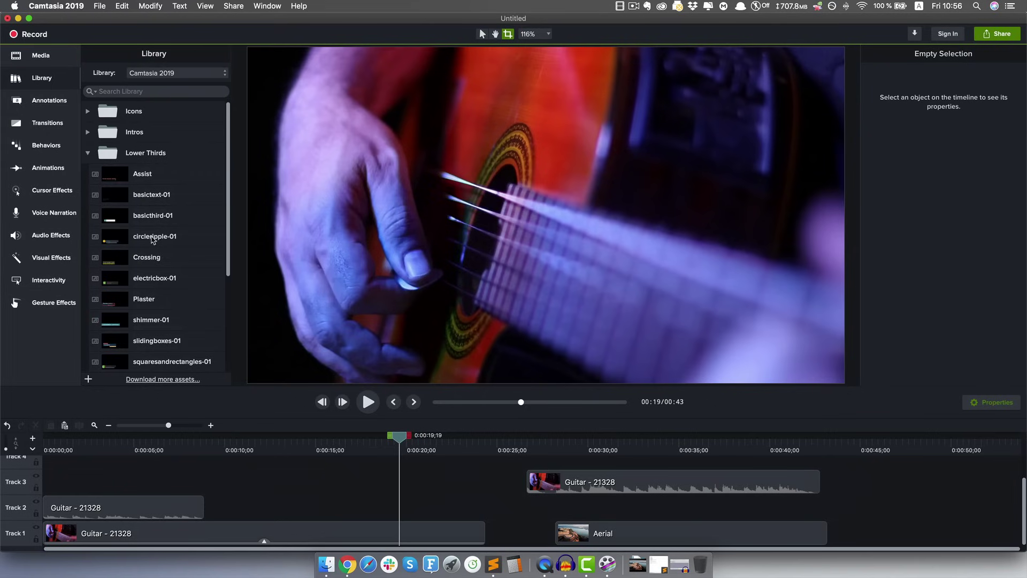
{"action": "left_click", "coordinate": [130, 217]}
{"action": "left_click_drag", "start_coordinate": [145, 218], "coordinate": [256, 511]}
{"action": "left_click_drag", "start_coordinate": [287, 451], "coordinate": [332, 456]}
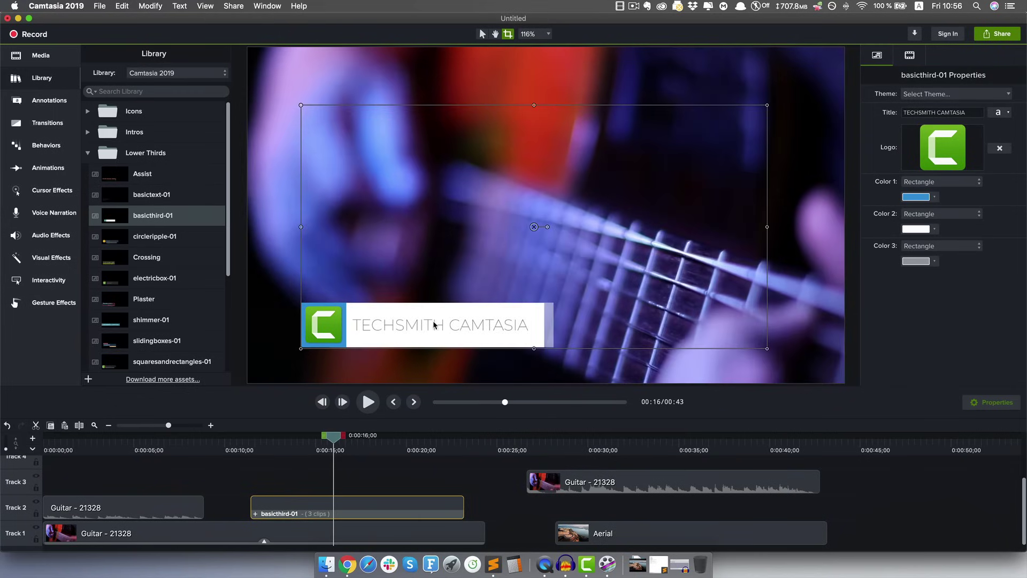
{"action": "left_click", "coordinate": [339, 484]}
{"action": "left_click", "coordinate": [345, 507]}
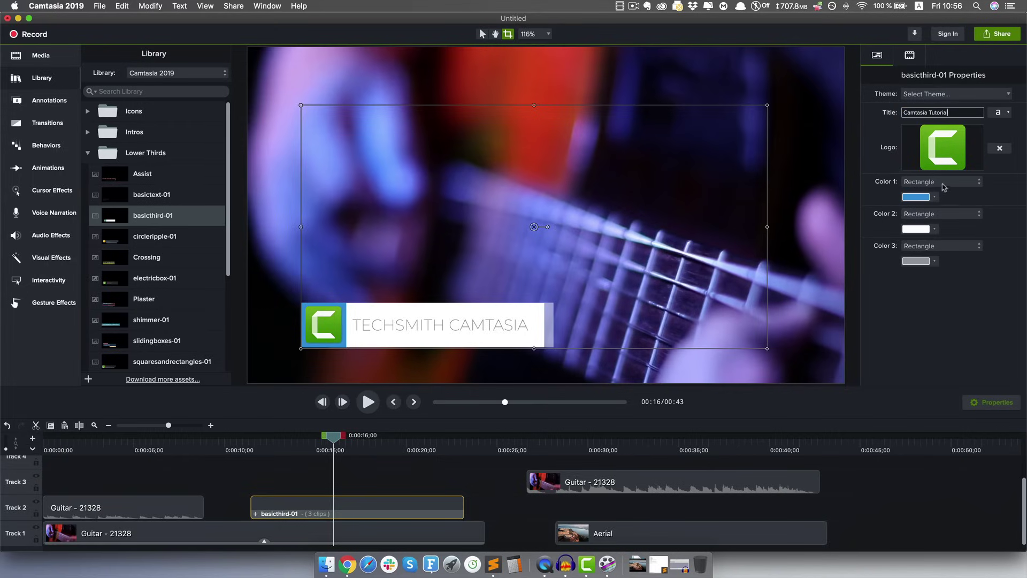
Change the lower third's Color 1 shape to Ellipse and its color to white
{"action": "left_click", "coordinate": [944, 185]}
{"action": "left_click", "coordinate": [934, 201]}
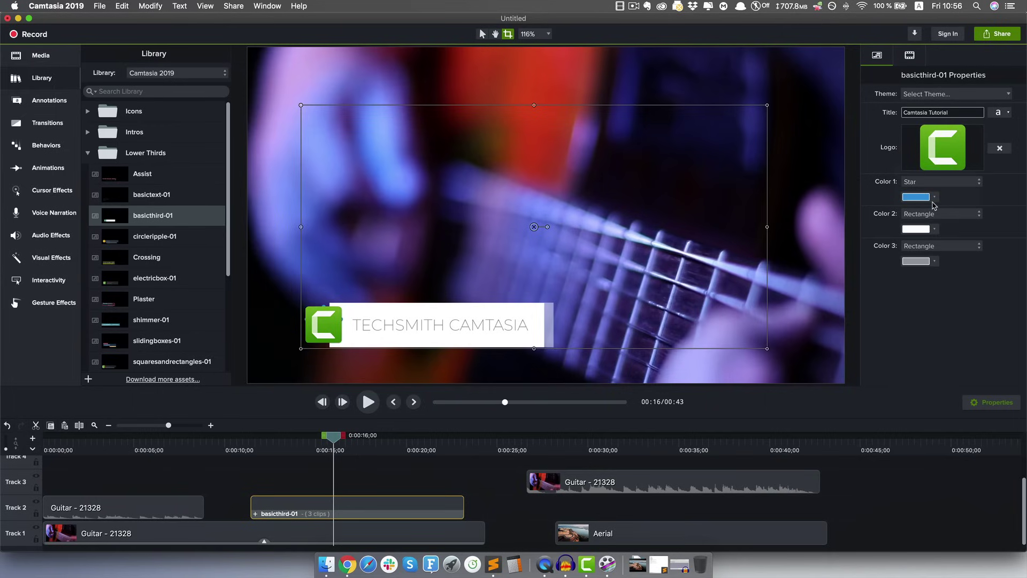
{"action": "left_click", "coordinate": [938, 183]}
{"action": "left_click", "coordinate": [936, 152]}
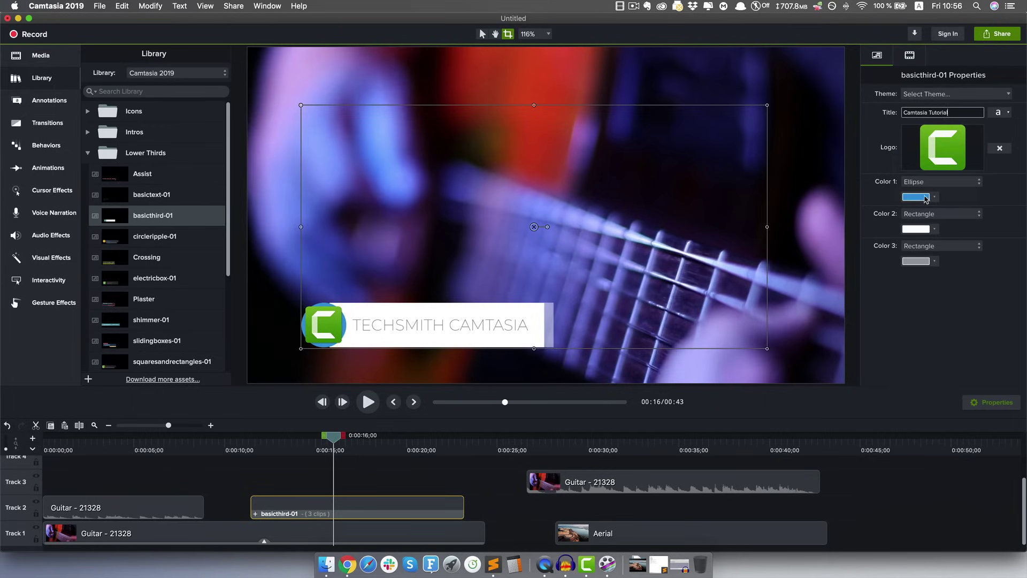
{"action": "left_click", "coordinate": [927, 196]}
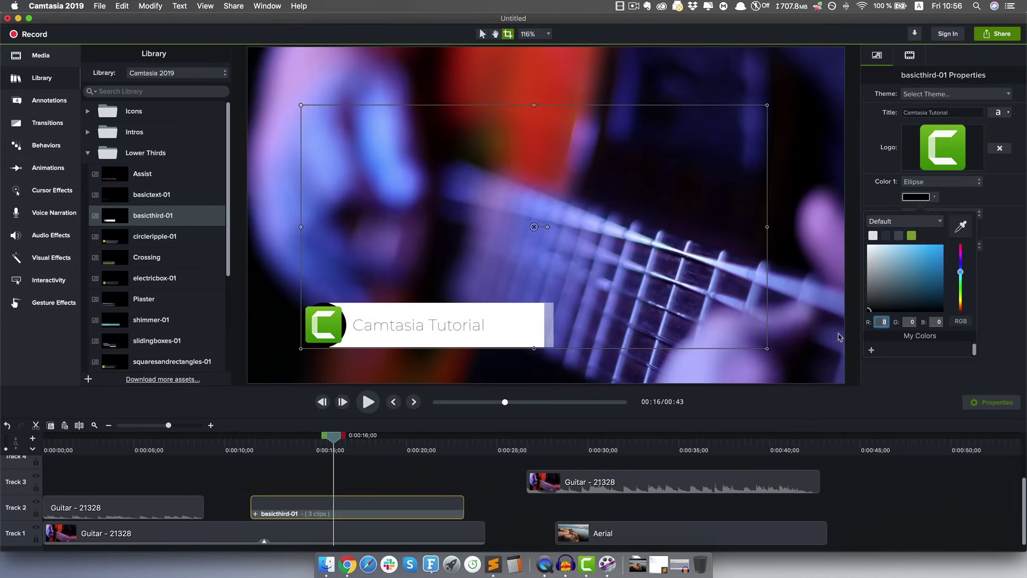
{"action": "left_click", "coordinate": [886, 272]}
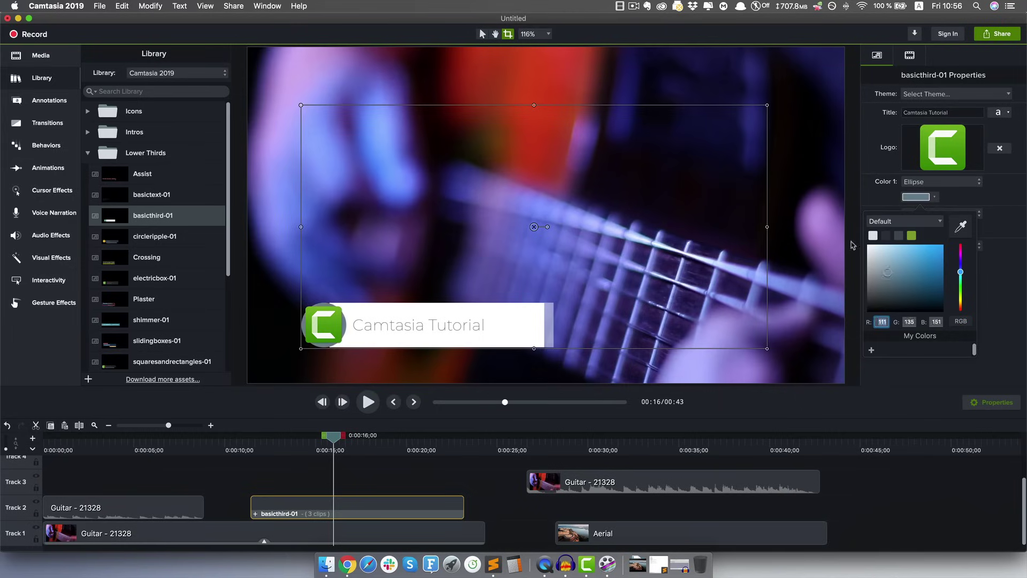
{"action": "left_click", "coordinate": [978, 277]}
Set the lower third's Color 3 to red and its Color 2 to bright blue
{"action": "left_click", "coordinate": [928, 262]}
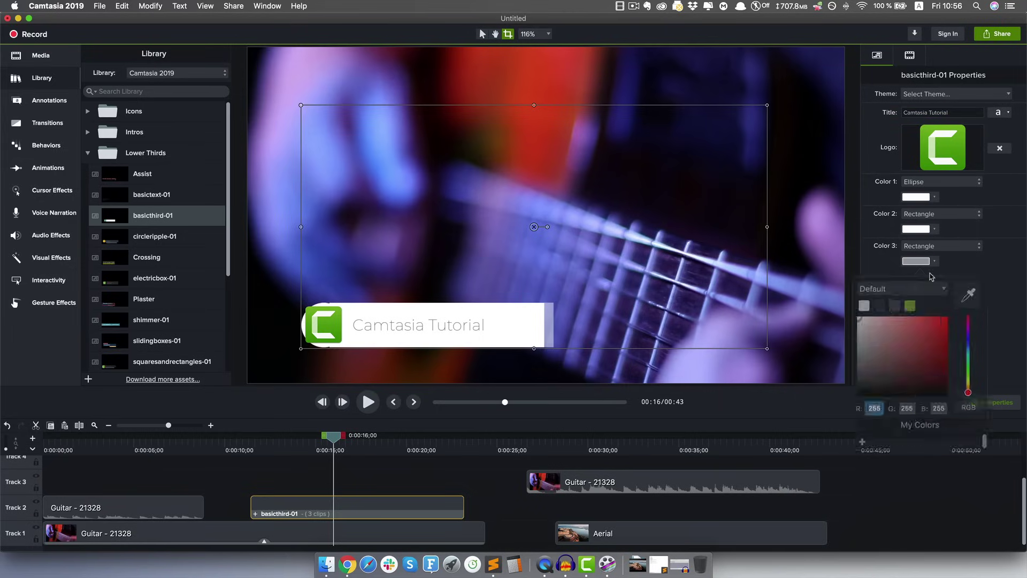
{"action": "left_click", "coordinate": [939, 323]}
{"action": "left_click", "coordinate": [919, 229]}
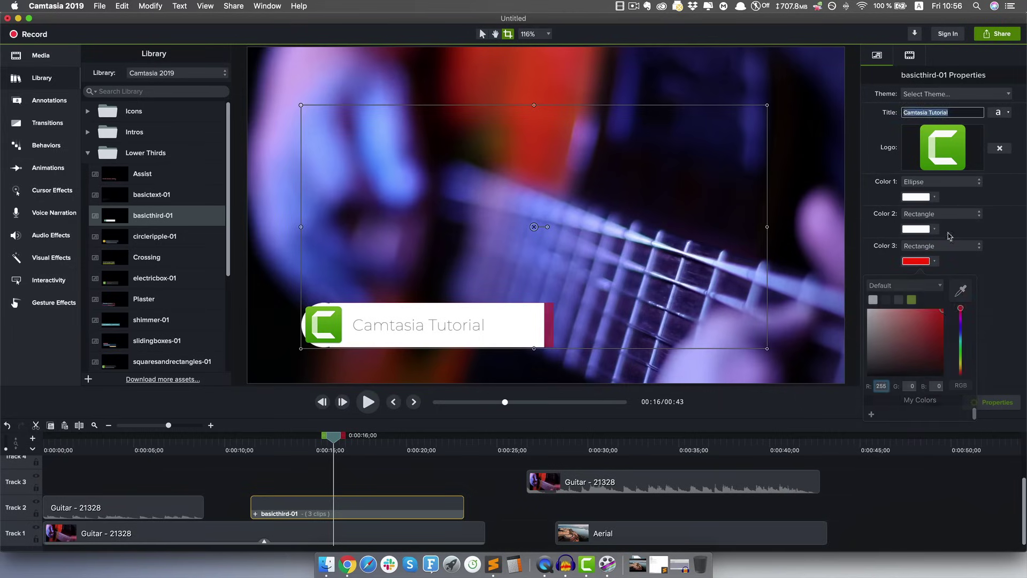
{"action": "left_click", "coordinate": [919, 229]}
{"action": "left_click", "coordinate": [885, 268]}
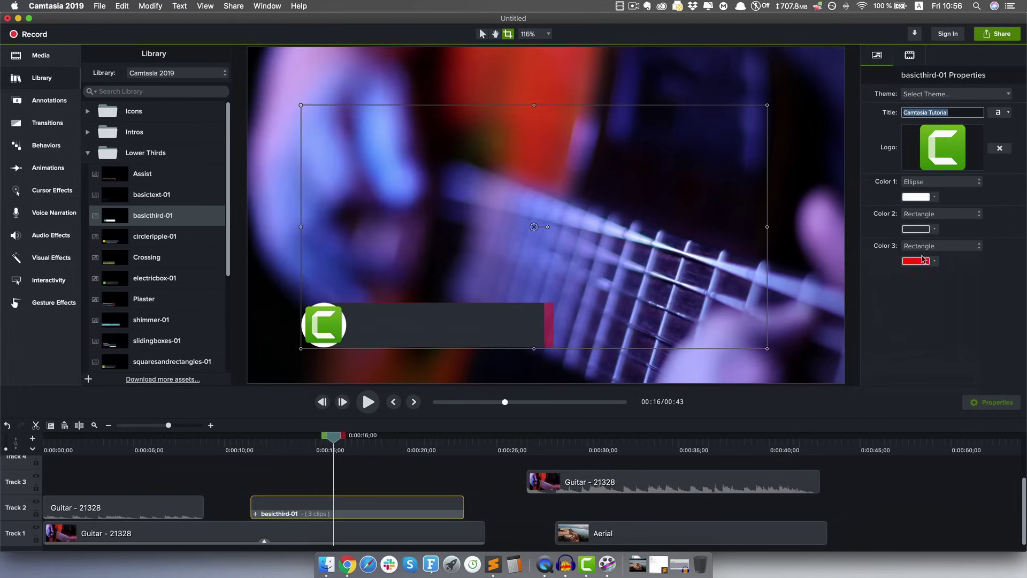
{"action": "left_click", "coordinate": [927, 234]}
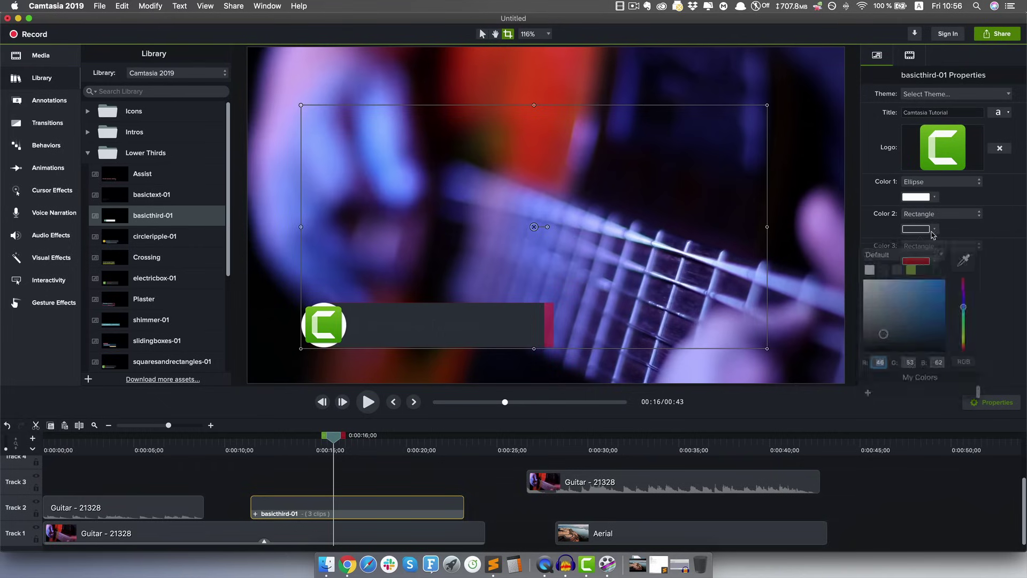
{"action": "left_click", "coordinate": [942, 280]}
{"action": "left_click", "coordinate": [999, 302]}
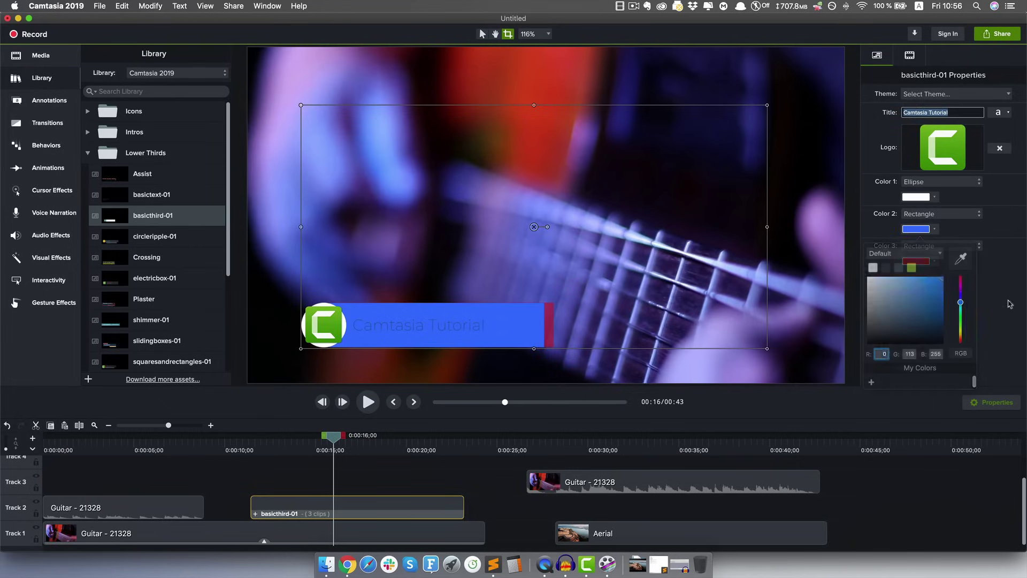
Play the customized lower third from about 0:00:12
{"action": "left_click_drag", "start_coordinate": [335, 442], "coordinate": [260, 441]}
{"action": "key", "text": "space"}
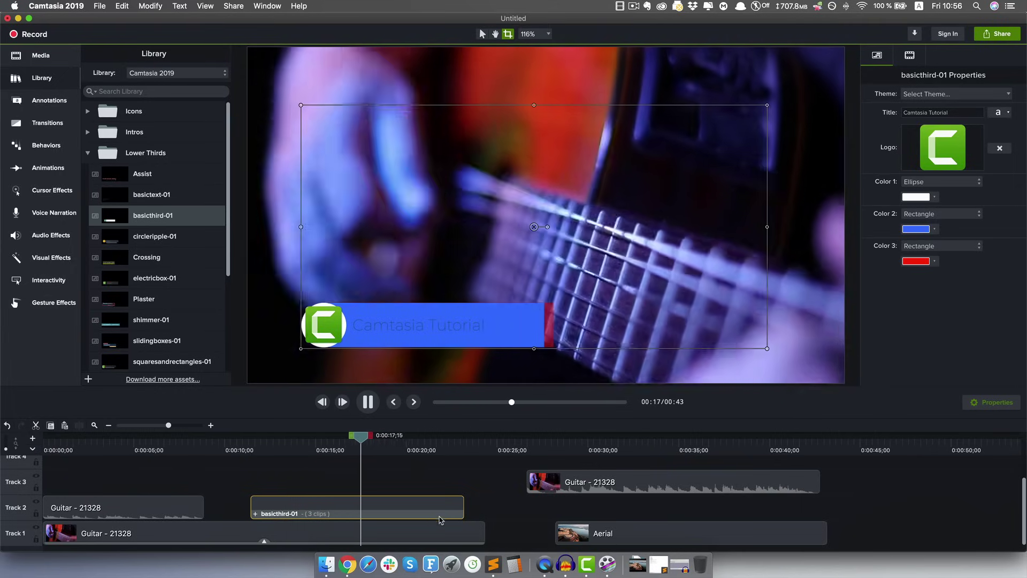
{"action": "key", "text": "space"}
Delete the basicthird-01 lower third from Track 2 and collapse the Lower Thirds folder
{"action": "right_click", "coordinate": [382, 508]}
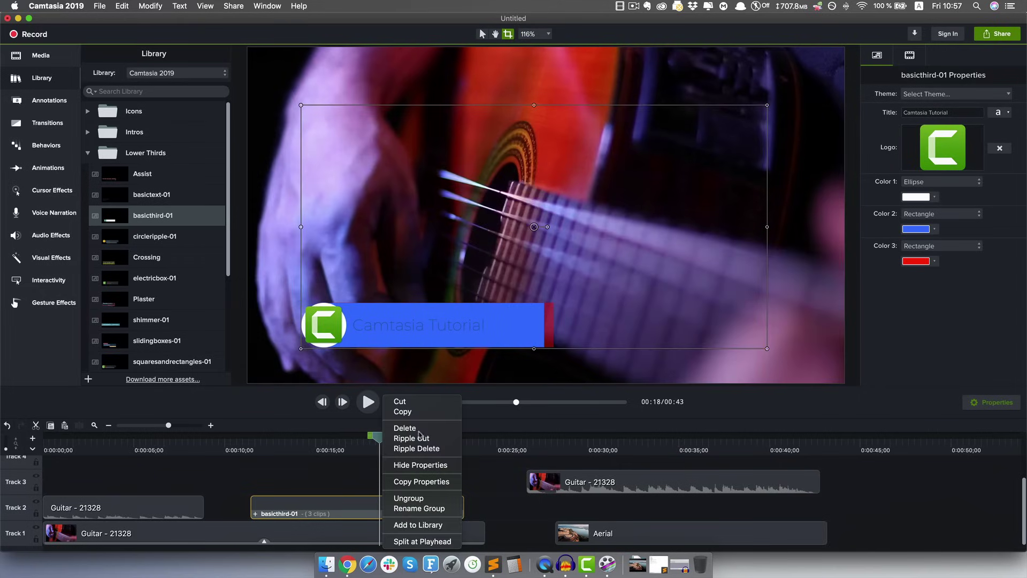
{"action": "left_click", "coordinate": [433, 427]}
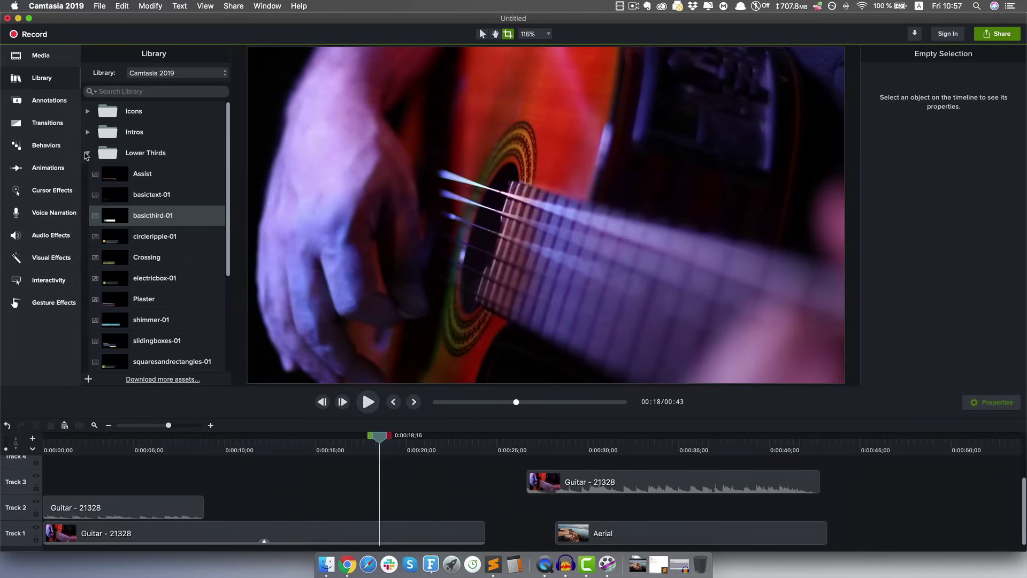
{"action": "left_click", "coordinate": [86, 154]}
Move the Aerial clip to Track 2 at about 0:00:15 and add a Flip transition to its start
{"action": "left_click", "coordinate": [39, 128]}
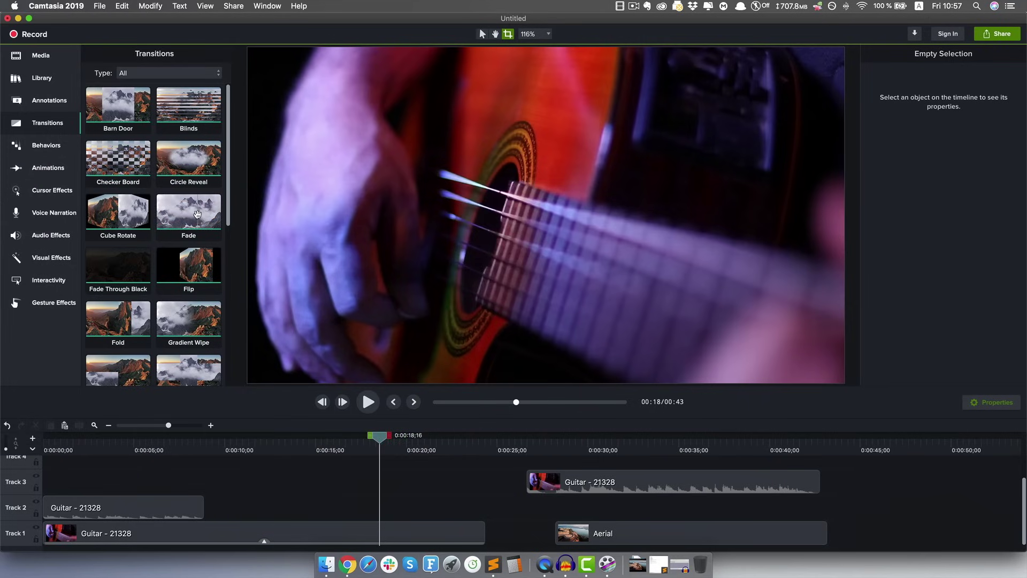
{"action": "left_click_drag", "start_coordinate": [596, 539], "coordinate": [356, 512]}
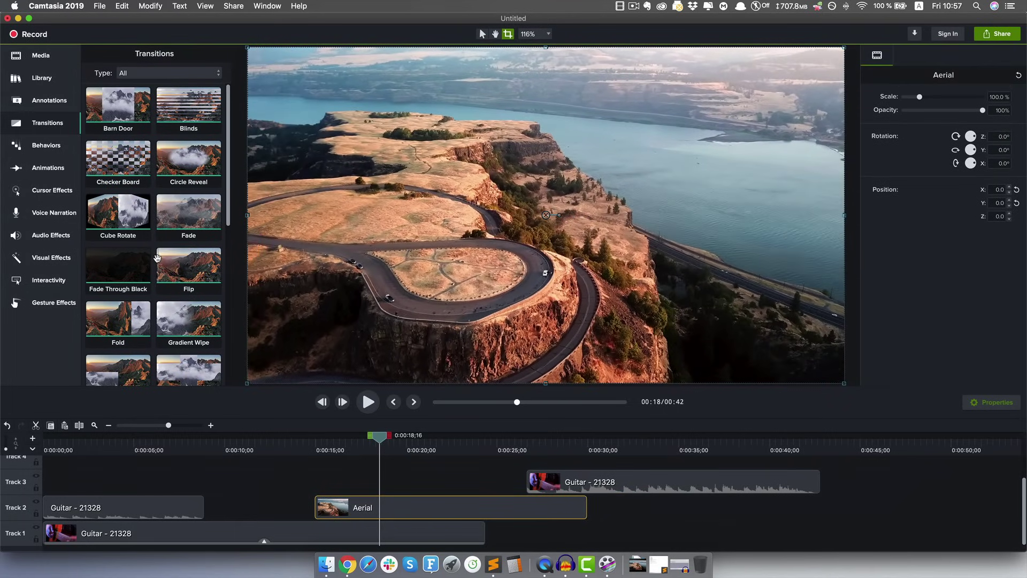
{"action": "scroll", "coordinate": [159, 273], "scroll_direction": "down", "scroll_amount": 3}
{"action": "scroll", "coordinate": [158, 275], "scroll_direction": "up", "scroll_amount": 3}
{"action": "left_click", "coordinate": [189, 268]}
{"action": "left_click_drag", "start_coordinate": [175, 265], "coordinate": [325, 504]}
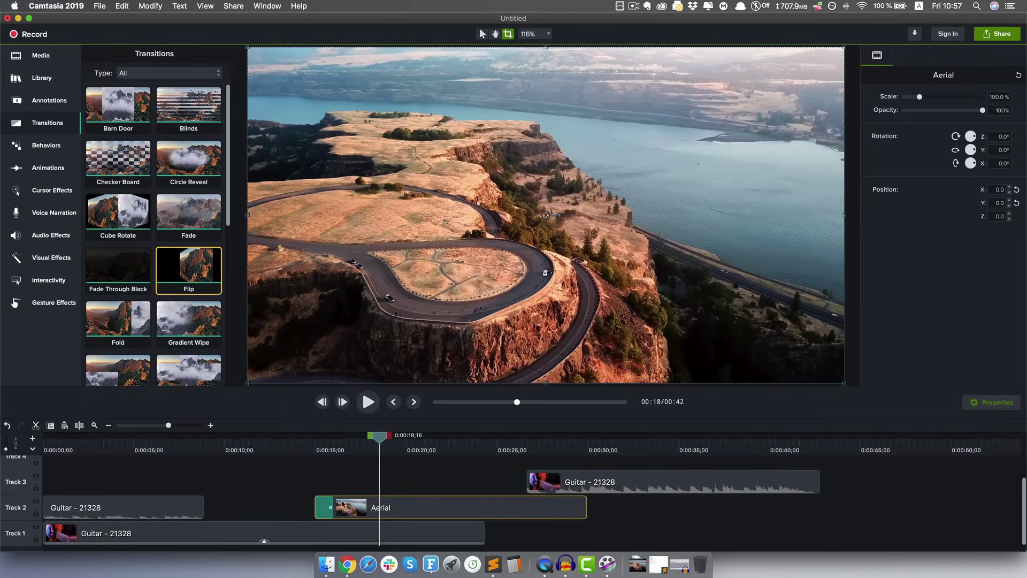
Lengthen the Flip transition at the start of the Aerial clip to about 2 seconds and play it back
{"action": "mouse_move", "coordinate": [330, 511]}
{"action": "left_mouse_down"}
{"action": "mouse_move", "coordinate": [374, 518]}
{"action": "mouse_move", "coordinate": [333, 518]}
{"action": "left_mouse_up"}
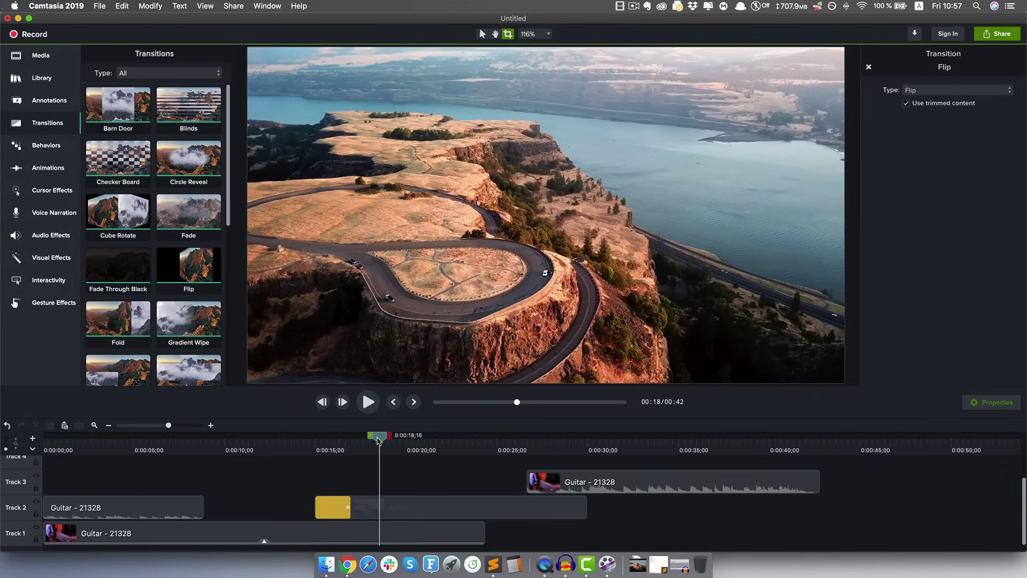
{"action": "left_click_drag", "start_coordinate": [378, 440], "coordinate": [275, 446]}
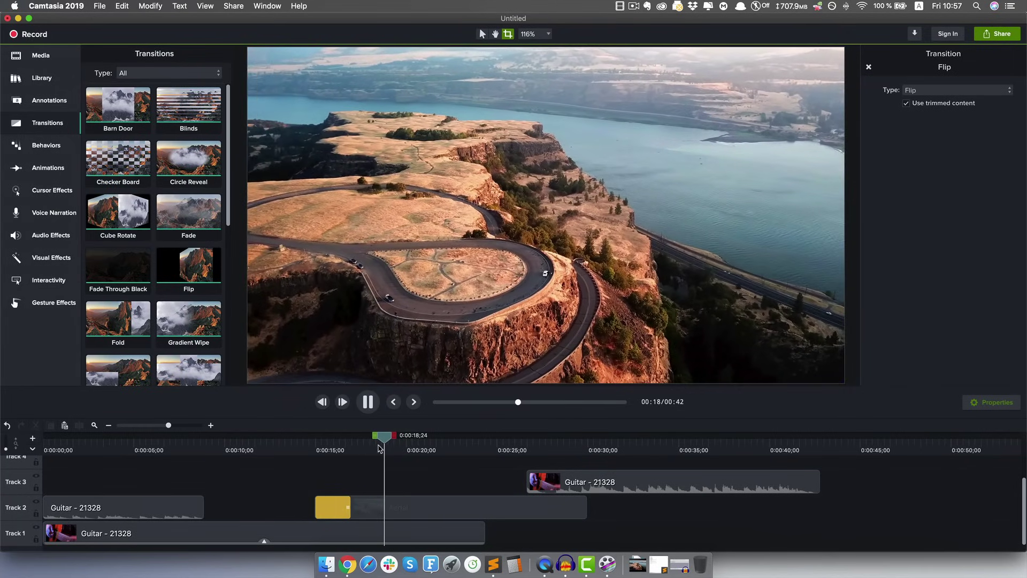
{"action": "key", "text": "space"}
Trim the Aerial clip's end to line up with the Track 1 guitar clip's end and add a Cube Rotate transition there
{"action": "left_click", "coordinate": [581, 508]}
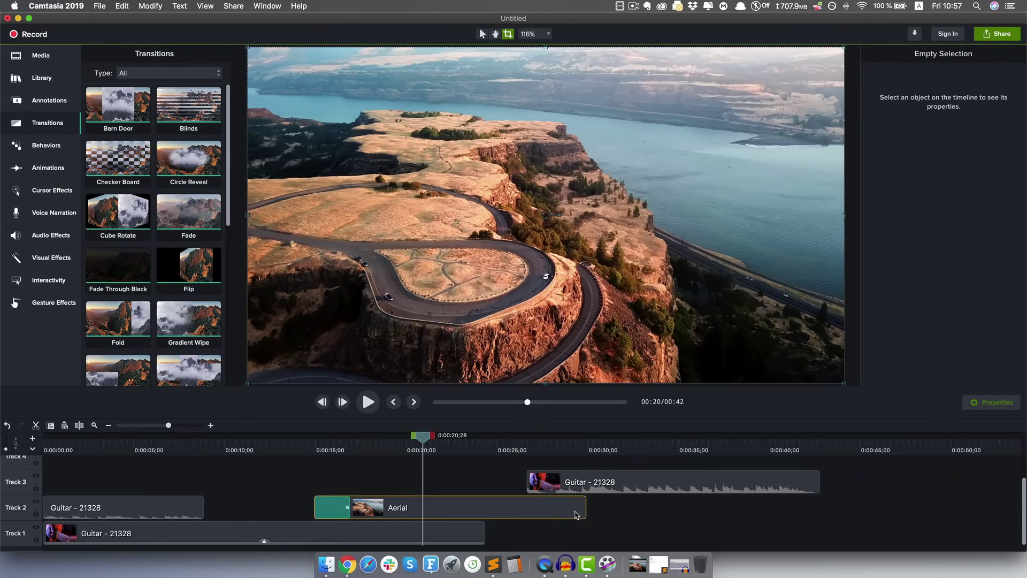
{"action": "left_click_drag", "start_coordinate": [587, 508], "coordinate": [480, 515]}
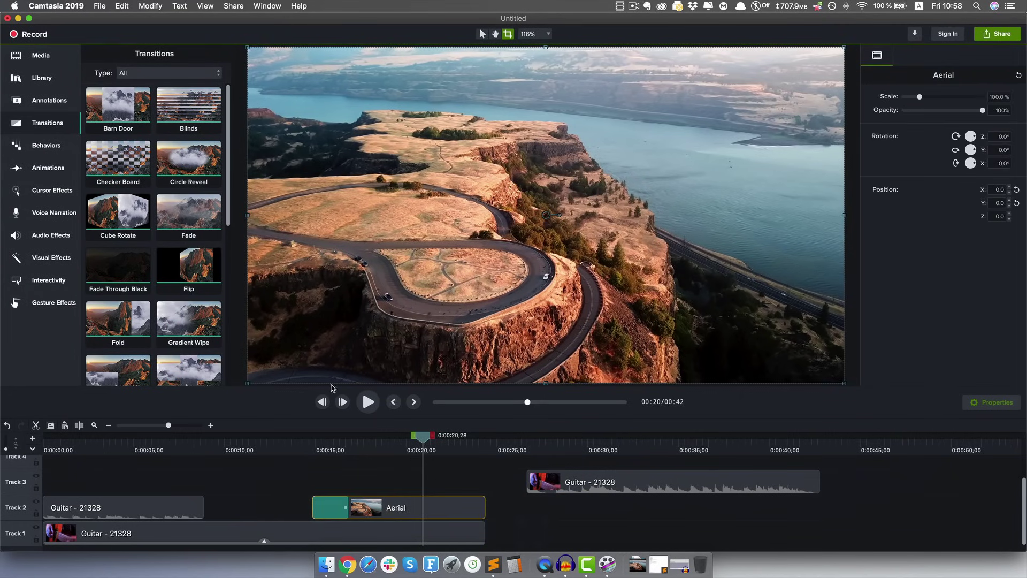
{"action": "scroll", "coordinate": [129, 297], "scroll_direction": "down", "scroll_amount": 2}
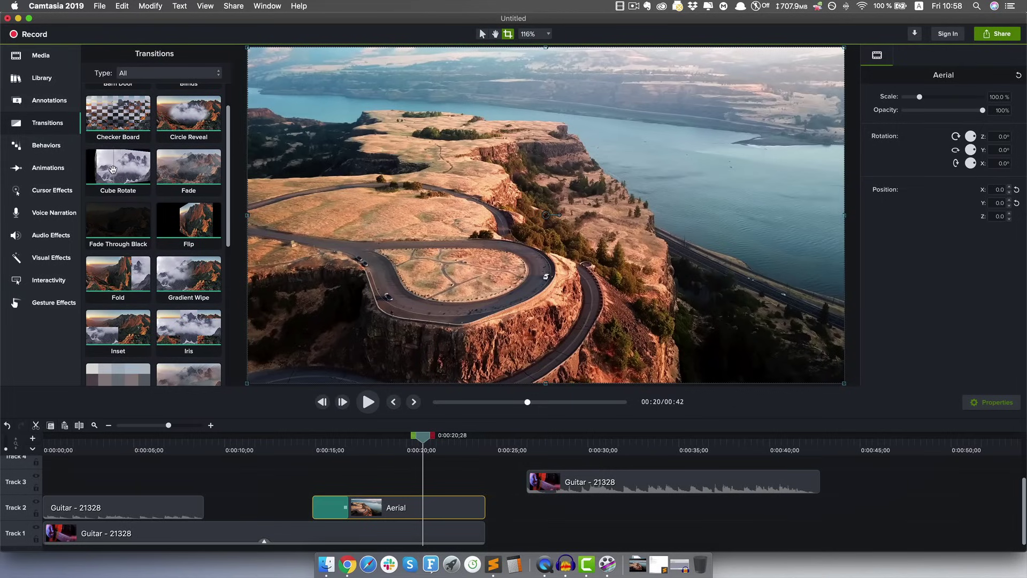
{"action": "left_click_drag", "start_coordinate": [112, 169], "coordinate": [380, 509]}
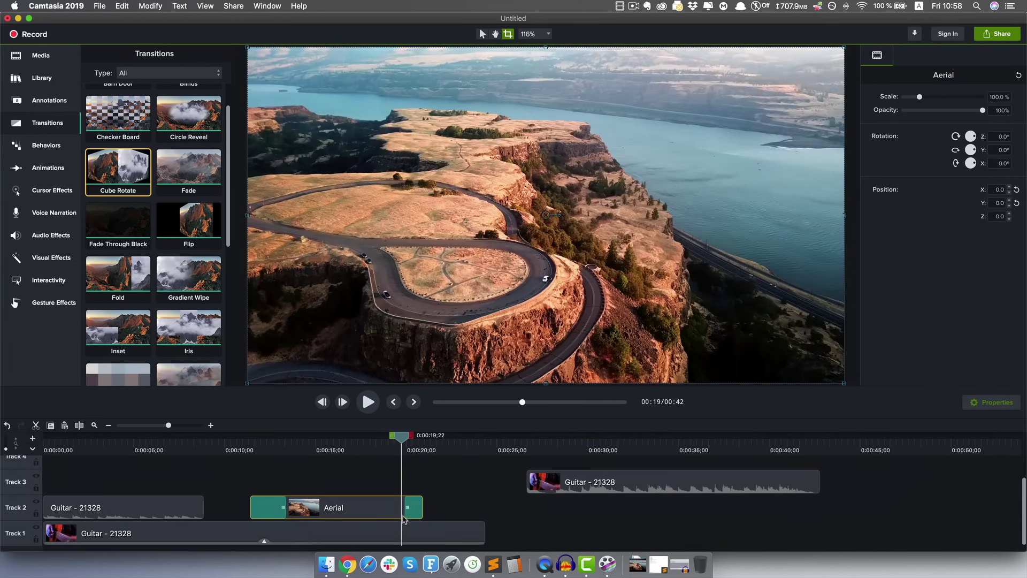
Lengthen the Cube Rotate transition at the end of the Aerial clip to about 2 seconds and play it from about 0:00:18
{"action": "left_click", "coordinate": [405, 515]}
{"action": "left_click_drag", "start_coordinate": [401, 436], "coordinate": [378, 438]}
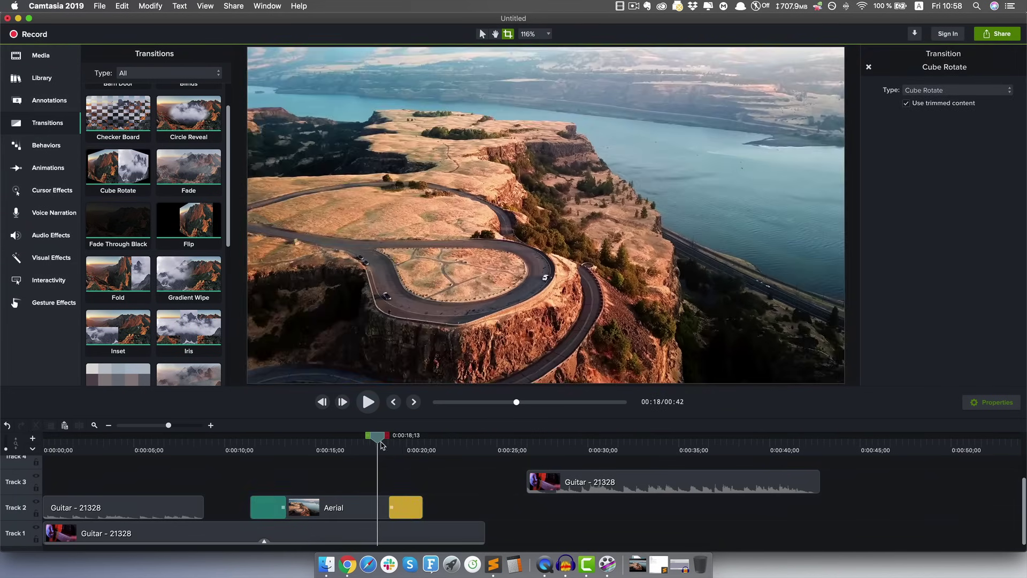
{"action": "key", "text": "space"}
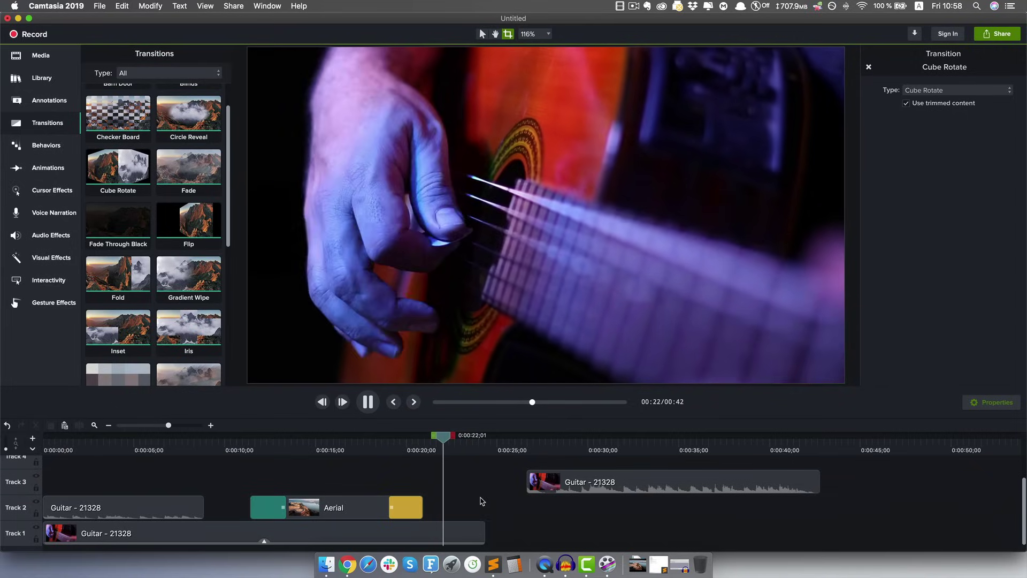
{"action": "left_click", "coordinate": [53, 100]}
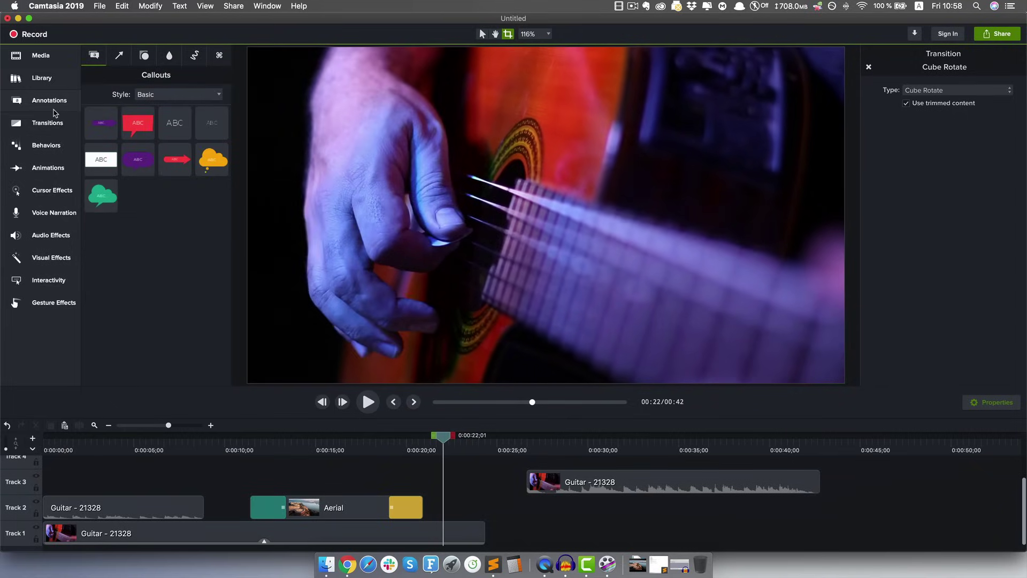
{"action": "left_click", "coordinate": [46, 145]}
{"action": "left_click", "coordinate": [52, 190]}
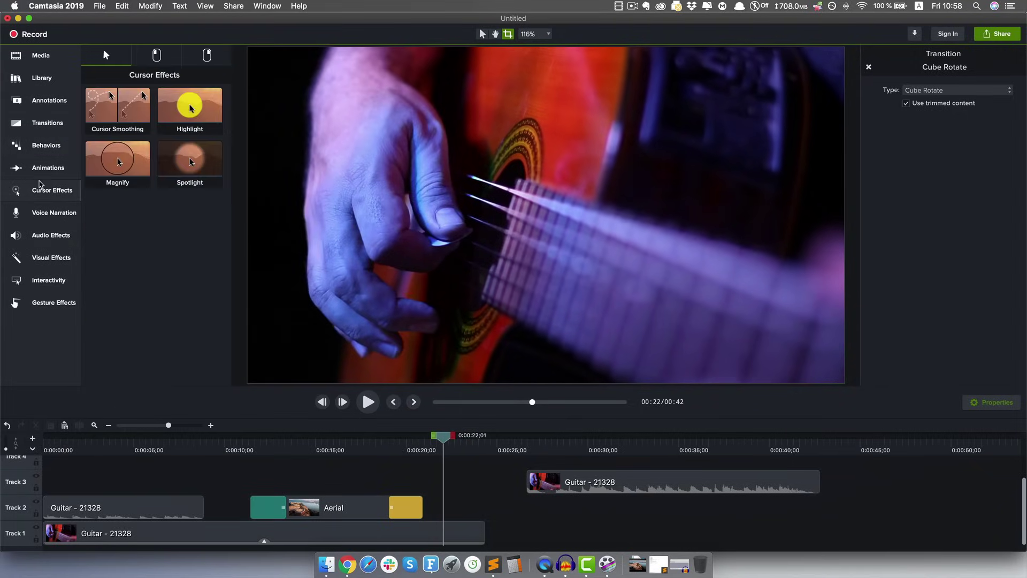
{"action": "left_click", "coordinate": [50, 216]}
{"action": "left_click", "coordinate": [51, 235]}
Apply the Sepia visual effect to the Aerial clip on Track 2 with an ease-in of 2.8 s
{"action": "left_click", "coordinate": [52, 258]}
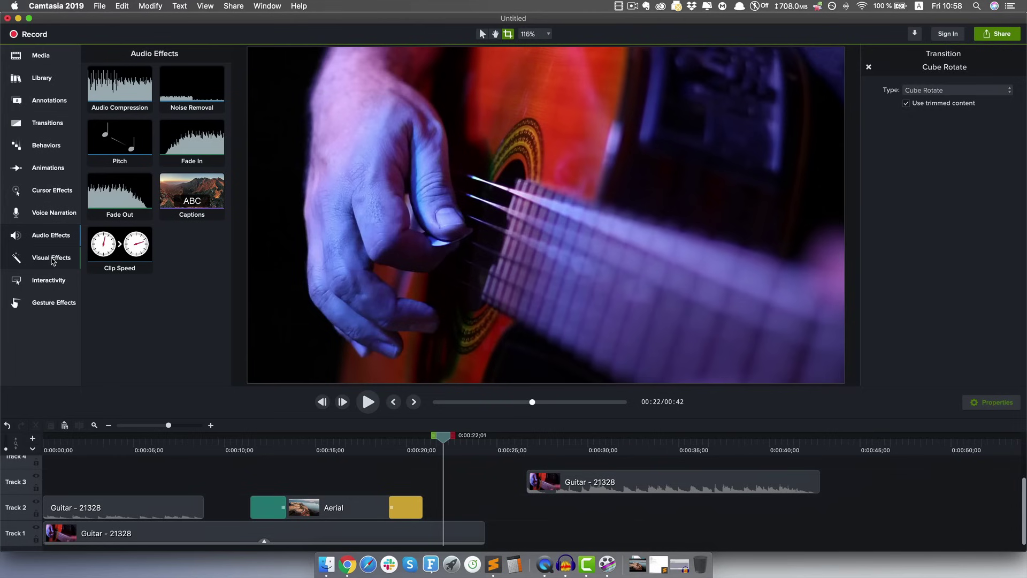
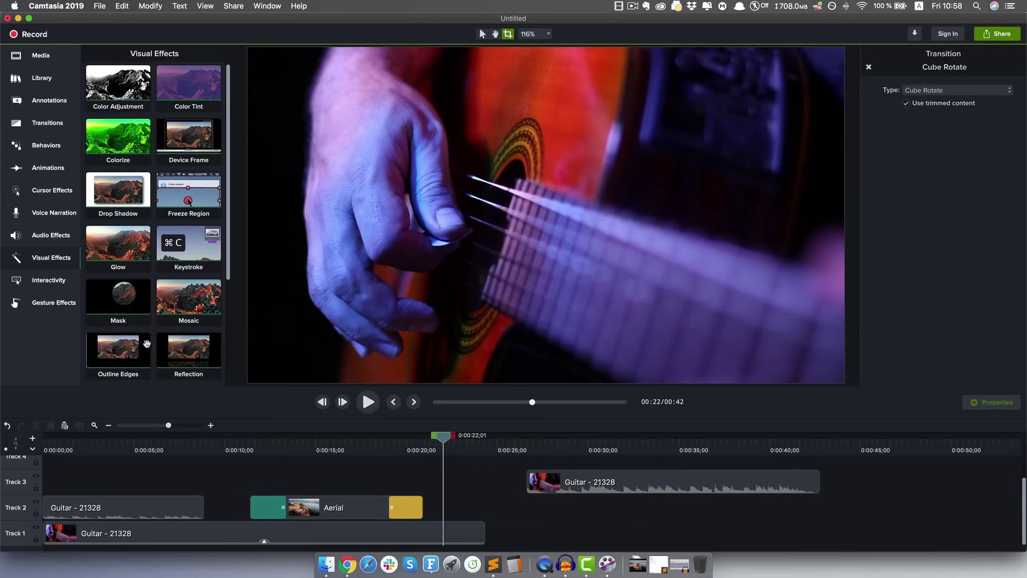
{"action": "scroll", "coordinate": [103, 233], "scroll_direction": "down", "scroll_amount": 8}
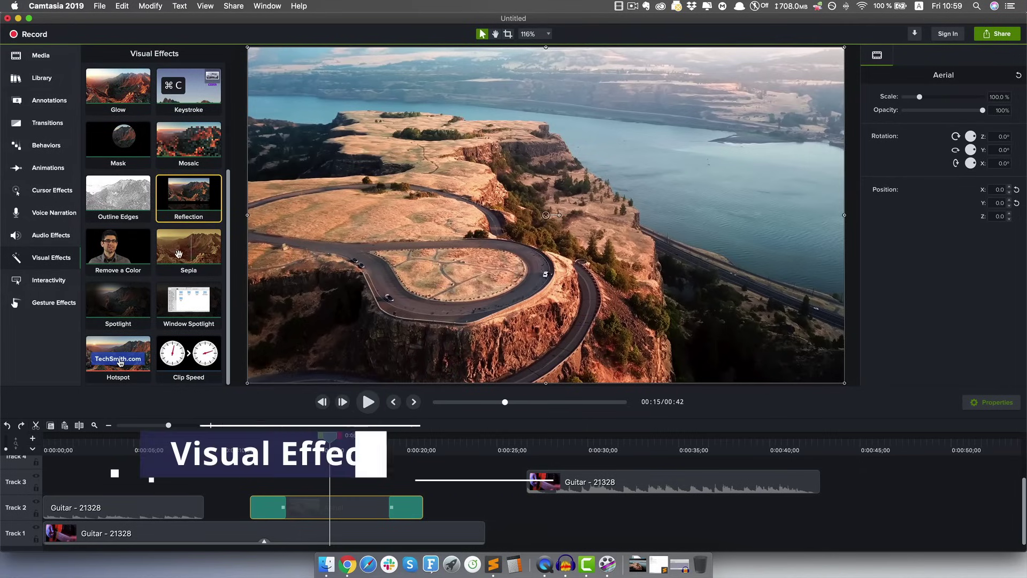
{"action": "left_click_drag", "start_coordinate": [185, 252], "coordinate": [339, 510]}
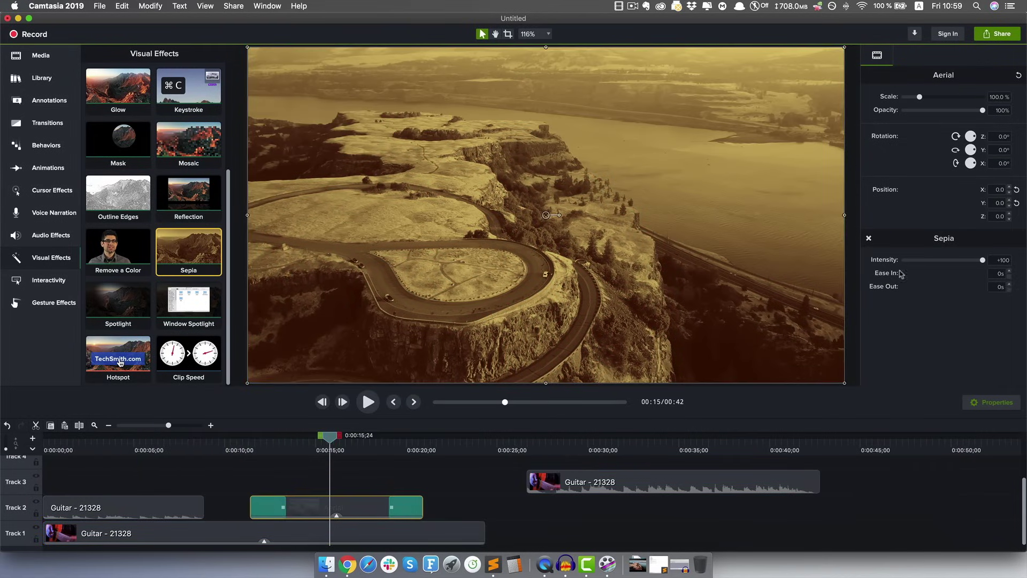
{"action": "mouse_move", "coordinate": [987, 262]}
{"action": "left_mouse_down"}
{"action": "mouse_move", "coordinate": [937, 263]}
{"action": "mouse_move", "coordinate": [986, 262]}
{"action": "left_mouse_up"}
Remove the Flip transition from the start of the Aerial clip
{"action": "left_click", "coordinate": [275, 506]}
{"action": "right_click", "coordinate": [274, 506]}
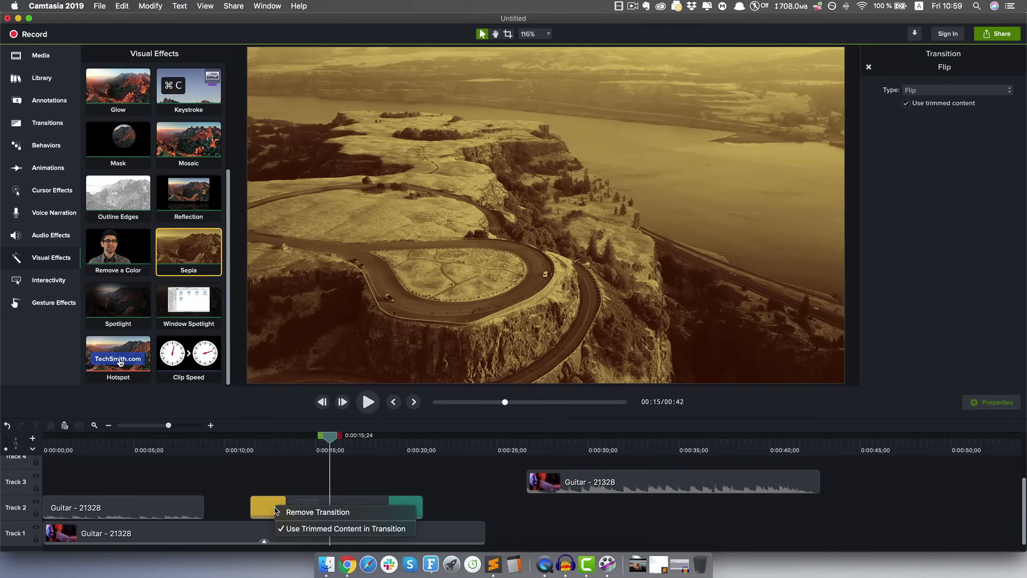
{"action": "left_click", "coordinate": [318, 512]}
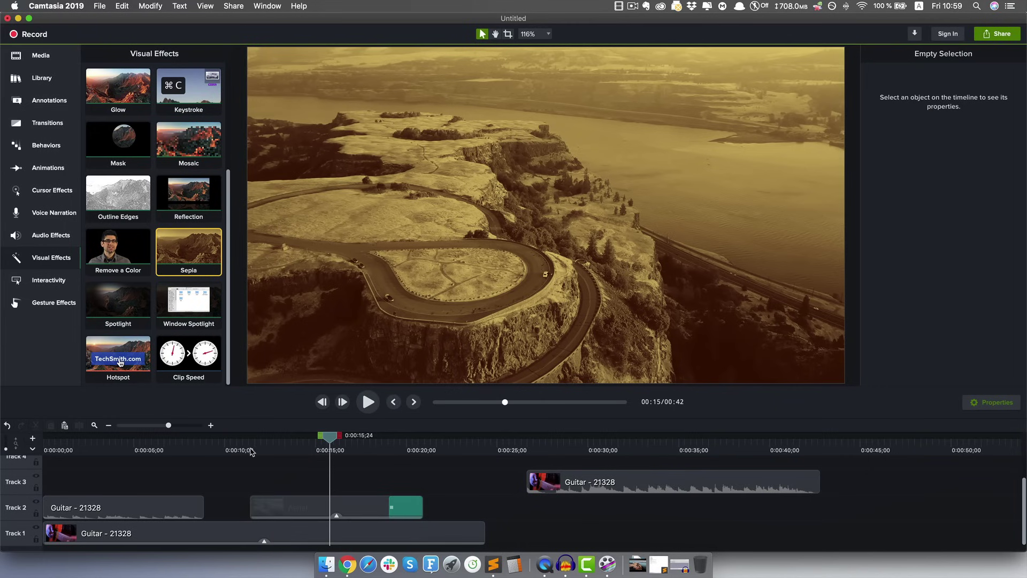
Play the Aerial clip from about 0:00:11 to preview the Sepia ease-in, and remove the Sepia effect
{"action": "left_click", "coordinate": [251, 451]}
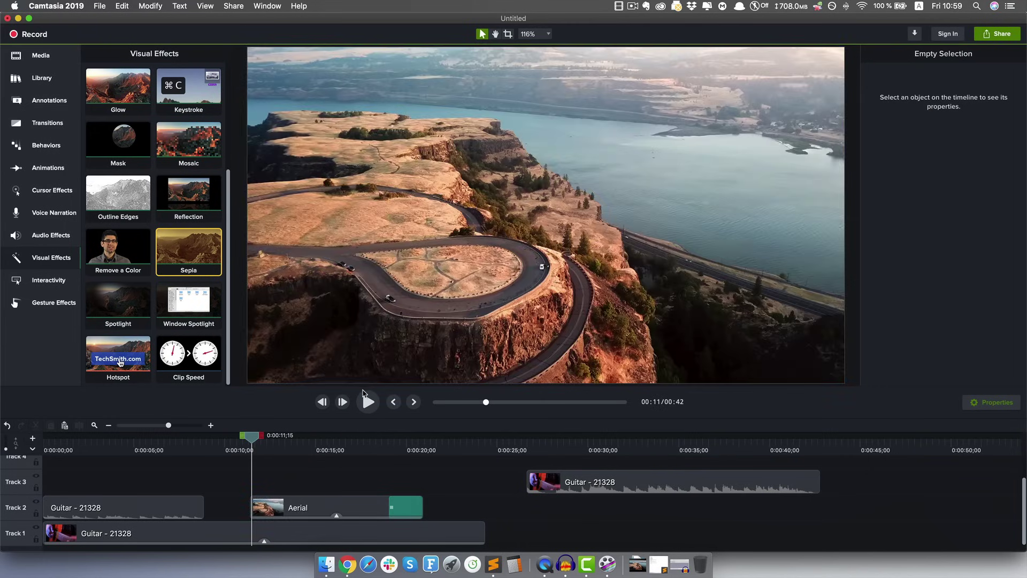
{"action": "left_click", "coordinate": [378, 507]}
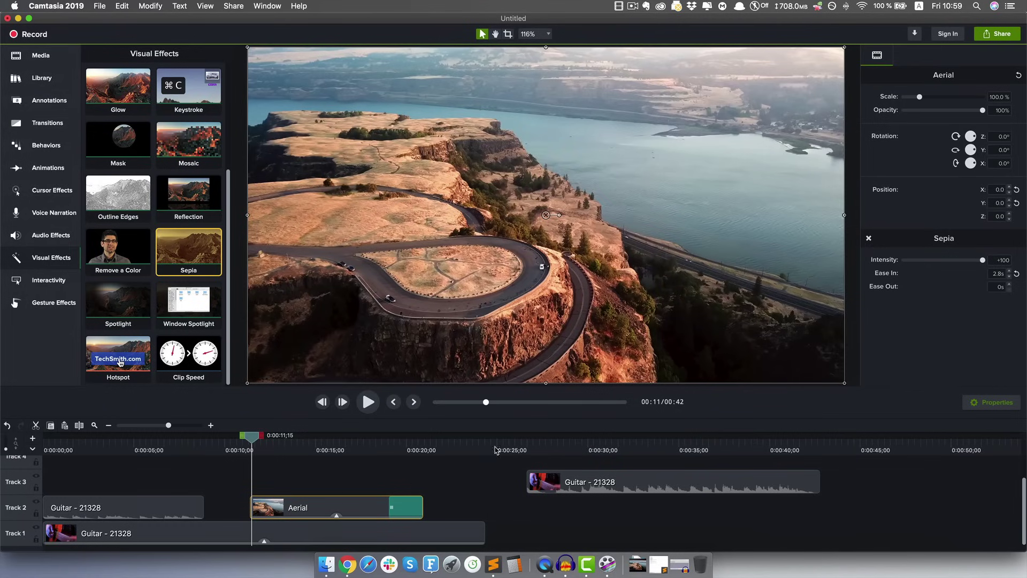
{"action": "left_click", "coordinate": [368, 402]}
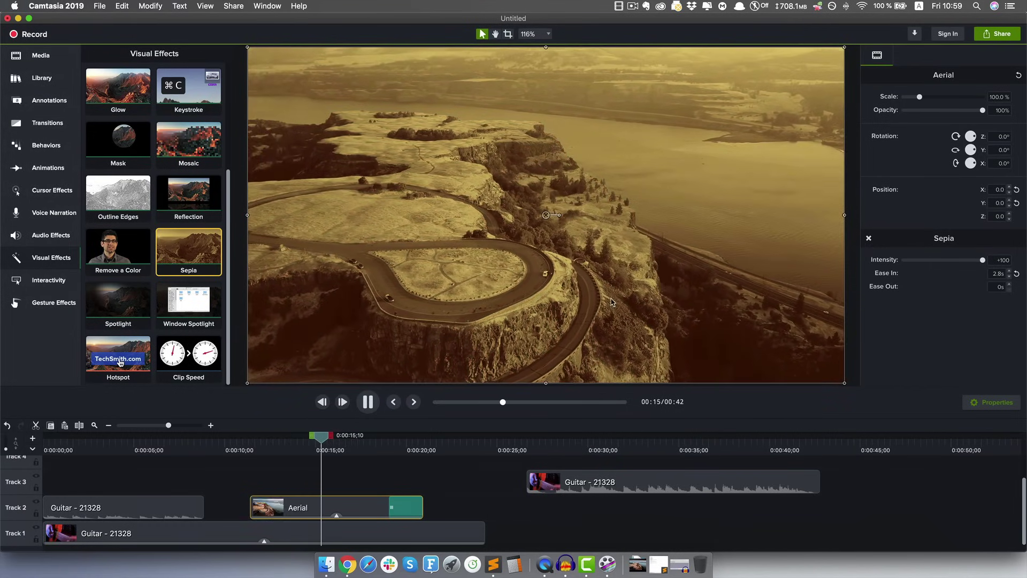
{"action": "key", "text": "space"}
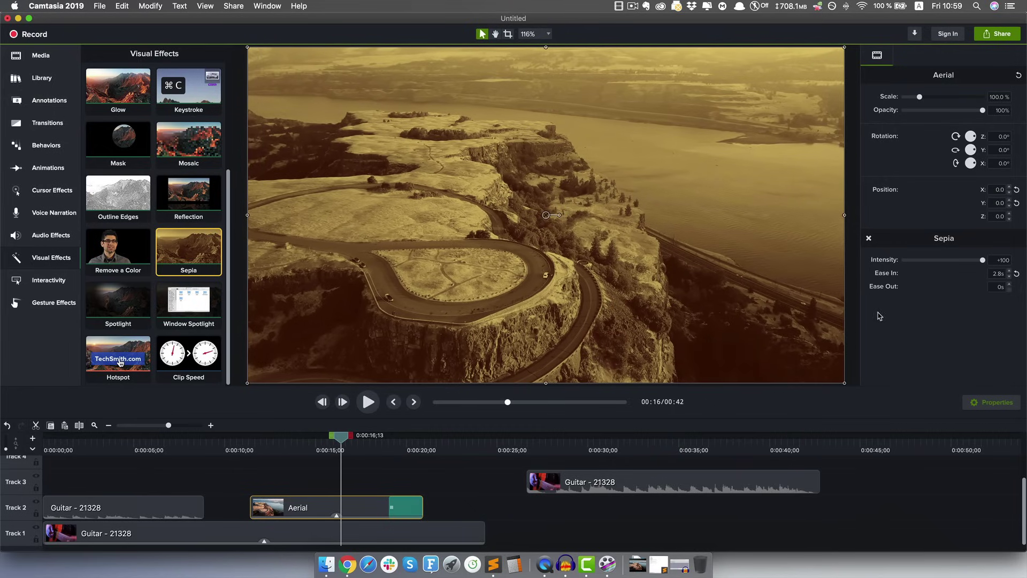
{"action": "left_click", "coordinate": [868, 239]}
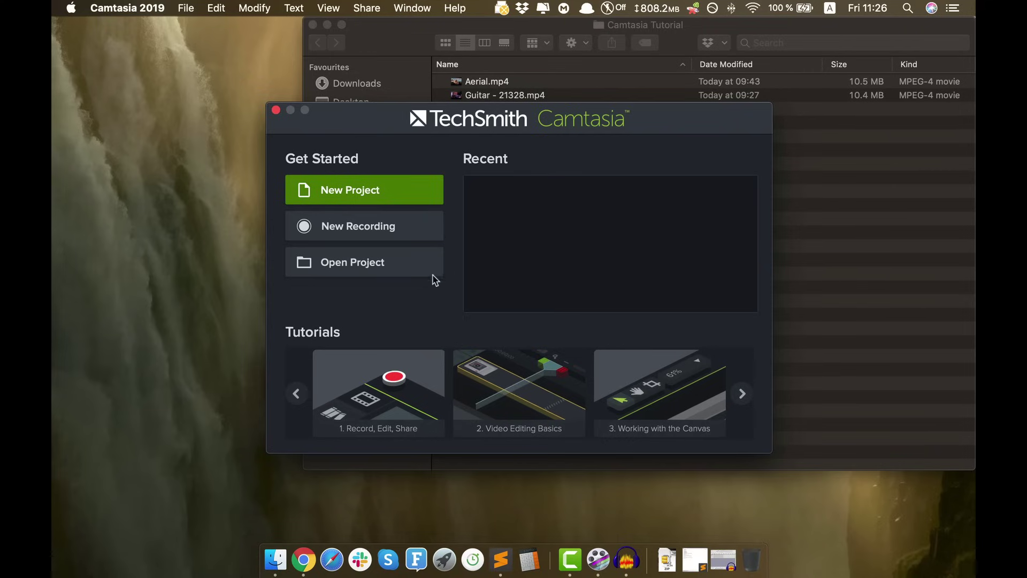
Start setting up a new recording and turn off the FaceTime camera
{"action": "left_click", "coordinate": [377, 227]}
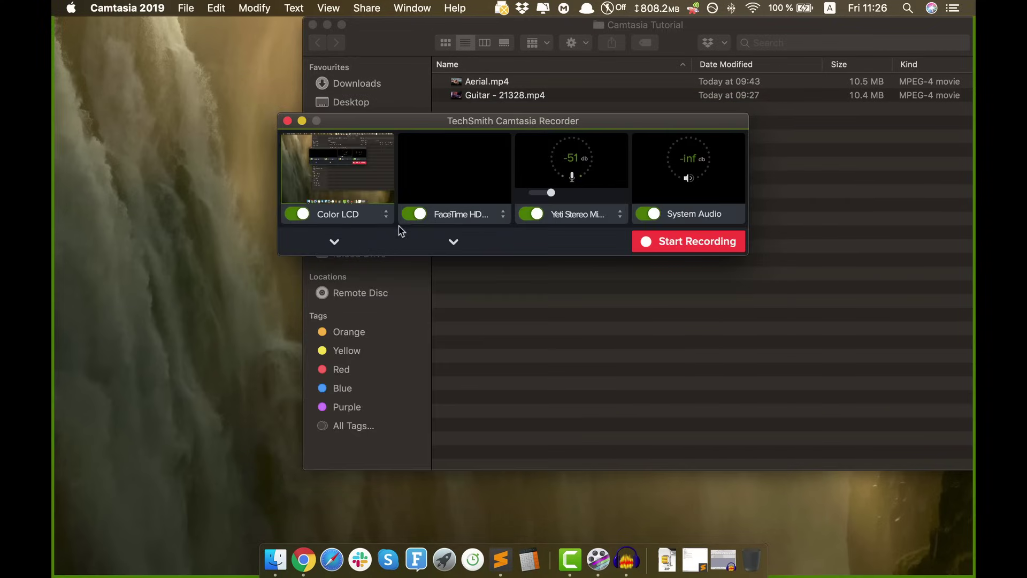
{"action": "left_click", "coordinate": [428, 216]}
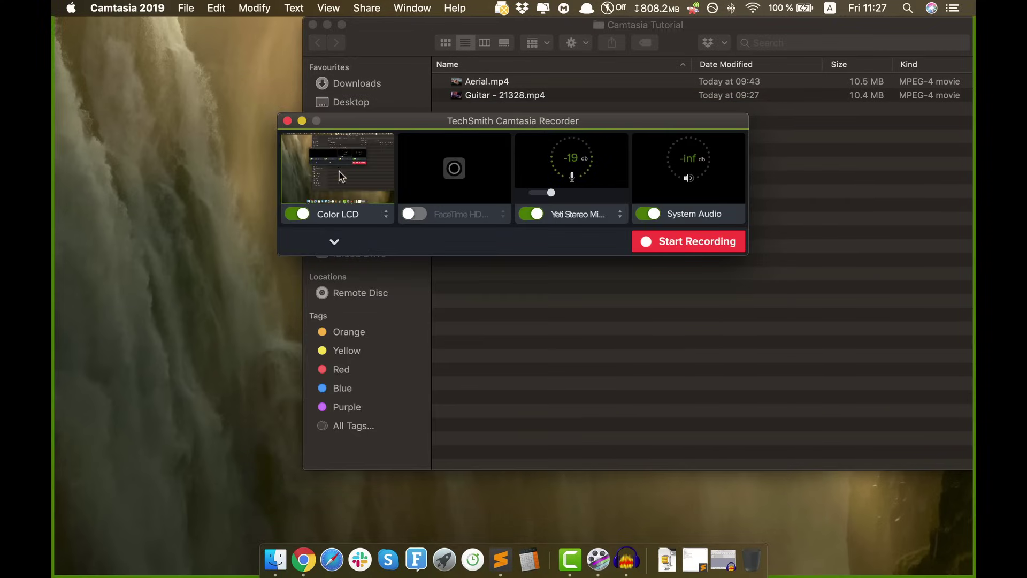
Choose the 1080p (1920x1080) recording area and resize it to about 1870 x 1244
{"action": "left_click", "coordinate": [366, 214]}
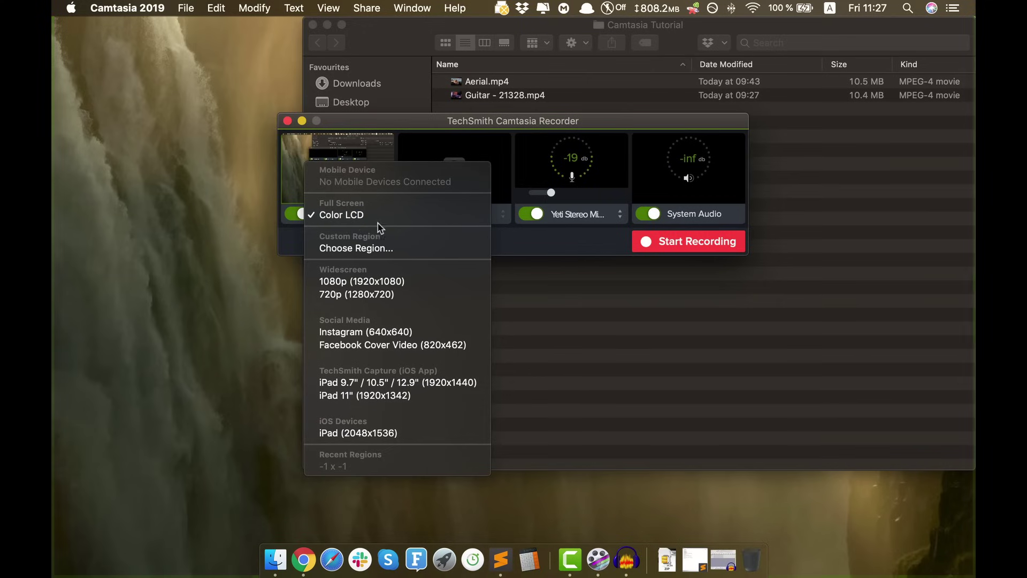
{"action": "left_click", "coordinate": [374, 282]}
{"action": "left_click_drag", "start_coordinate": [767, 405], "coordinate": [725, 449]}
{"action": "left_click", "coordinate": [556, 484]}
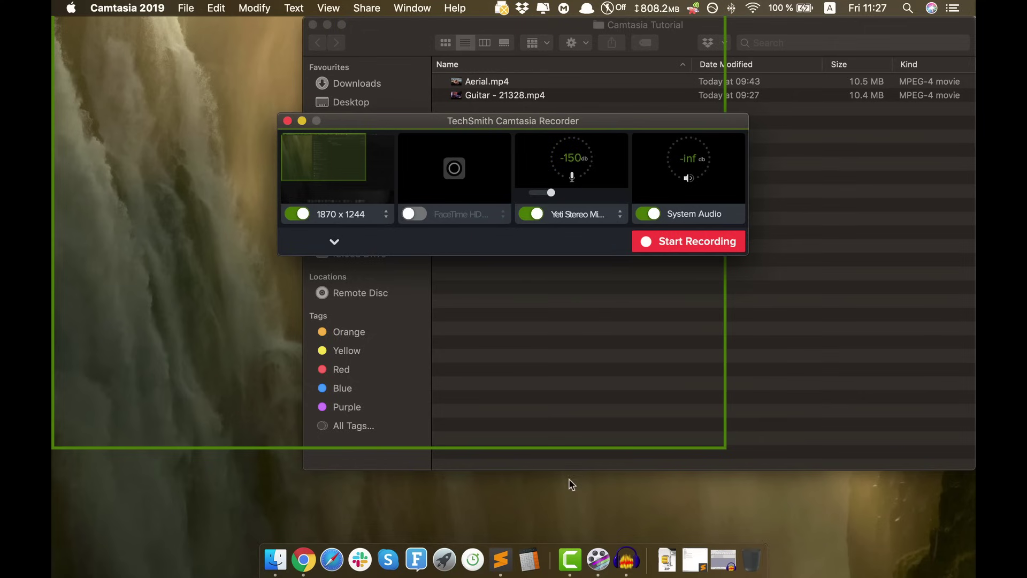
Set the recording area to the full Color LCD screen
{"action": "left_click", "coordinate": [377, 216]}
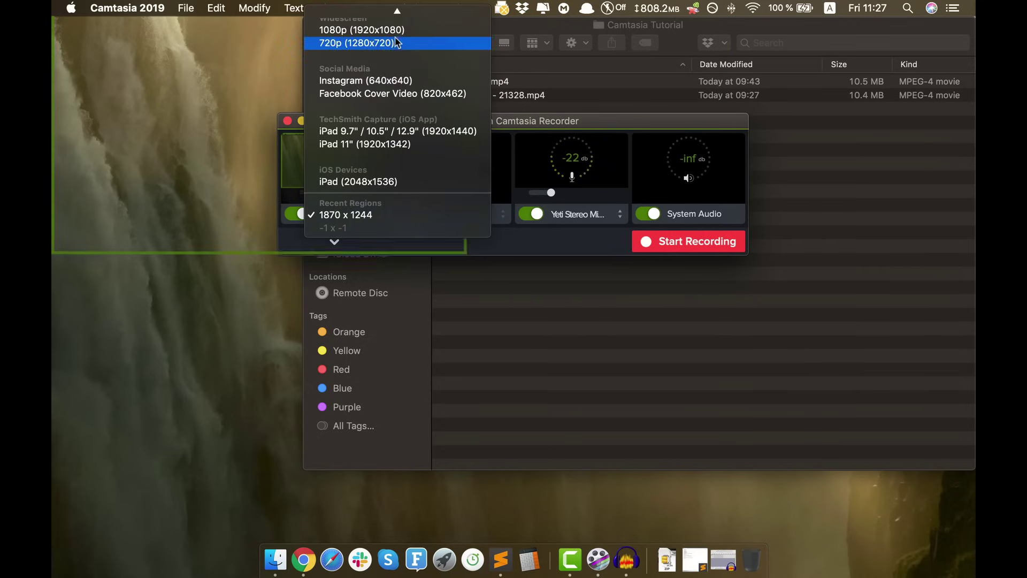
{"action": "scroll", "coordinate": [397, 42], "scroll_direction": "up", "scroll_amount": 4}
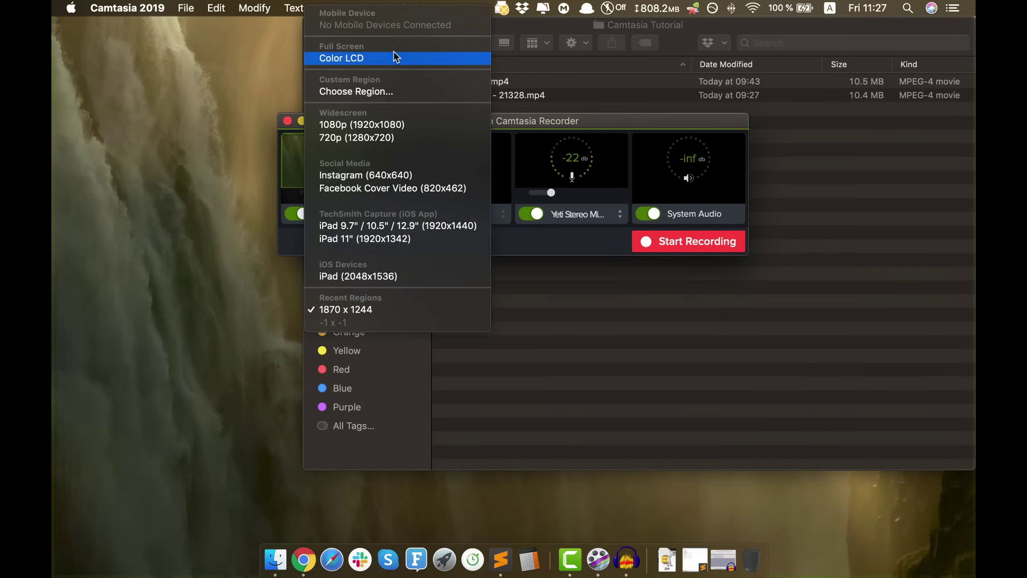
{"action": "left_click", "coordinate": [363, 56]}
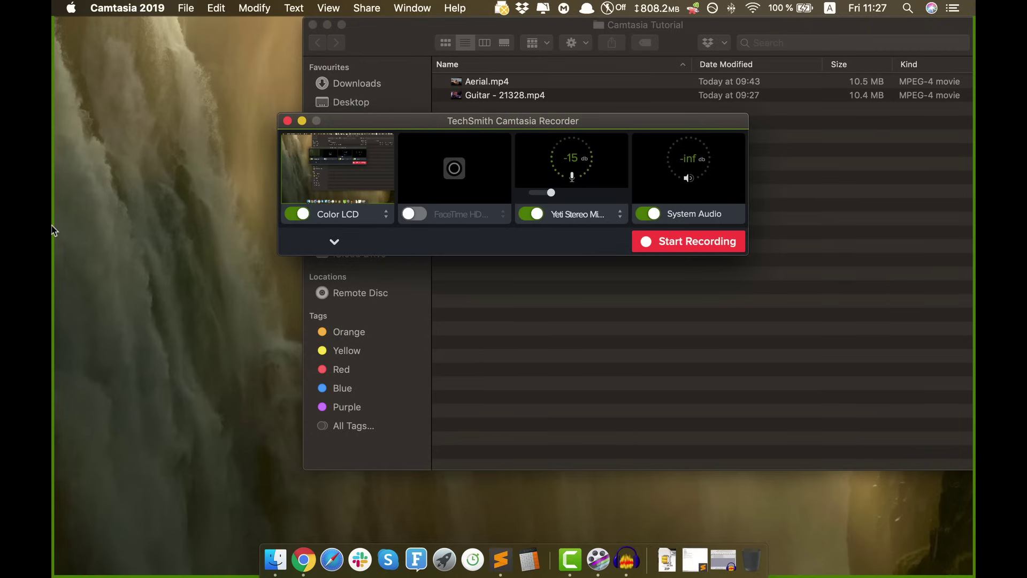
Review the recording area and microphone choices, keeping the Color LCD screen and the Yeti Stereo Microphone selected
{"action": "left_click", "coordinate": [388, 214]}
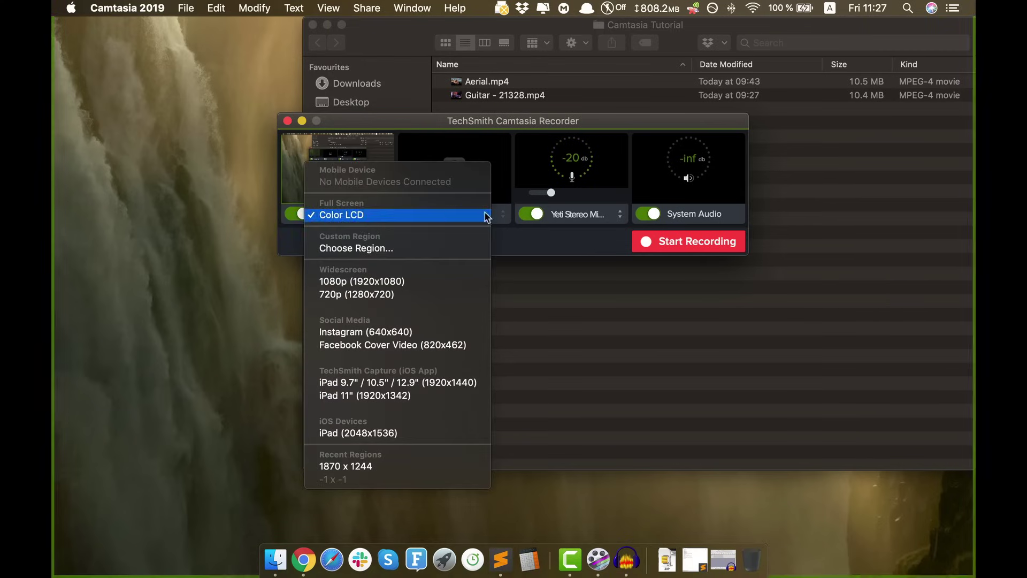
{"action": "left_click", "coordinate": [536, 233]}
{"action": "left_click", "coordinate": [575, 218]}
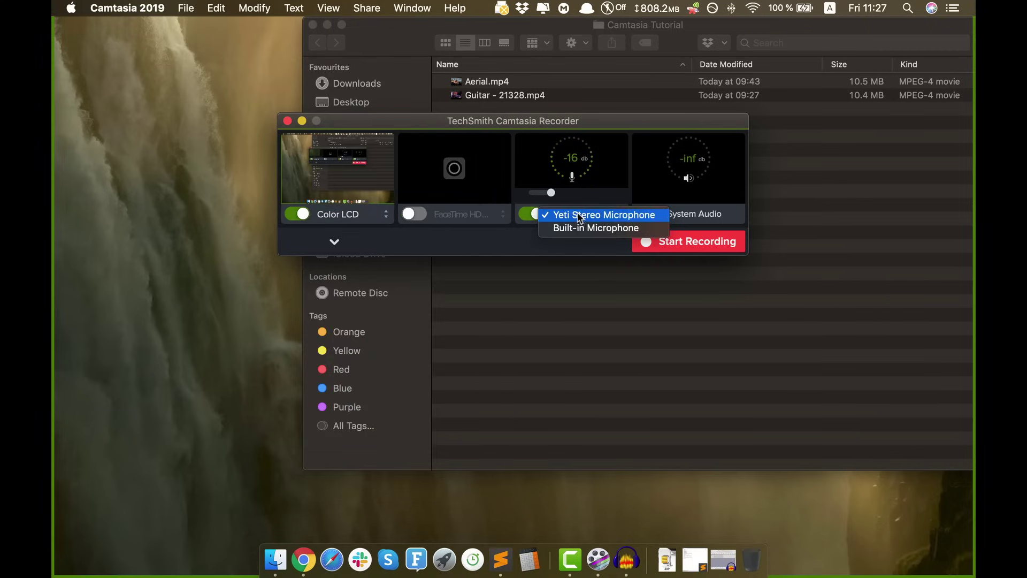
{"action": "left_click", "coordinate": [568, 247]}
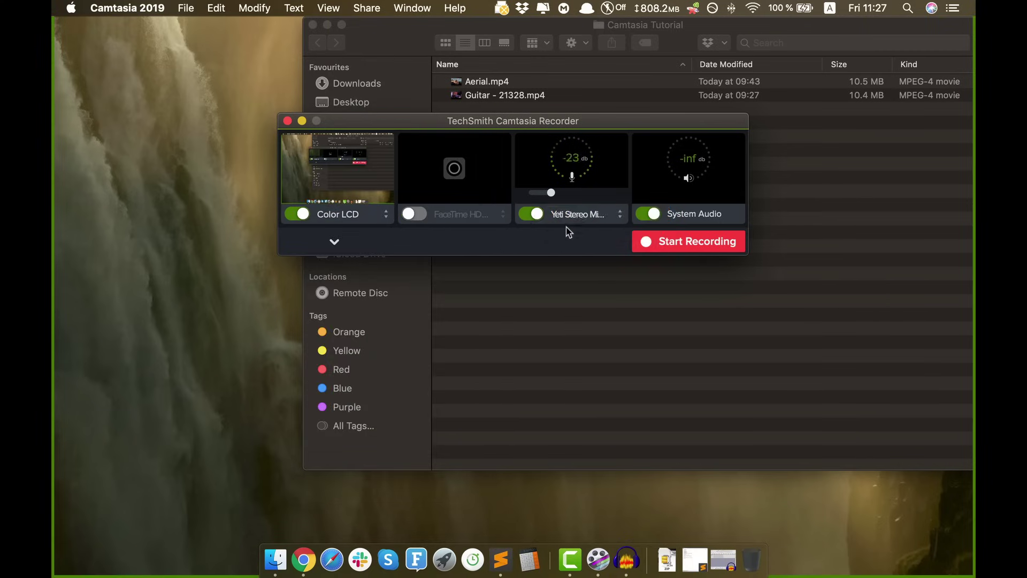
{"action": "left_click", "coordinate": [573, 219]}
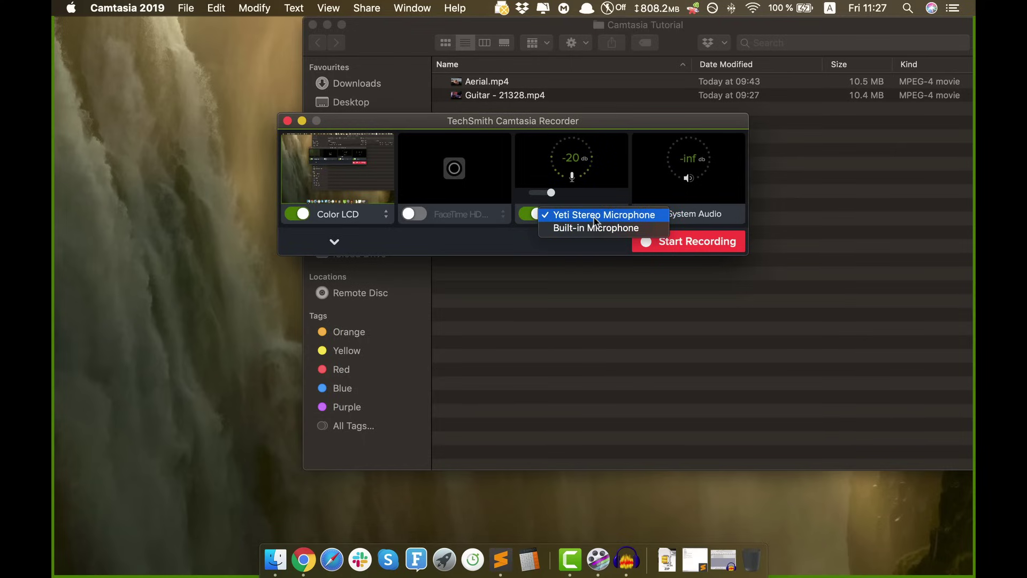
{"action": "left_click", "coordinate": [593, 216]}
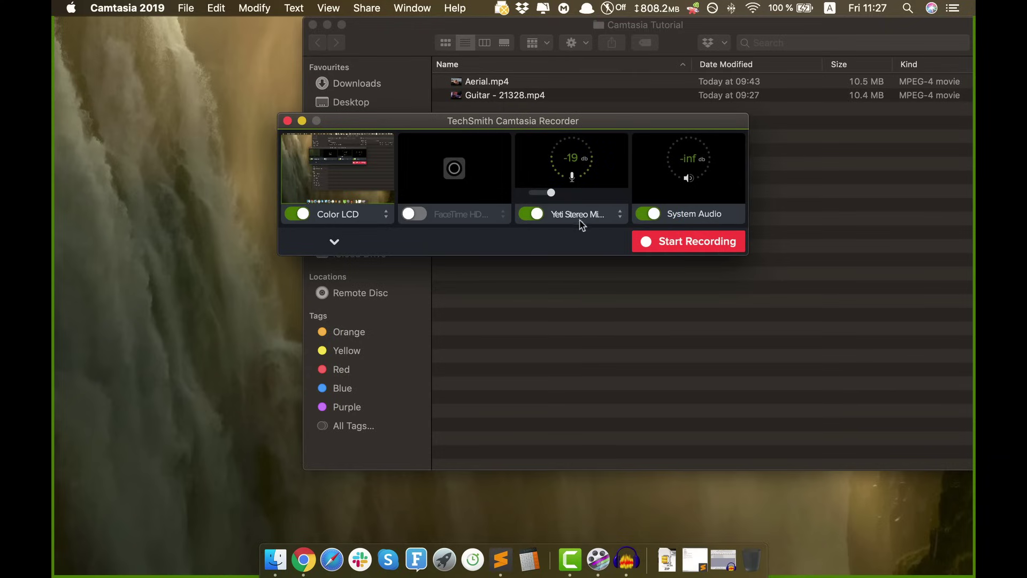
Switch system audio recording off and back on, leaving it enabled
{"action": "left_click", "coordinate": [652, 214]}
{"action": "left_click", "coordinate": [651, 214]}
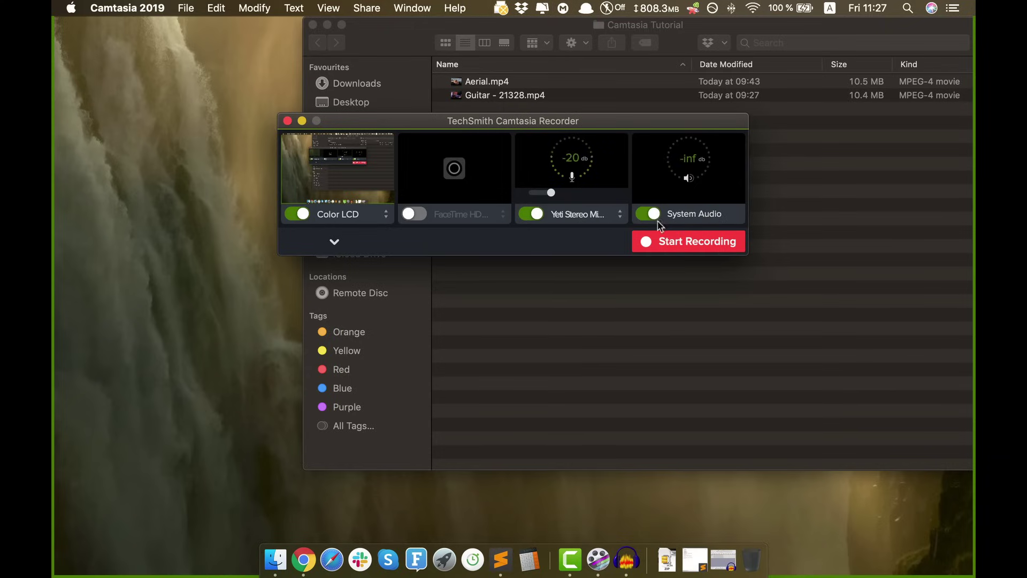
{"action": "left_click", "coordinate": [649, 213]}
{"action": "left_click", "coordinate": [650, 214]}
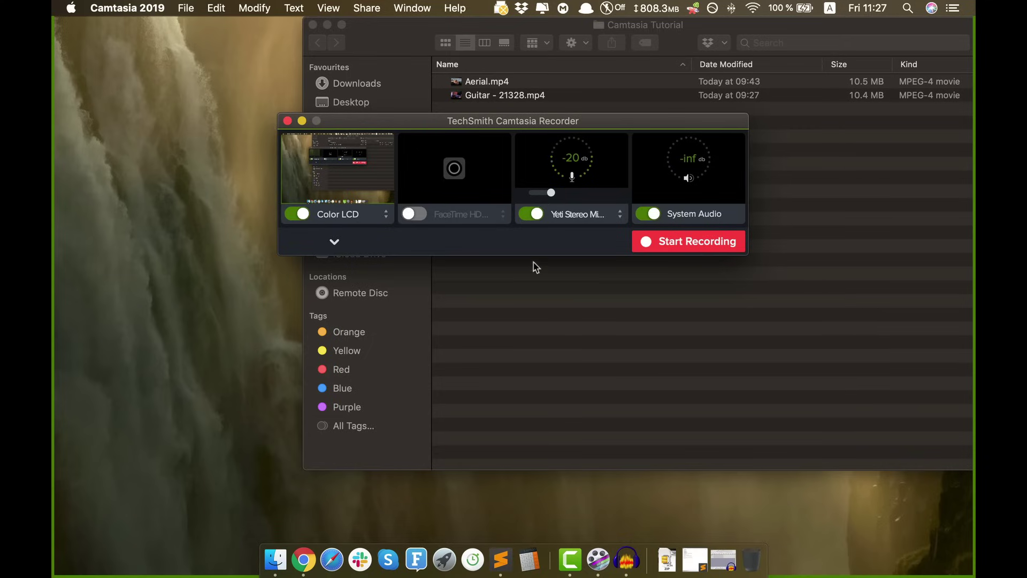
Turn on the FaceTime camera and start the recording
{"action": "left_click", "coordinate": [409, 216]}
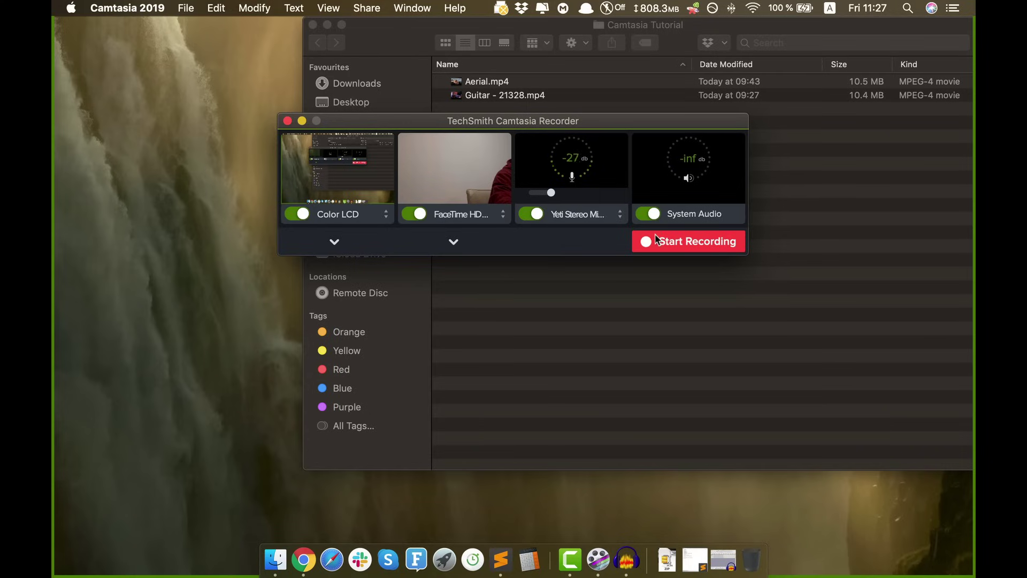
{"action": "left_click", "coordinate": [672, 244]}
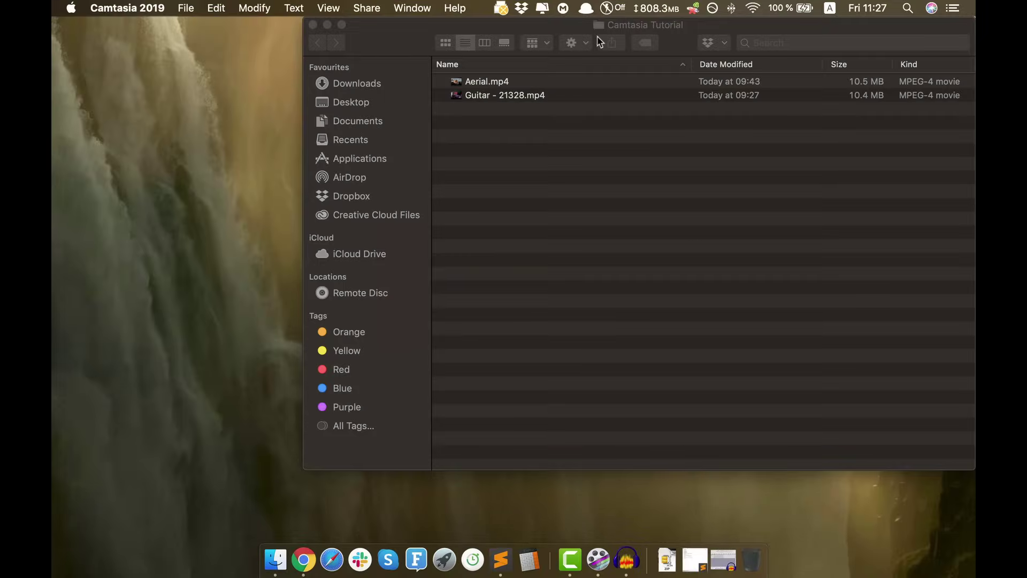
Record opening Aerial.mp4 from the Camtasia Tutorial folder and resizing its player window, and stop the recording
{"action": "left_click", "coordinate": [631, 22]}
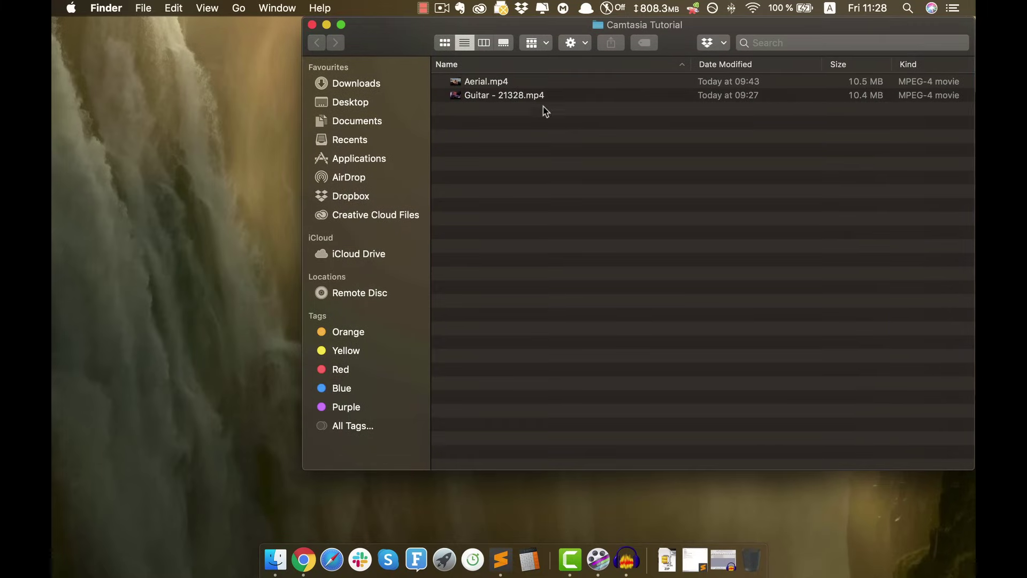
{"action": "left_click", "coordinate": [500, 83]}
{"action": "double_click", "coordinate": [500, 83]}
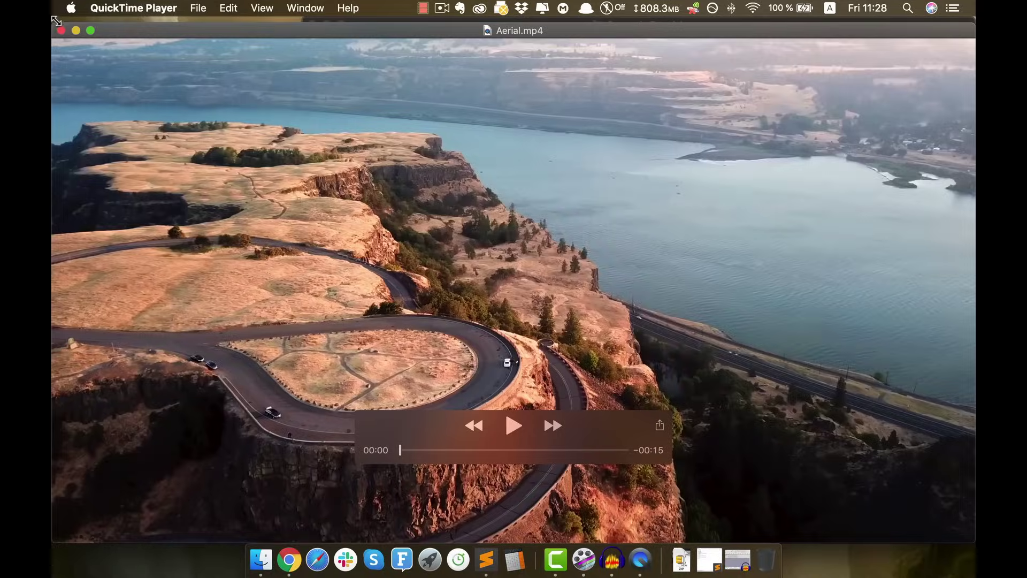
{"action": "left_click", "coordinate": [90, 30]}
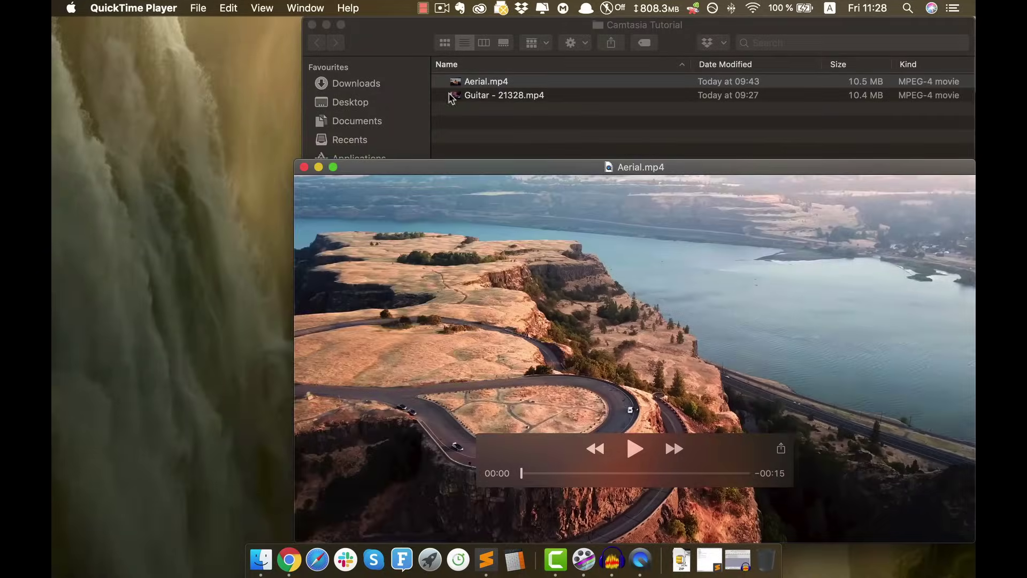
{"action": "left_click", "coordinate": [422, 7]}
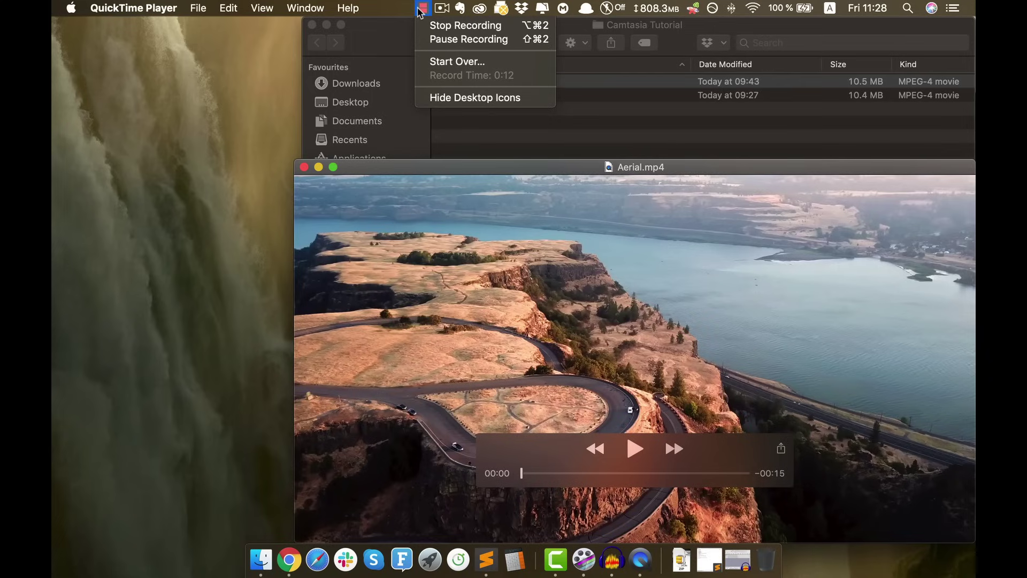
{"action": "left_click", "coordinate": [434, 29]}
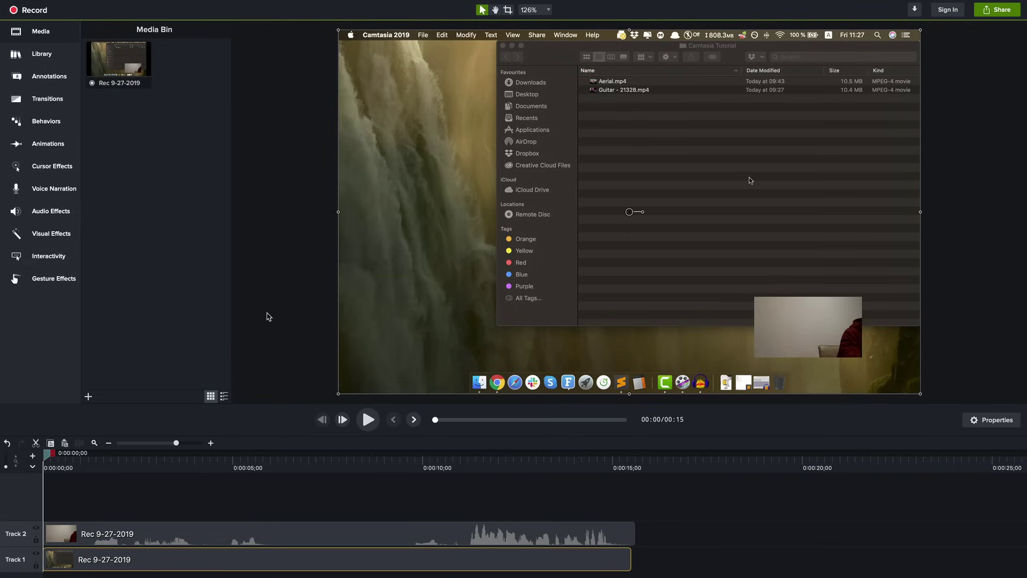
Examine the separate webcam clip on Track 2 and screen clip on Track 1 by selecting each in turn
{"action": "left_click", "coordinate": [372, 512]}
{"action": "left_click", "coordinate": [146, 563]}
{"action": "left_click", "coordinate": [177, 543]}
{"action": "left_click", "coordinate": [188, 562]}
{"action": "left_click", "coordinate": [214, 543]}
{"action": "left_click", "coordinate": [287, 498]}
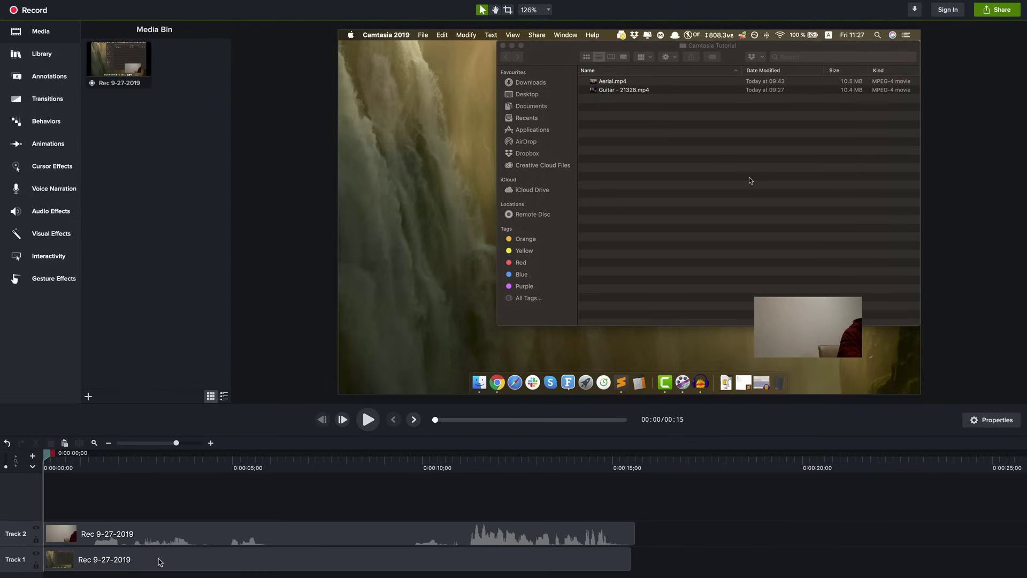
{"action": "left_click", "coordinate": [303, 535]}
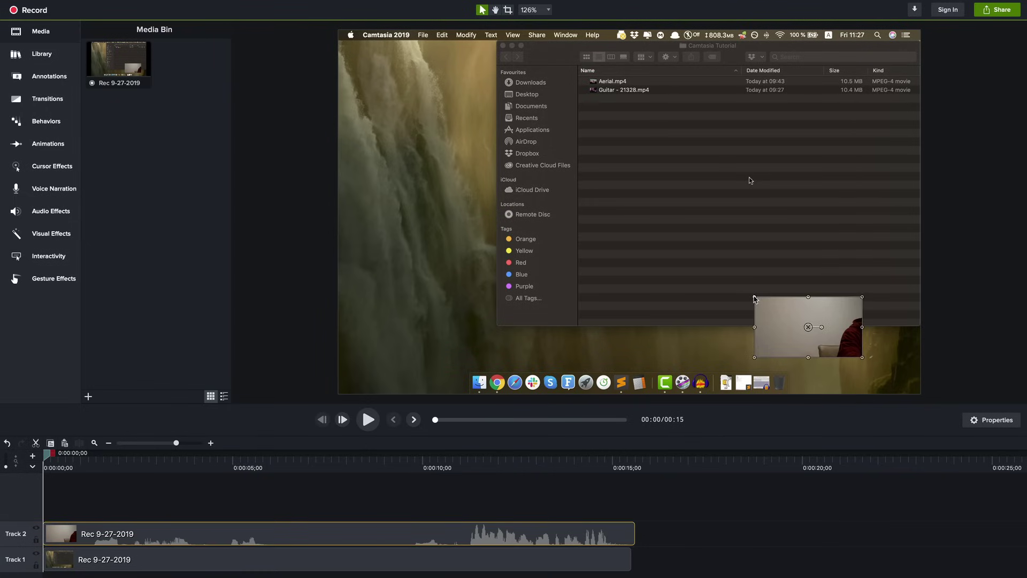
{"action": "left_click", "coordinate": [362, 559]}
Resize the Track 2 webcam clip to about a quarter of the canvas width and place it in the canvas's lower-right corner
{"action": "left_click", "coordinate": [286, 532]}
{"action": "left_click_drag", "start_coordinate": [756, 299], "coordinate": [622, 180]}
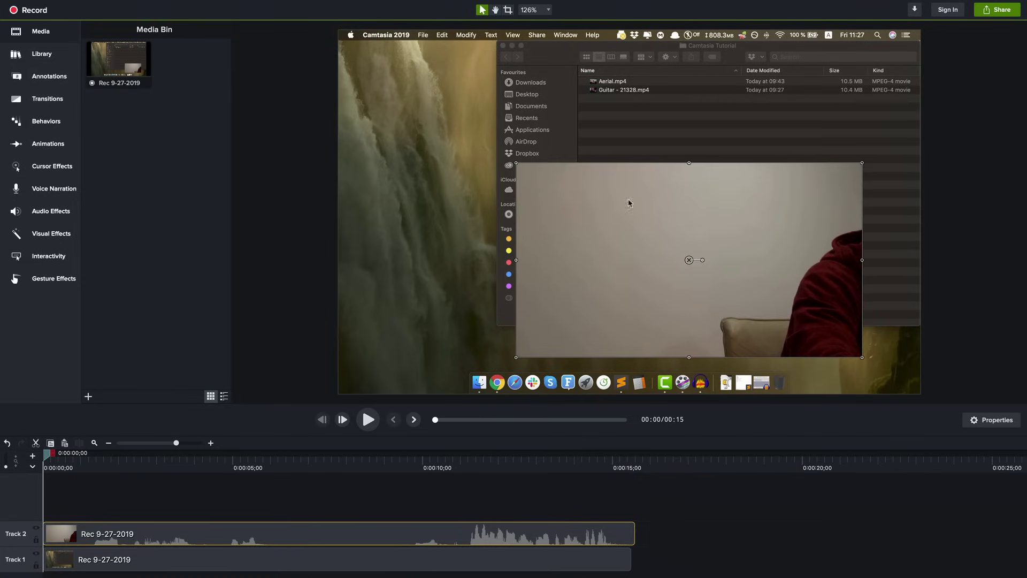
{"action": "left_click_drag", "start_coordinate": [637, 298], "coordinate": [710, 311]}
{"action": "left_click_drag", "start_coordinate": [607, 191], "coordinate": [454, 130]}
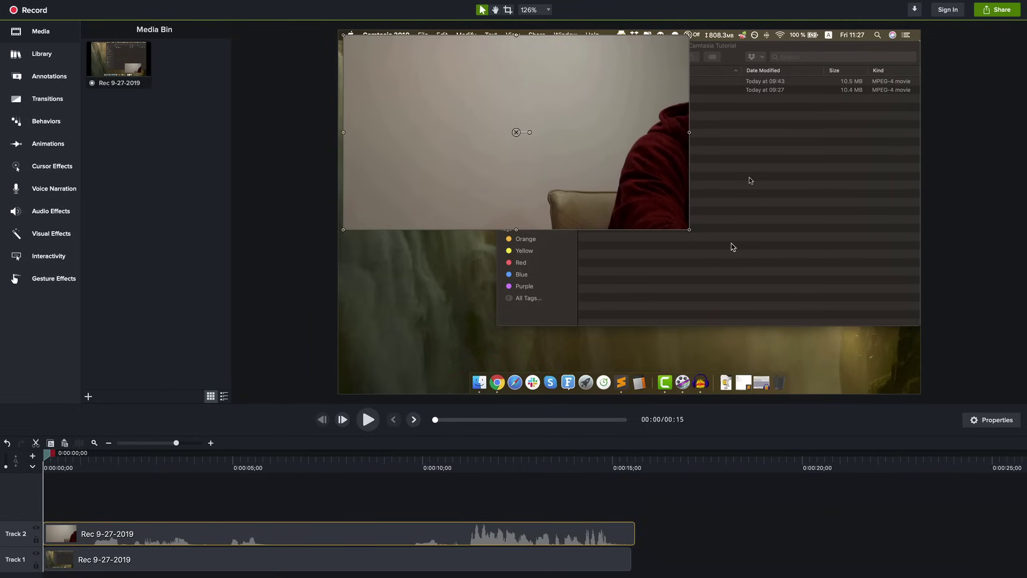
{"action": "left_click_drag", "start_coordinate": [688, 232], "coordinate": [462, 101]}
{"action": "left_click_drag", "start_coordinate": [378, 78], "coordinate": [832, 360]}
{"action": "mouse_move", "coordinate": [895, 377]}
{"action": "left_mouse_down"}
{"action": "mouse_move", "coordinate": [925, 386]}
{"action": "mouse_move", "coordinate": [912, 383]}
{"action": "left_mouse_up"}
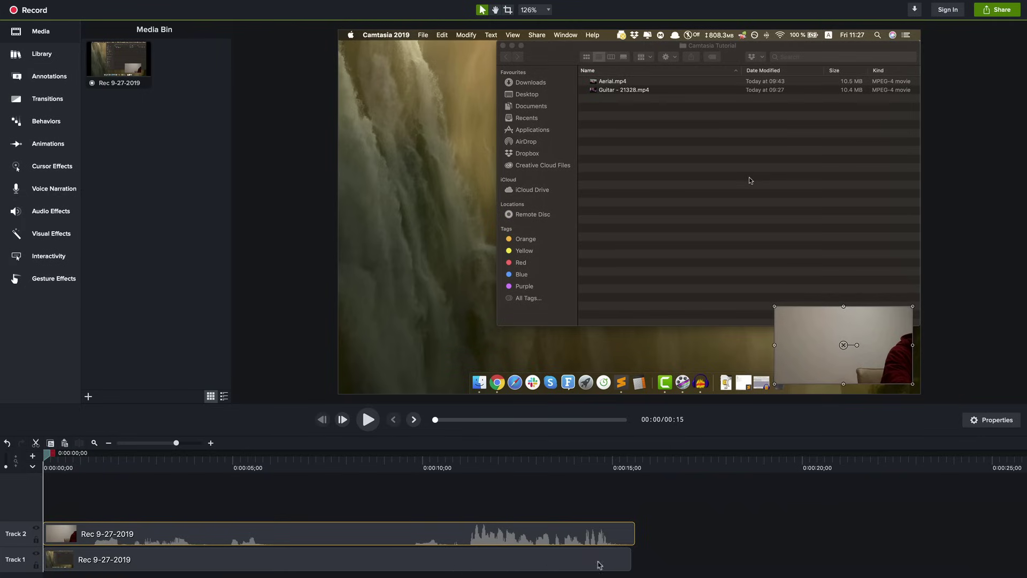
Check the recording at several points on the timeline, ending with the playhead at 0:00:09;14
{"action": "left_click", "coordinate": [282, 469]}
{"action": "left_click", "coordinate": [428, 553]}
{"action": "left_click", "coordinate": [492, 492]}
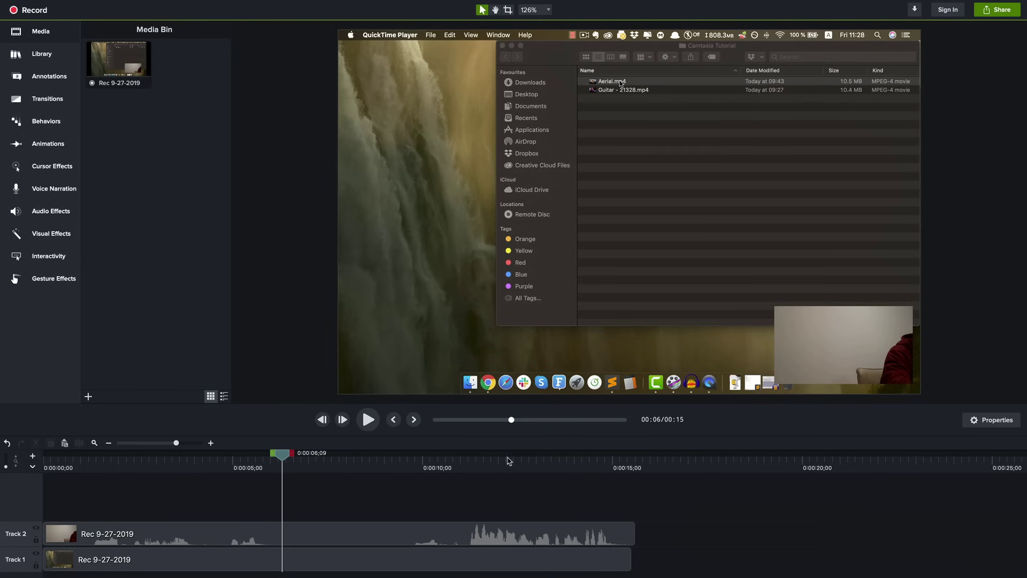
{"action": "left_click", "coordinate": [419, 474]}
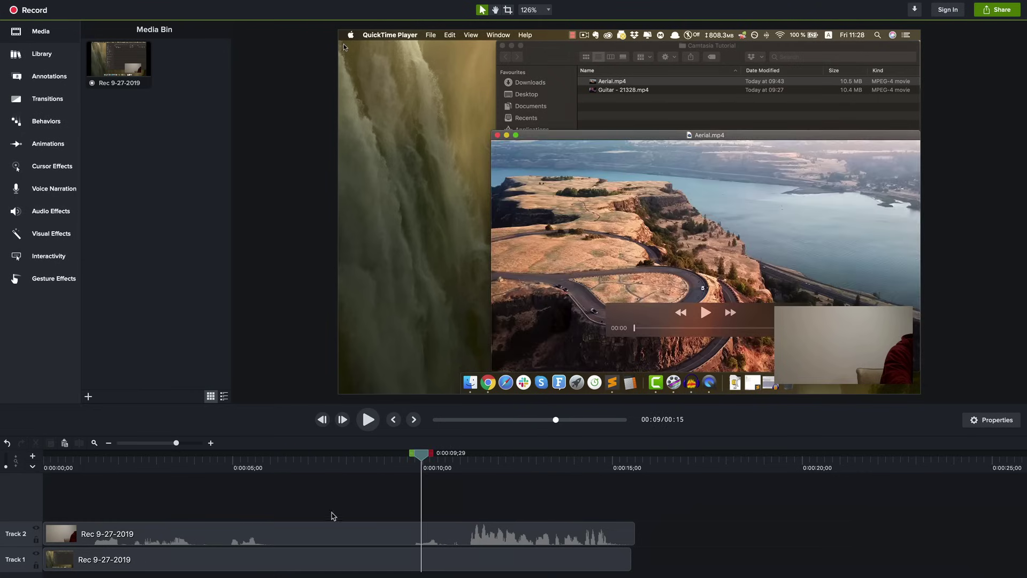
{"action": "left_click", "coordinate": [303, 469]}
{"action": "left_click", "coordinate": [402, 473]}
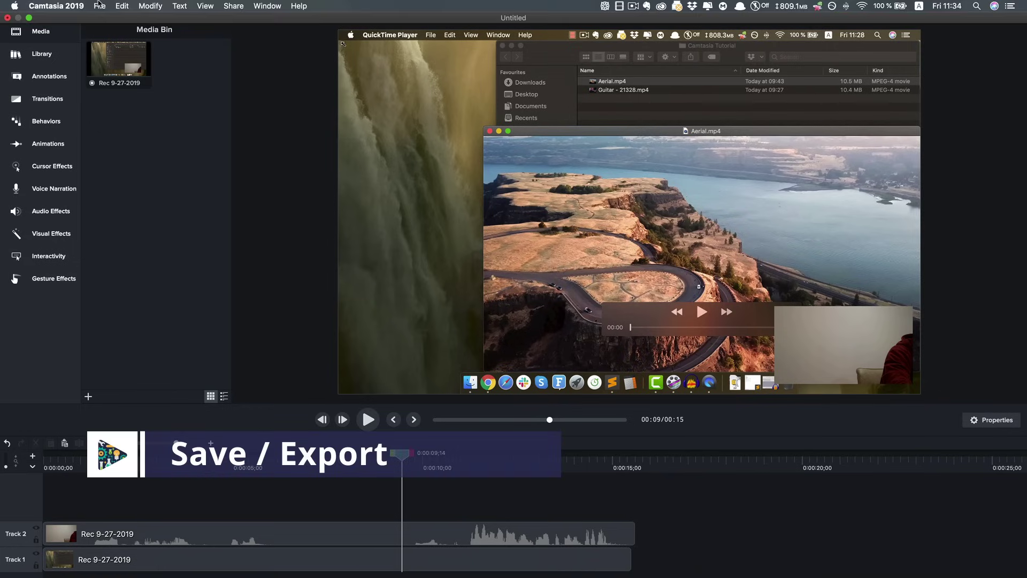
View the project's save options, including the standalone project setting, and leave without saving
{"action": "left_click", "coordinate": [100, 5]}
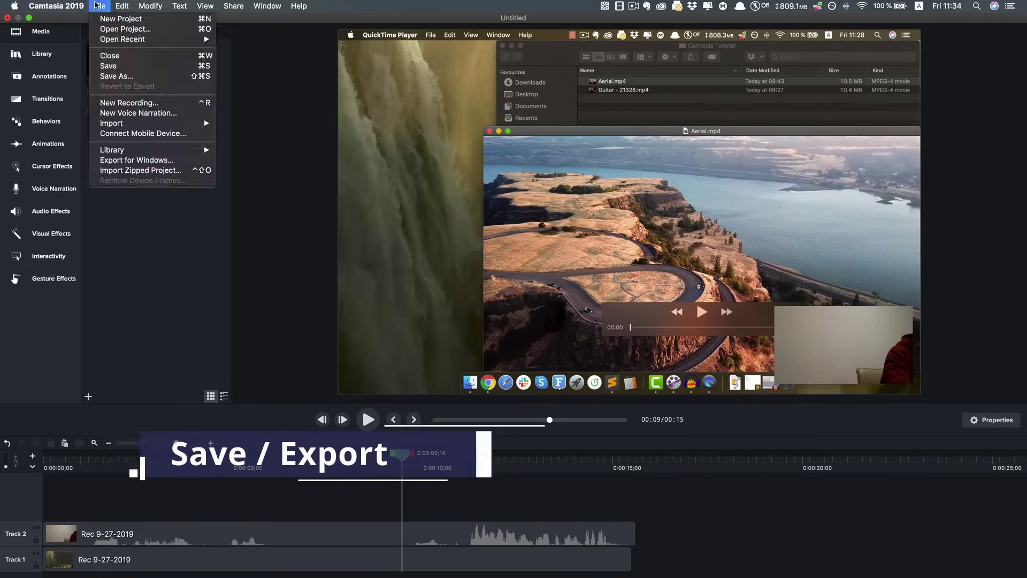
{"action": "left_click", "coordinate": [126, 66]}
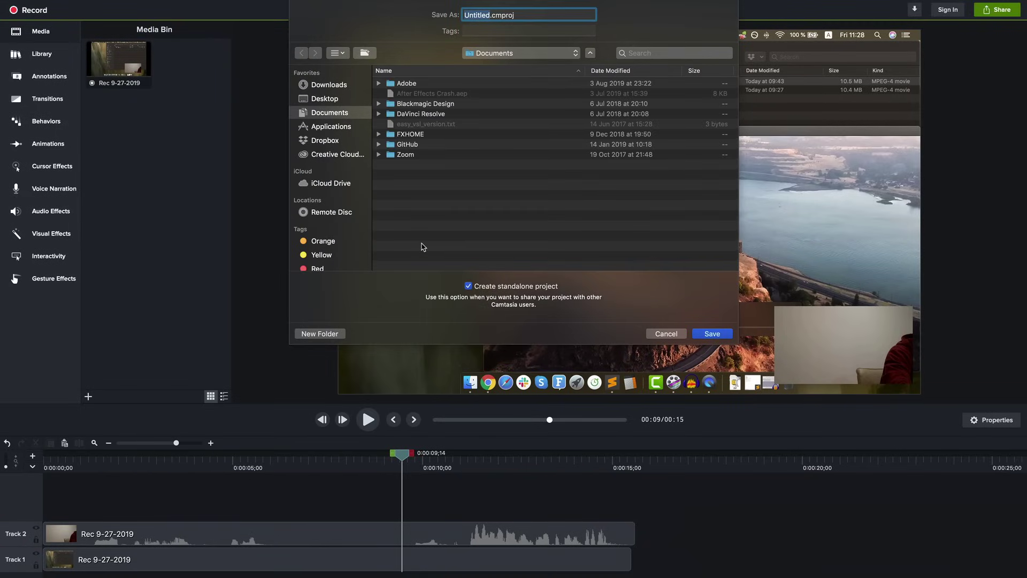
{"action": "left_click", "coordinate": [675, 335]}
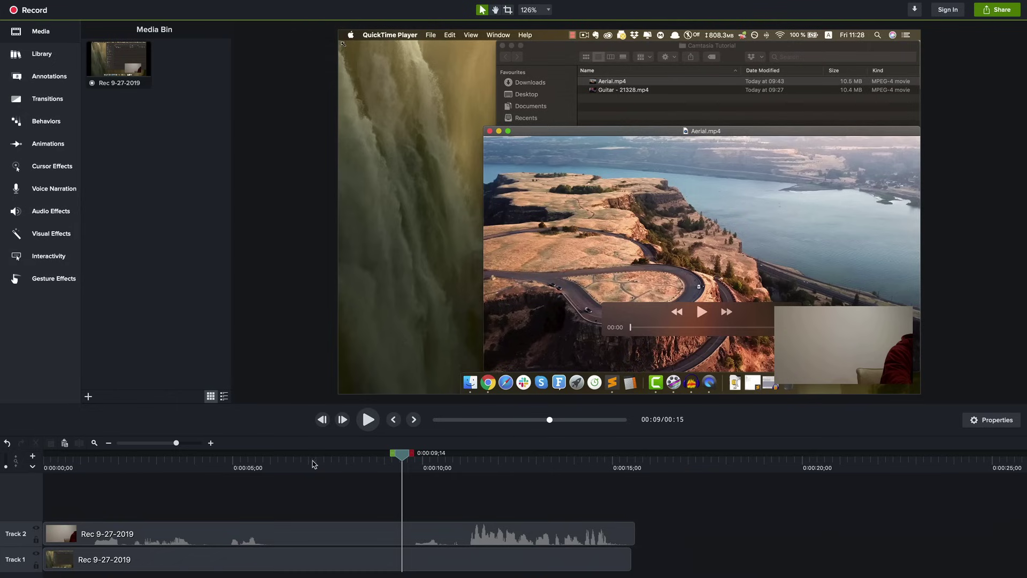
{"action": "left_click", "coordinate": [284, 463]}
{"action": "left_click", "coordinate": [366, 463]}
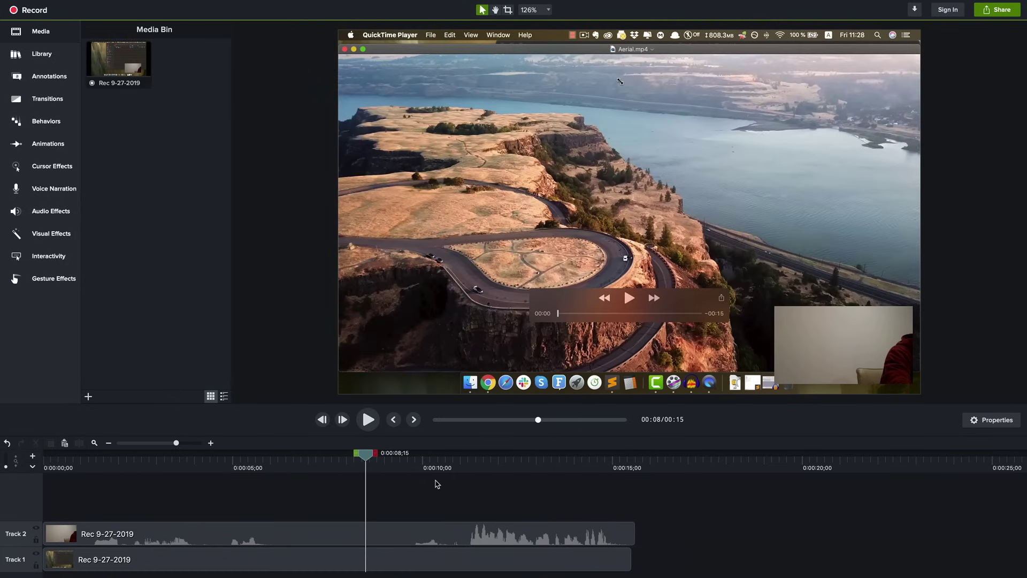
Set up an export to a local file in Documents named Camtasia Tutorial Export
{"action": "left_click", "coordinate": [1002, 15]}
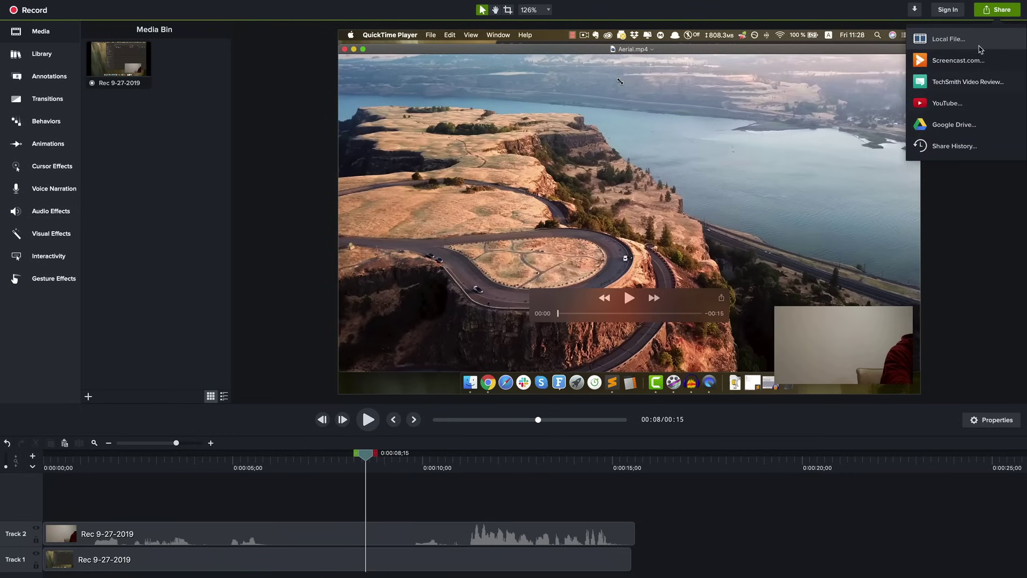
{"action": "left_click", "coordinate": [979, 46]}
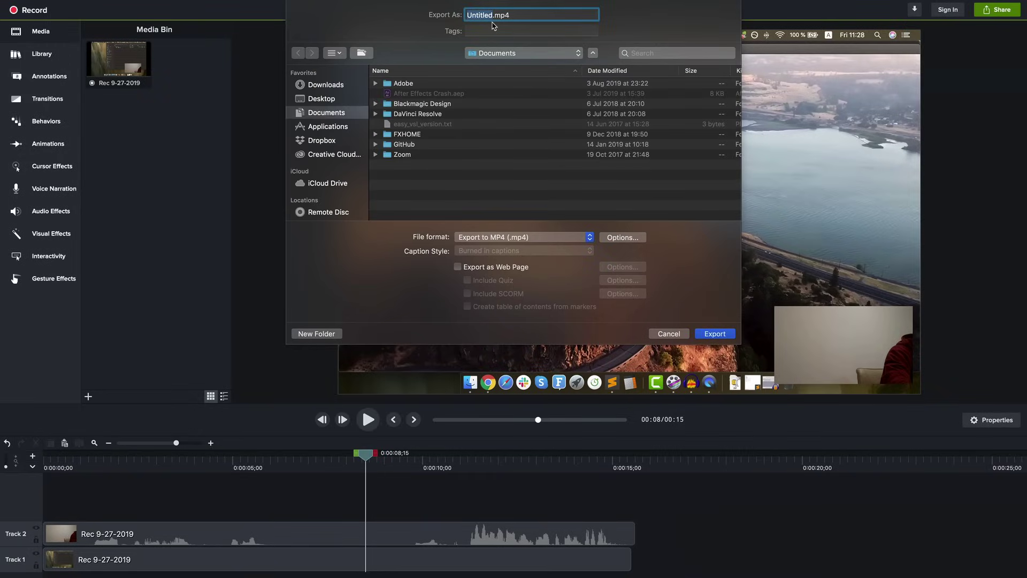
{"action": "type", "text": "Camtasia Tutorial Export"}
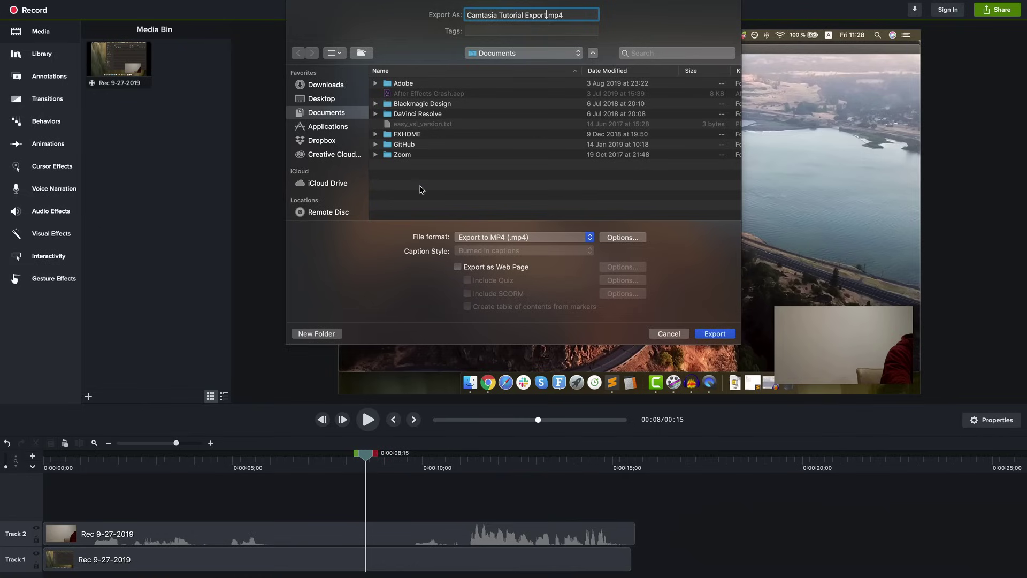
Review the file formats and advanced export options, accept the MP4 settings, and start exporting the movie
{"action": "left_click", "coordinate": [511, 237]}
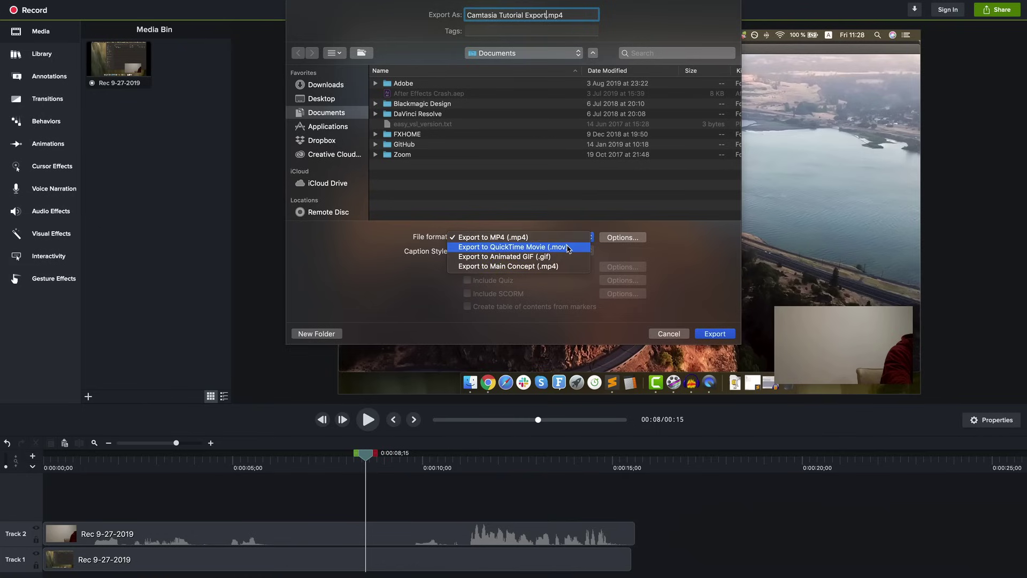
{"action": "left_click", "coordinate": [622, 237]}
{"action": "left_click", "coordinate": [622, 237]}
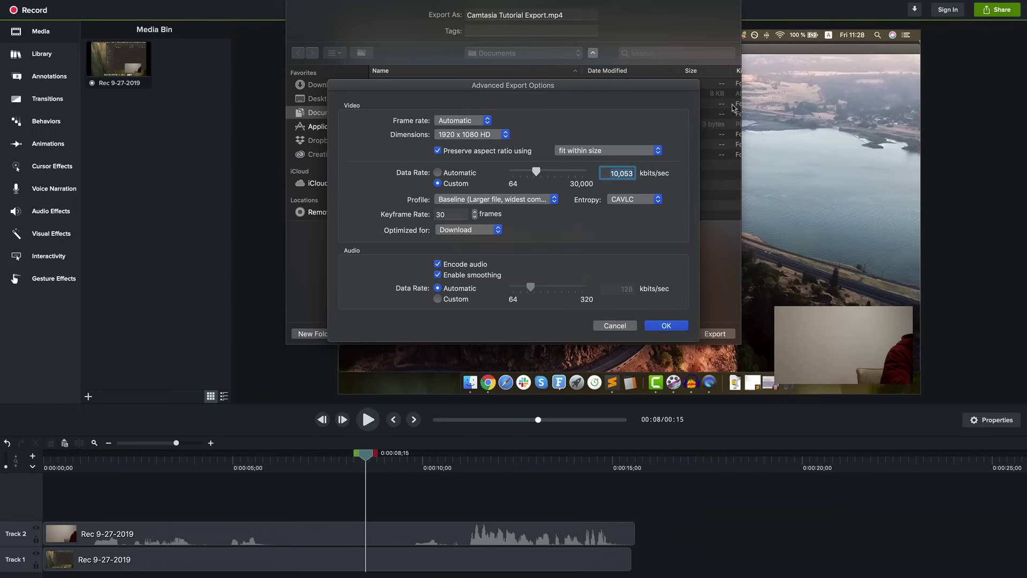
{"action": "left_click", "coordinate": [668, 327]}
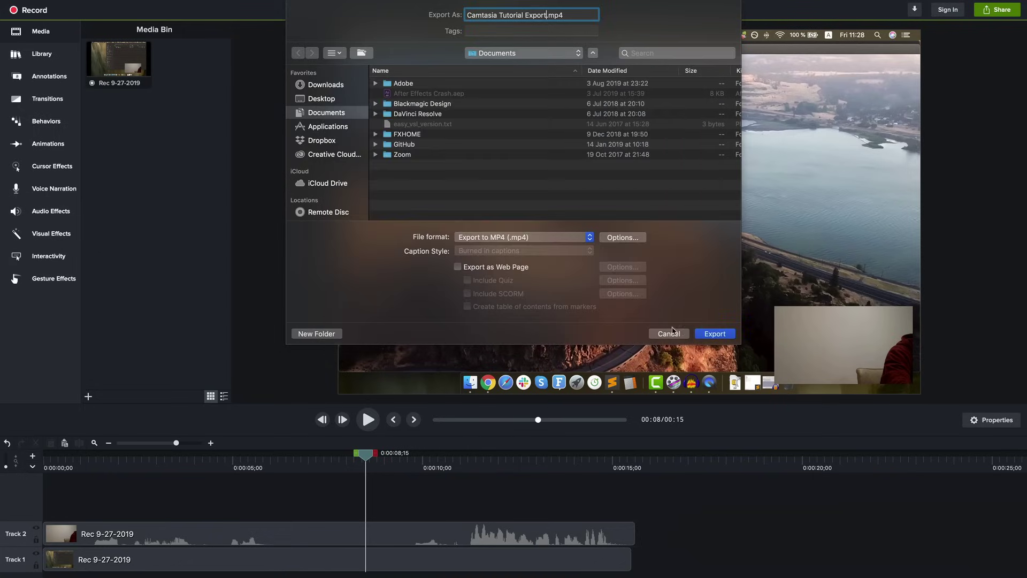
{"action": "left_click", "coordinate": [715, 334]}
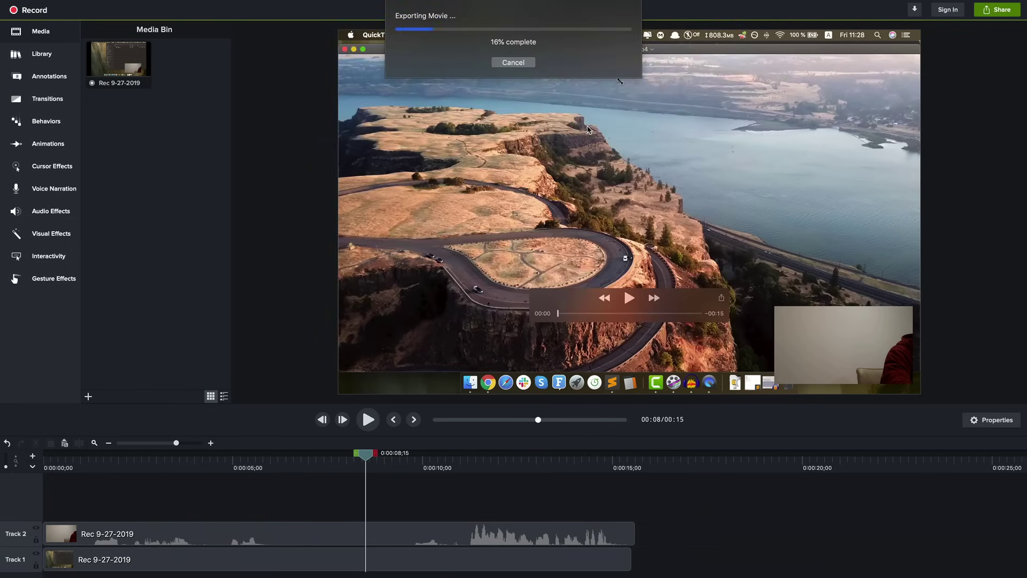
Abort the running movie export after first choosing to continue it
{"action": "left_click", "coordinate": [513, 62]}
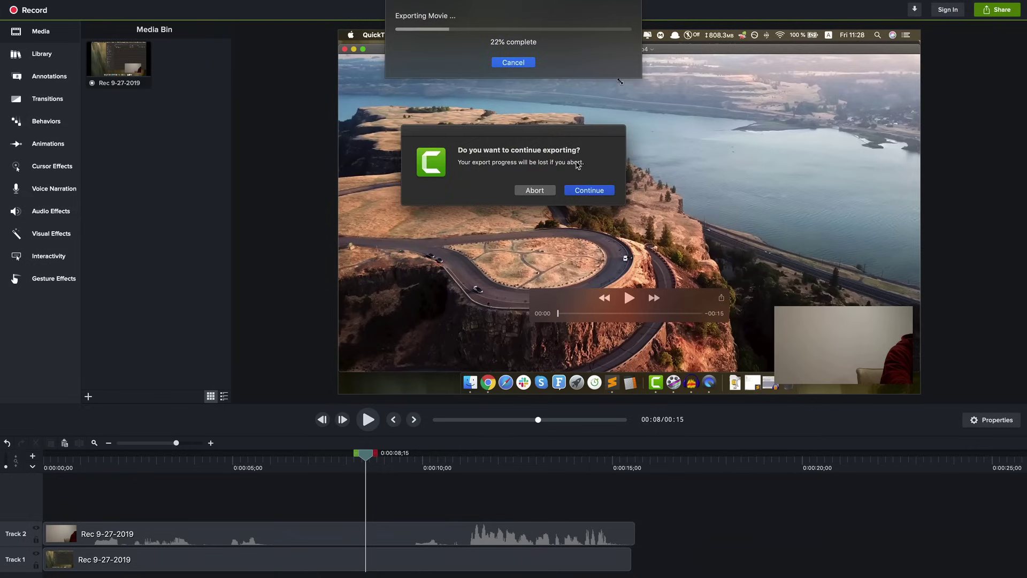
{"action": "left_click", "coordinate": [591, 190]}
{"action": "left_click", "coordinate": [501, 62]}
{"action": "left_click", "coordinate": [538, 190]}
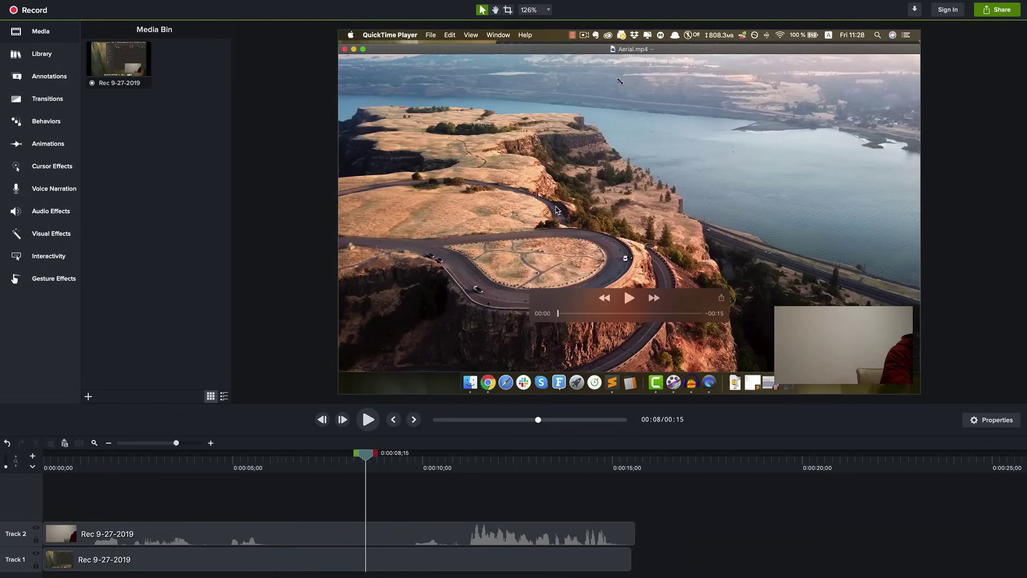